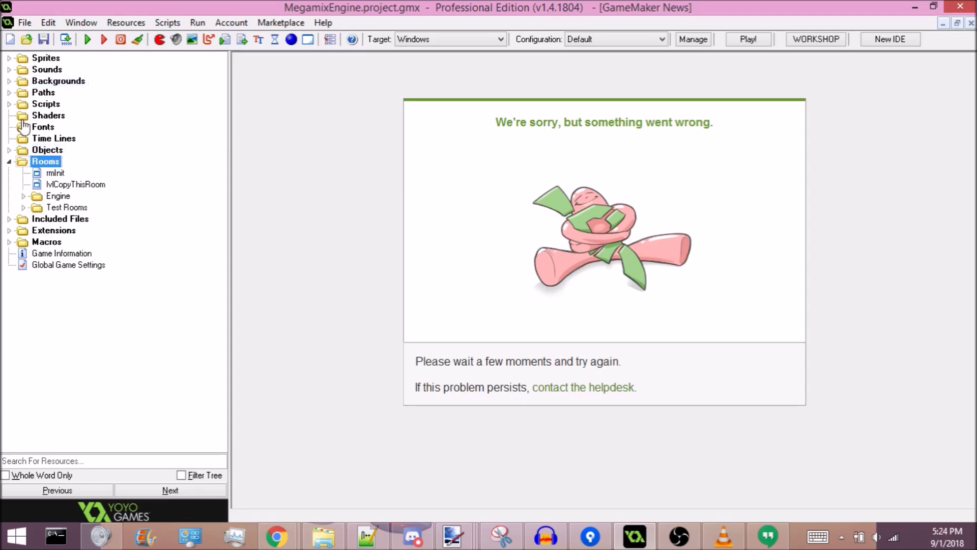
# - Look into the Objects resource group and collapse the Rooms group in the resource tree
pyautogui.doubleClick(16, 150)
pyautogui.doubleClick(30, 187)
pyautogui.doubleClick(30, 187)
pyautogui.click(9, 150)
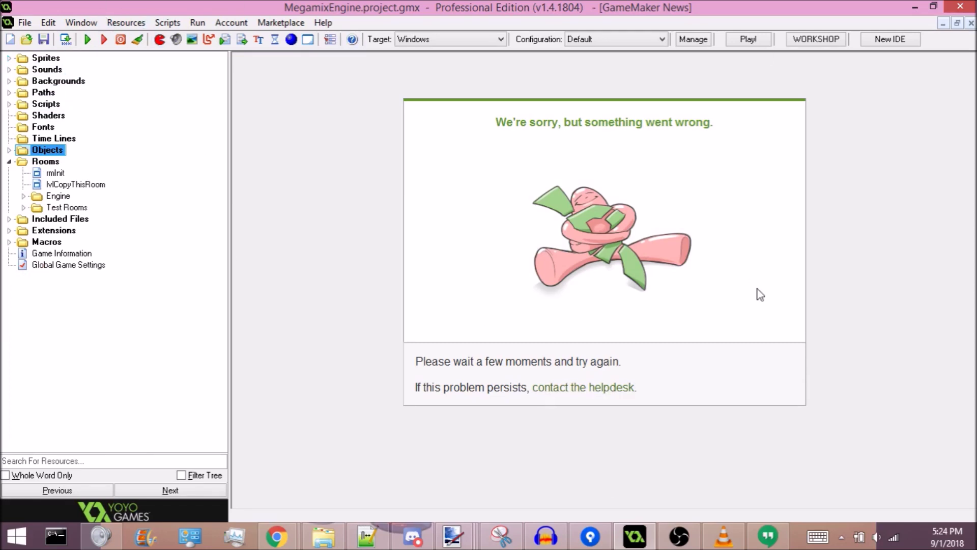
pyautogui.click(9, 161)
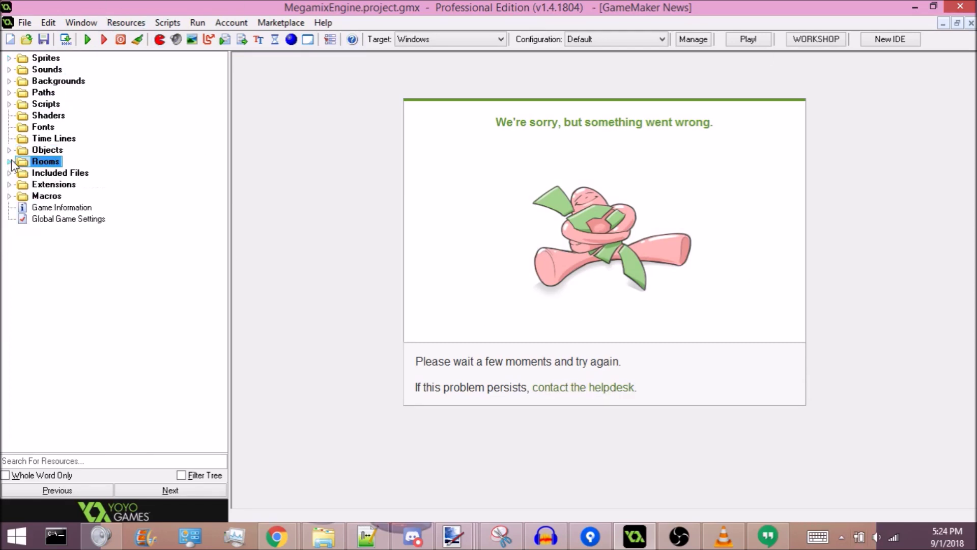
# - Look through the Sprites, Sounds and Backgrounds resource groups and their first subgroups, collapsing each one again
pyautogui.click(9, 58)
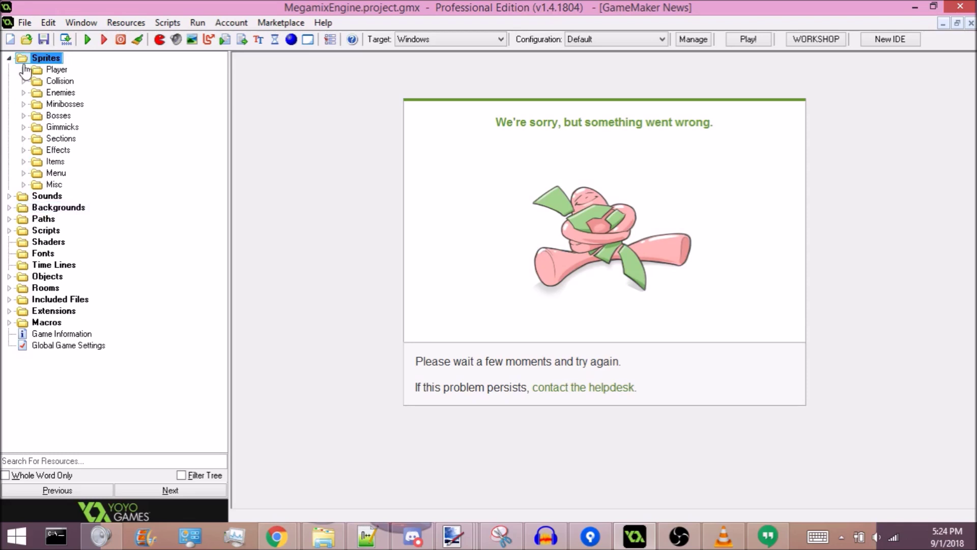
pyautogui.click(24, 70)
pyautogui.click(23, 70)
pyautogui.click(9, 58)
pyautogui.click(9, 69)
pyautogui.click(23, 81)
pyautogui.click(23, 81)
pyautogui.click(9, 69)
pyautogui.click(9, 81)
pyautogui.click(24, 92)
pyautogui.click(23, 92)
pyautogui.click(9, 81)
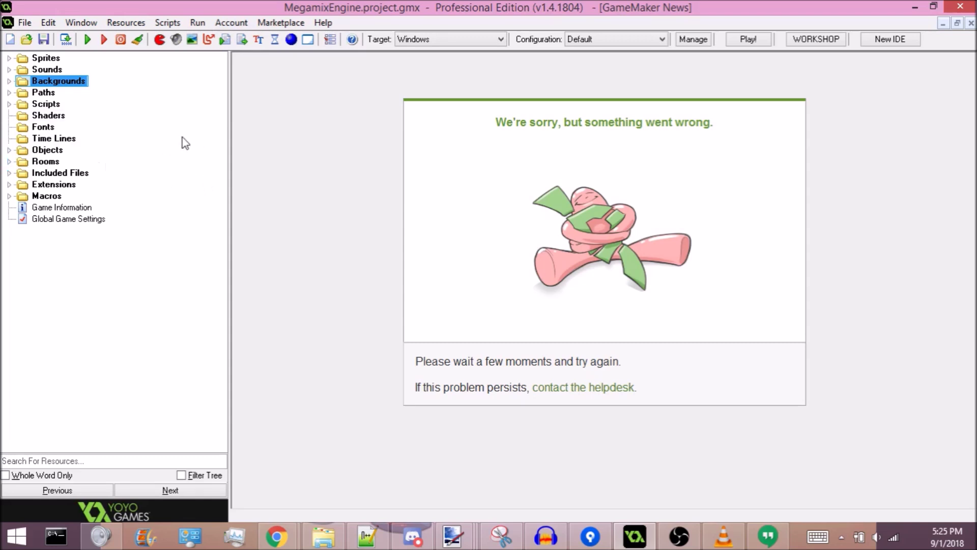
# - Duplicate the lvlCopyThisRoom room and hide the grid in the new room's editor
pyautogui.doubleClick(15, 163)
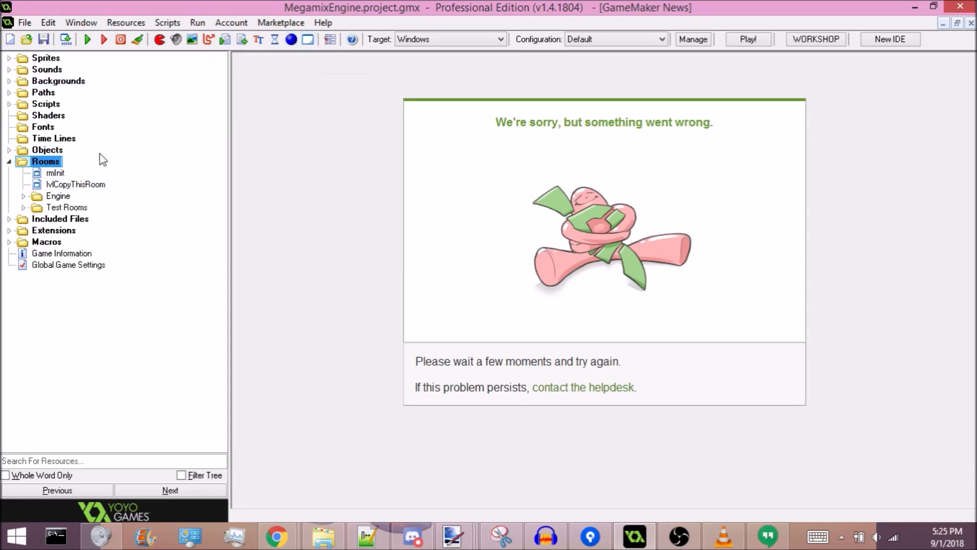
pyautogui.rightClick(68, 187)
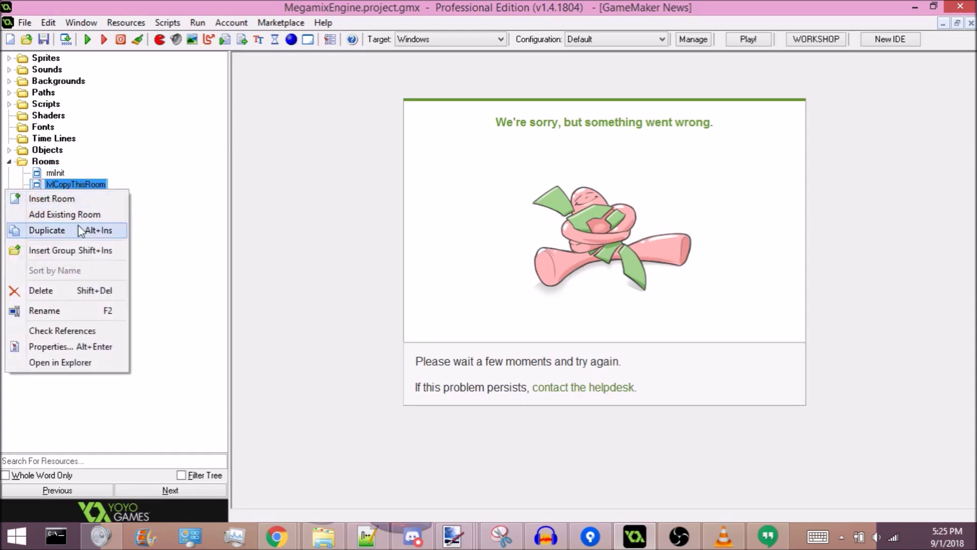
pyautogui.click(47, 230)
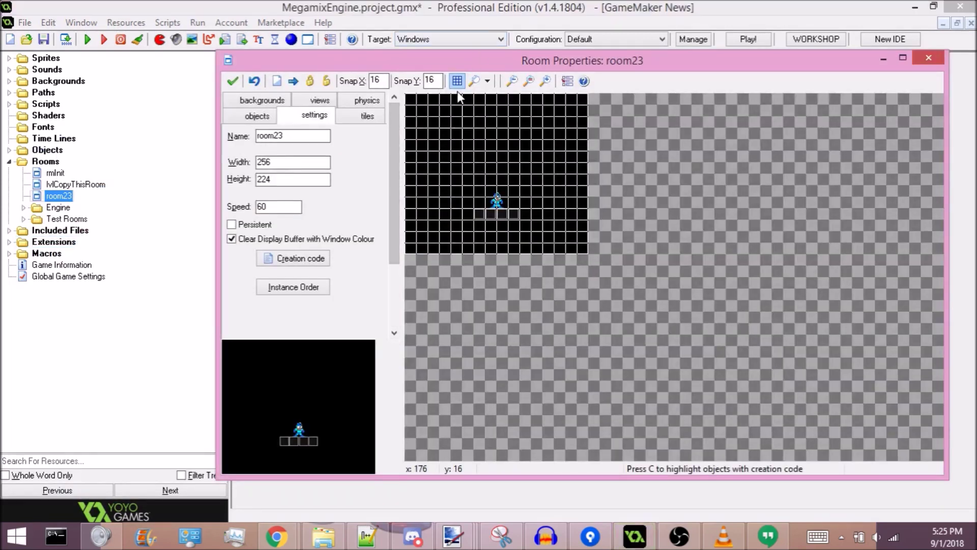
pyautogui.click(457, 81)
# - Check the new room's view settings, including the view in room and the port on screen
pyautogui.click(325, 102)
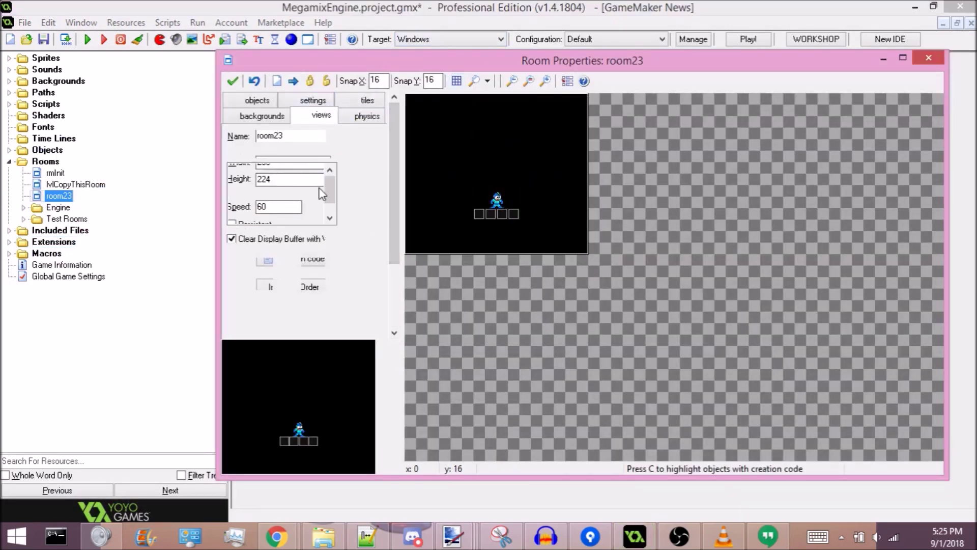
pyautogui.moveTo(395, 200); pyautogui.dragTo(338, 204)
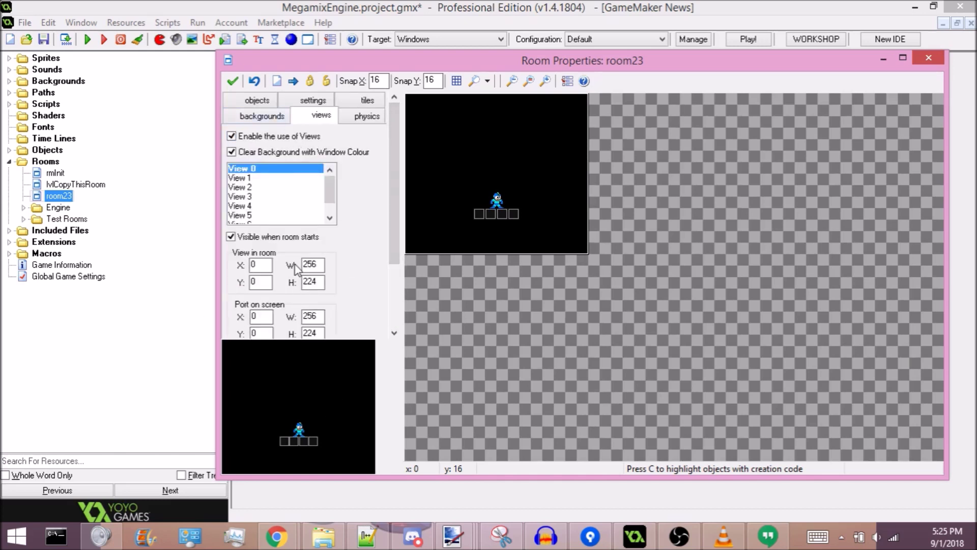
pyautogui.click(312, 101)
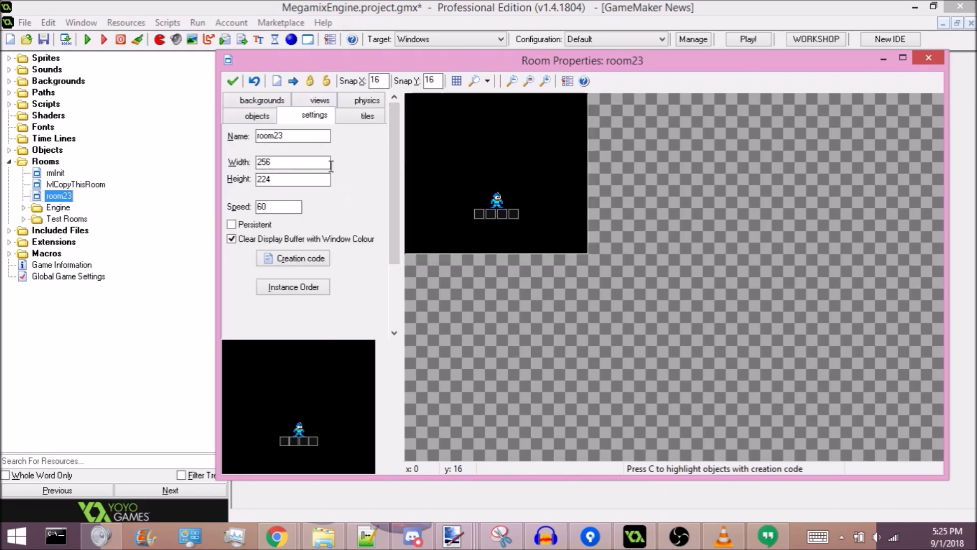
# - Rename the duplicated room as lvlsnoruntpyro_MyLevel
pyautogui.doubleClick(315, 134)
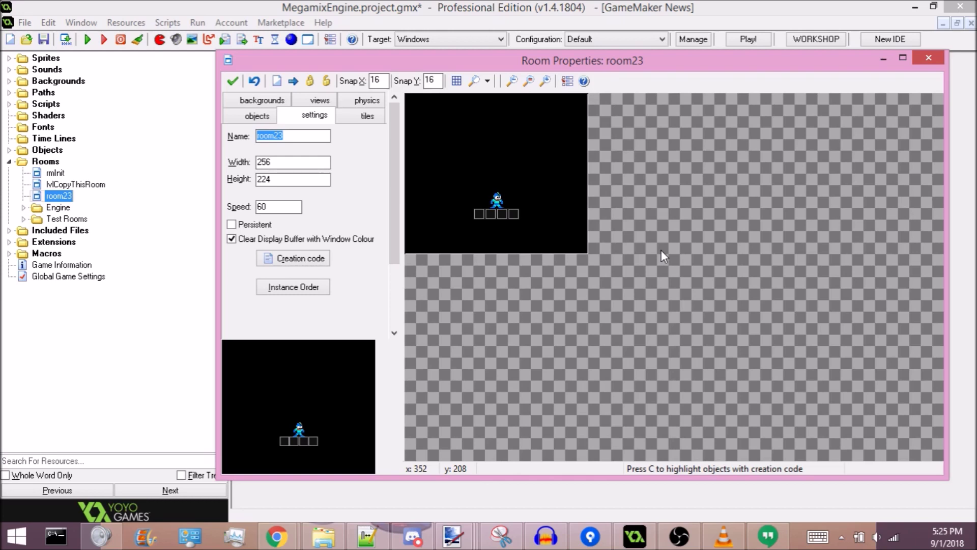
pyautogui.write('lvl')
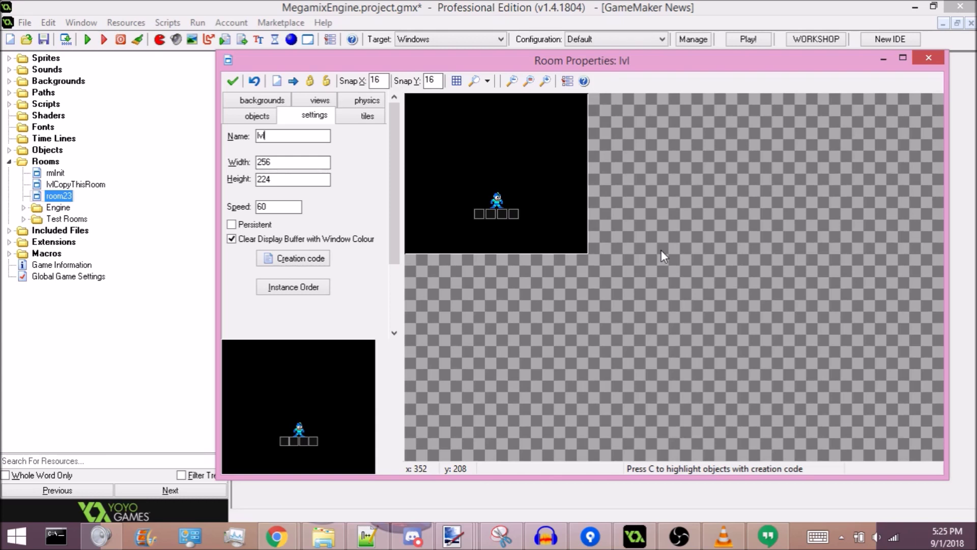
pyautogui.write('snoruntpyro_MyLevel')
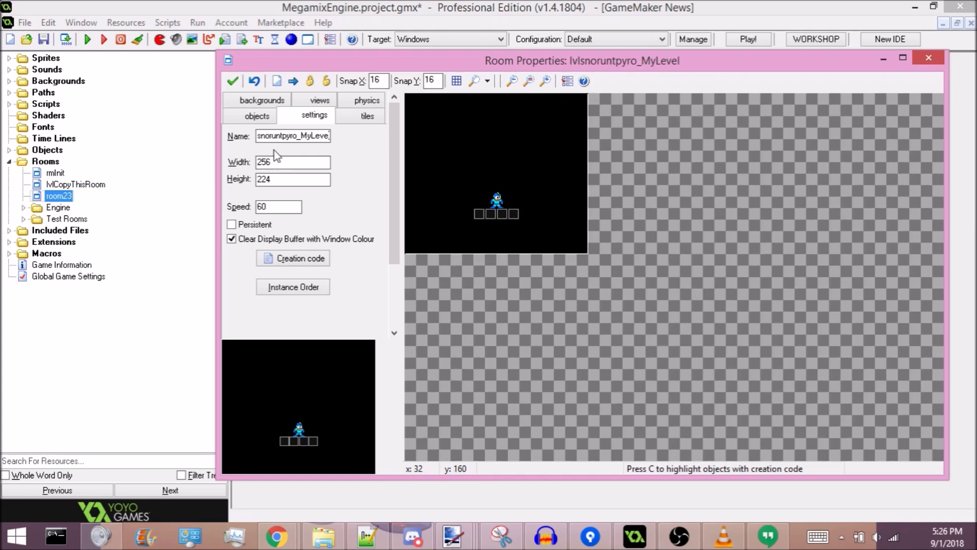
pyautogui.moveTo(258, 134); pyautogui.dragTo(377, 135)
pyautogui.click(297, 135)
# - Delete the objDefaultSpawn instance from the room and place it again above the blocks at X 128, Y 144
pyautogui.click(265, 116)
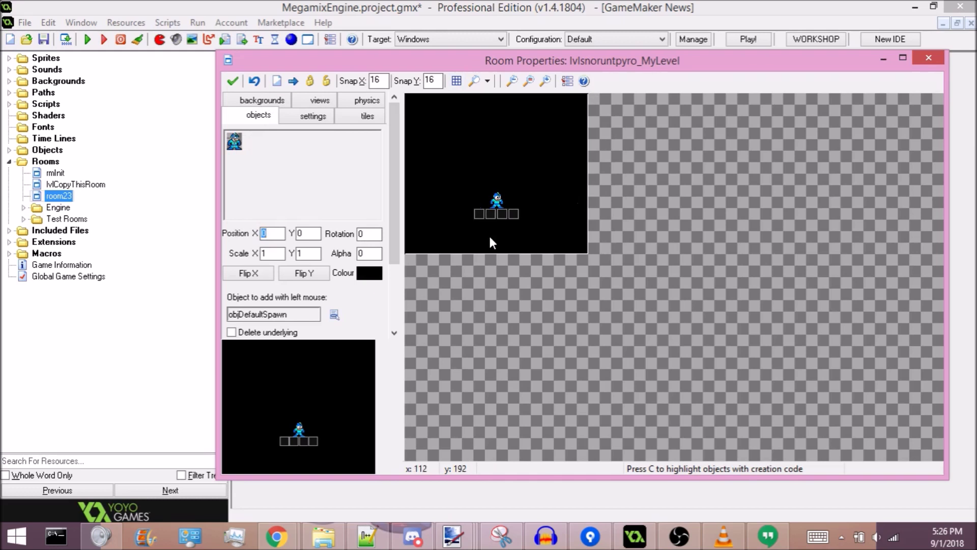
pyautogui.moveTo(499, 196)
pyautogui.mouseDown()
pyautogui.moveTo(484, 163)
pyautogui.moveTo(501, 133)
pyautogui.moveTo(509, 191)
pyautogui.moveTo(501, 184)
pyautogui.mouseUp()
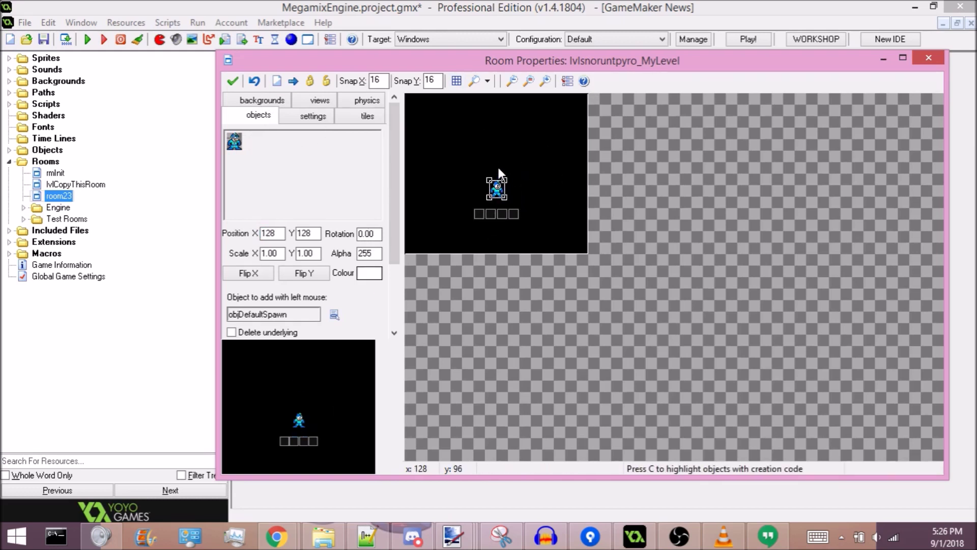
pyautogui.rightClick(500, 184)
pyautogui.click(529, 194)
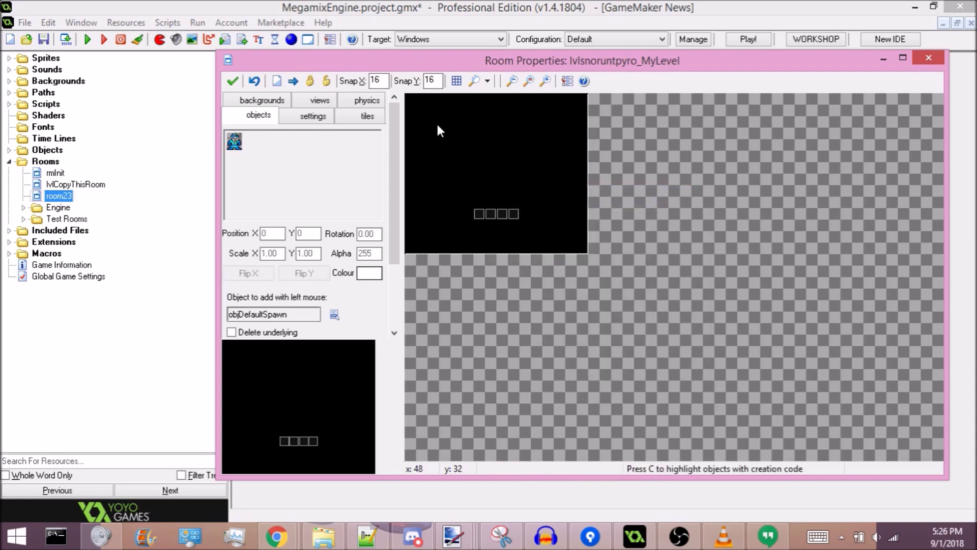
pyautogui.moveTo(498, 165); pyautogui.dragTo(507, 197)
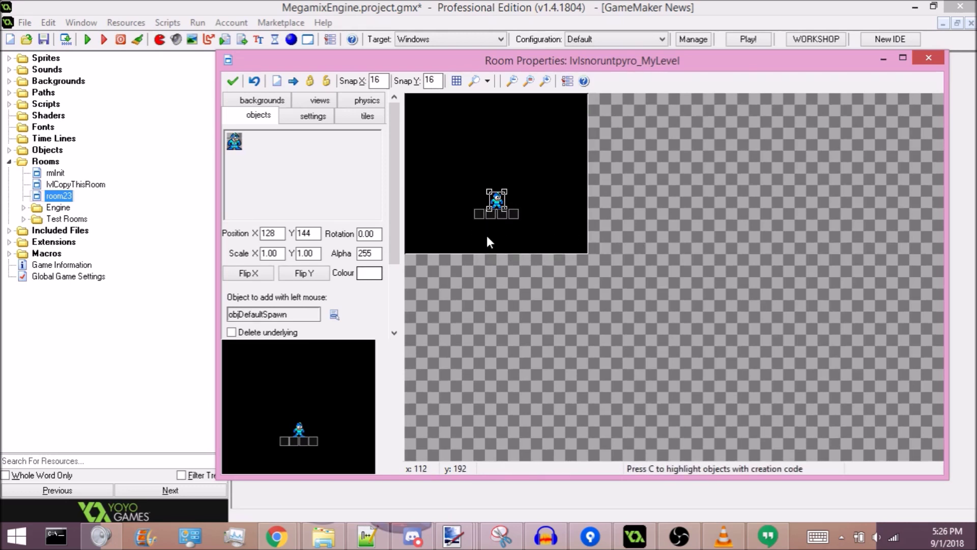
# - Delete the four solid blocks and move the player spawn to X 48, Y 160
pyautogui.moveTo(477, 219); pyautogui.dragTo(517, 215, button='right')
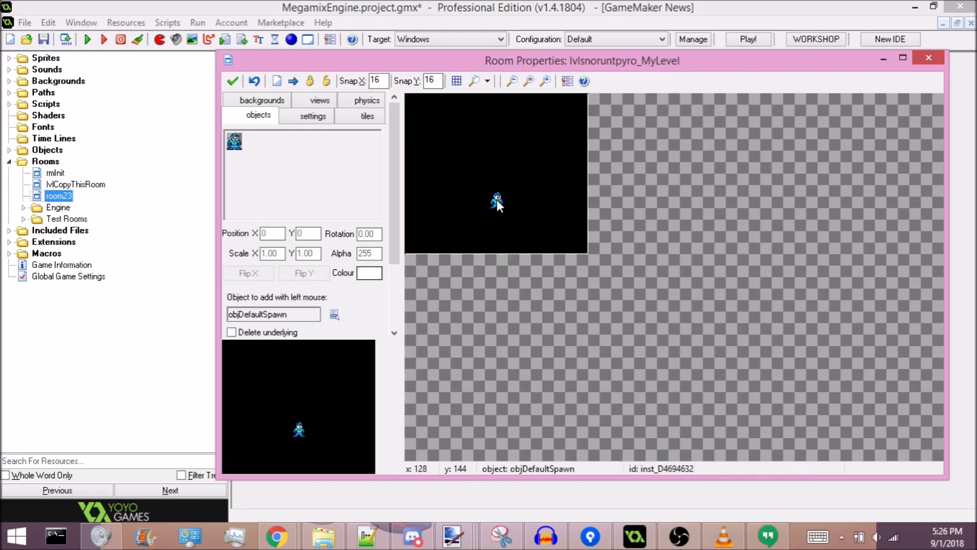
pyautogui.moveTo(497, 199); pyautogui.dragTo(448, 216)
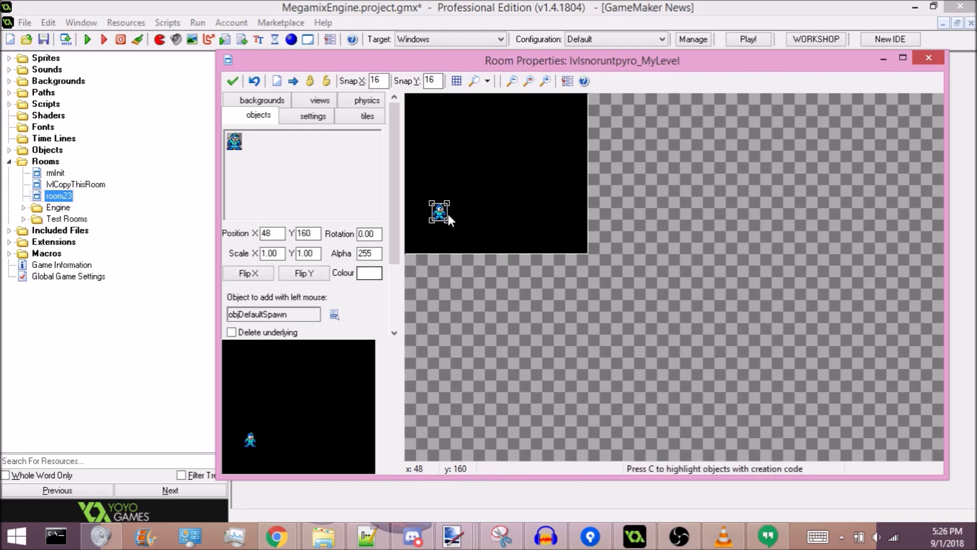
# - Choose the tstCentaurMan tileset from the MM6 tilesets for the room's tiles
pyautogui.click(368, 116)
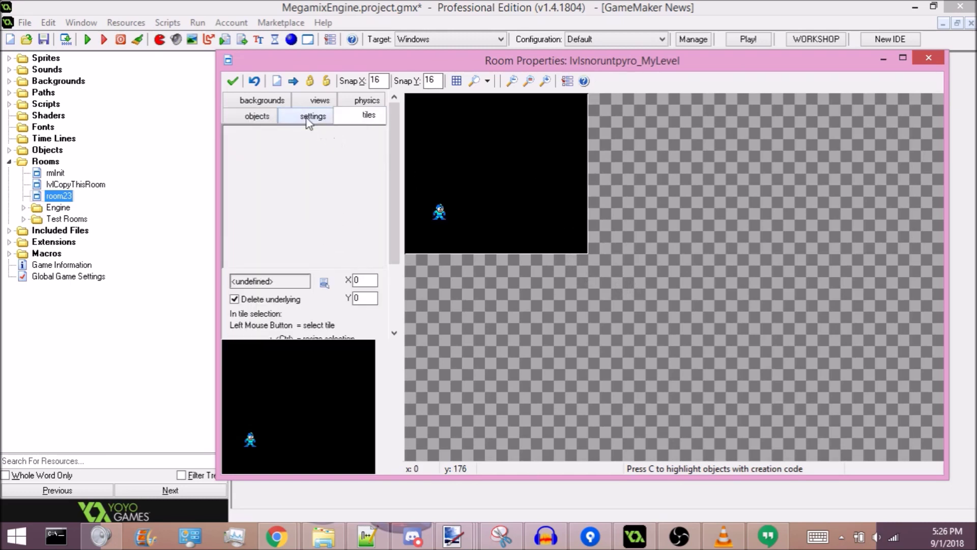
pyautogui.click(324, 283)
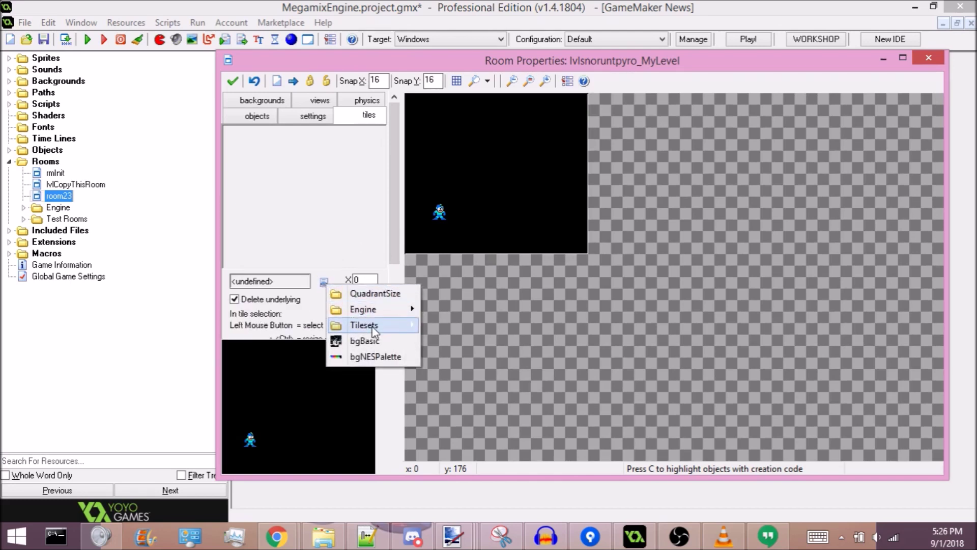
pyautogui.moveTo(372, 330)
pyautogui.moveTo(274, 357)
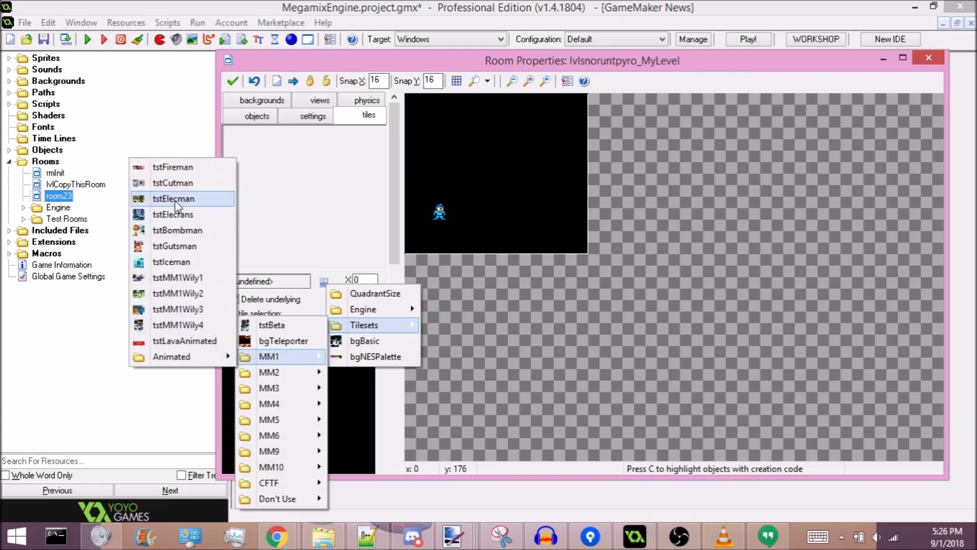
pyautogui.moveTo(262, 388)
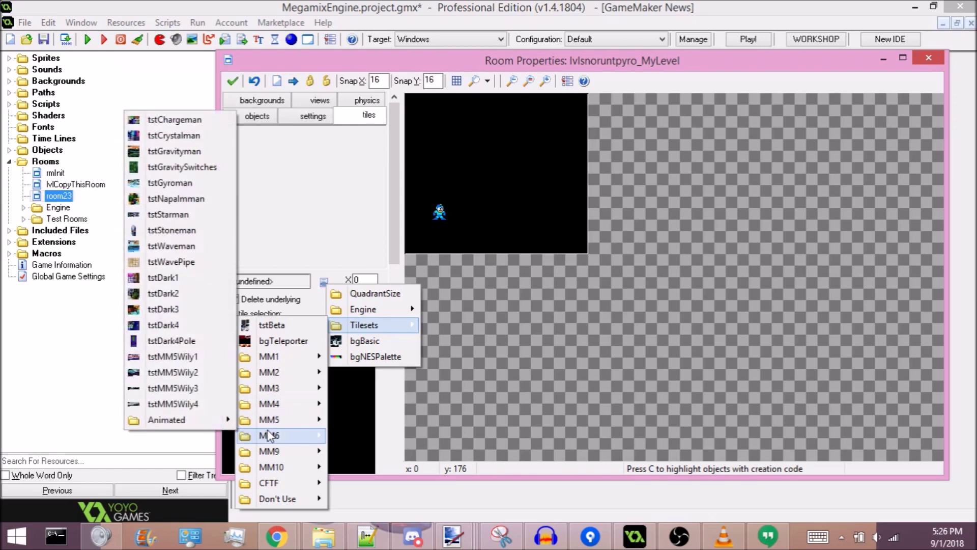
pyautogui.moveTo(268, 431)
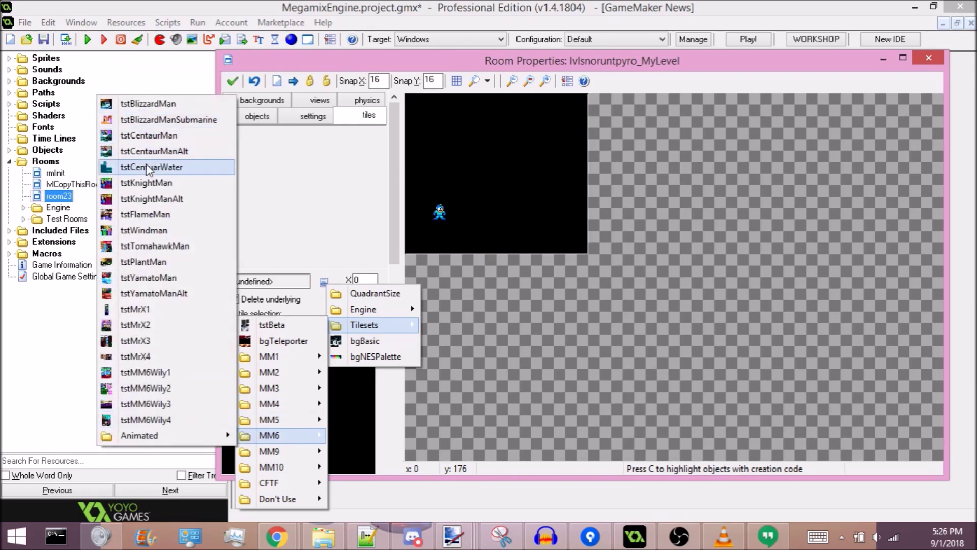
pyautogui.click(141, 137)
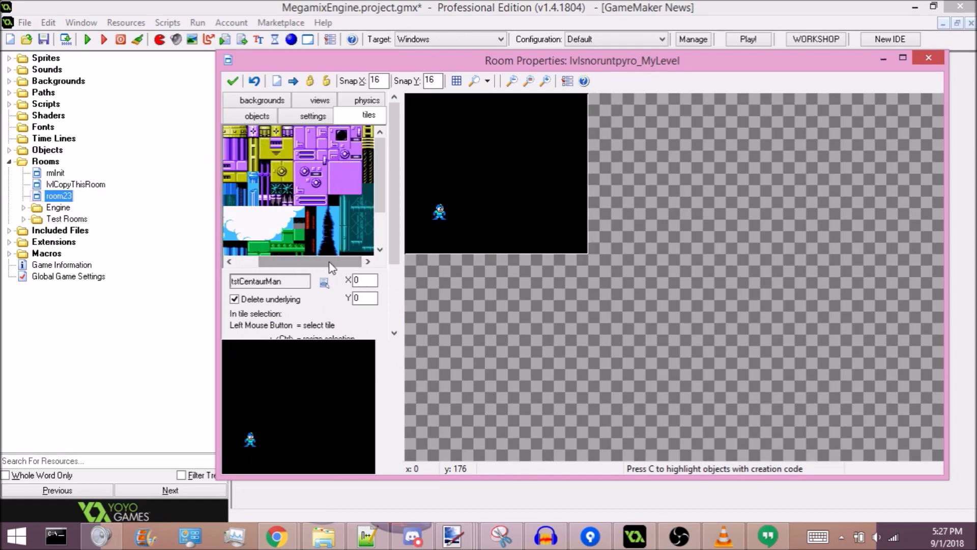
# - Build a five-tile yellow platform beneath the player spawn at Y 176, running from X 0 to X 64
pyautogui.click(254, 192)
pyautogui.moveTo(255, 194); pyautogui.dragTo(242, 179)
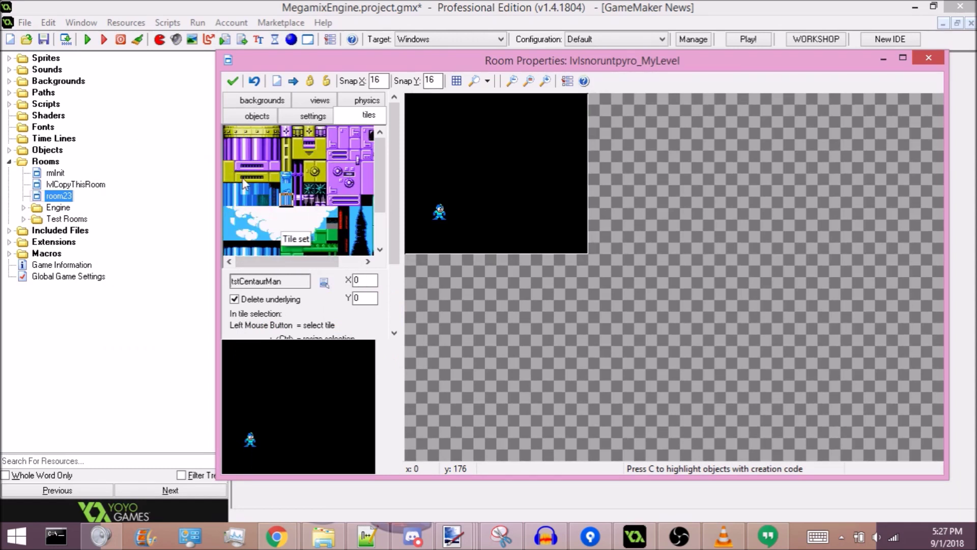
pyautogui.click(244, 146)
pyautogui.click(233, 146)
pyautogui.click(232, 150)
pyautogui.click(231, 143)
pyautogui.click(231, 134)
pyautogui.moveTo(495, 225); pyautogui.dragTo(409, 225)
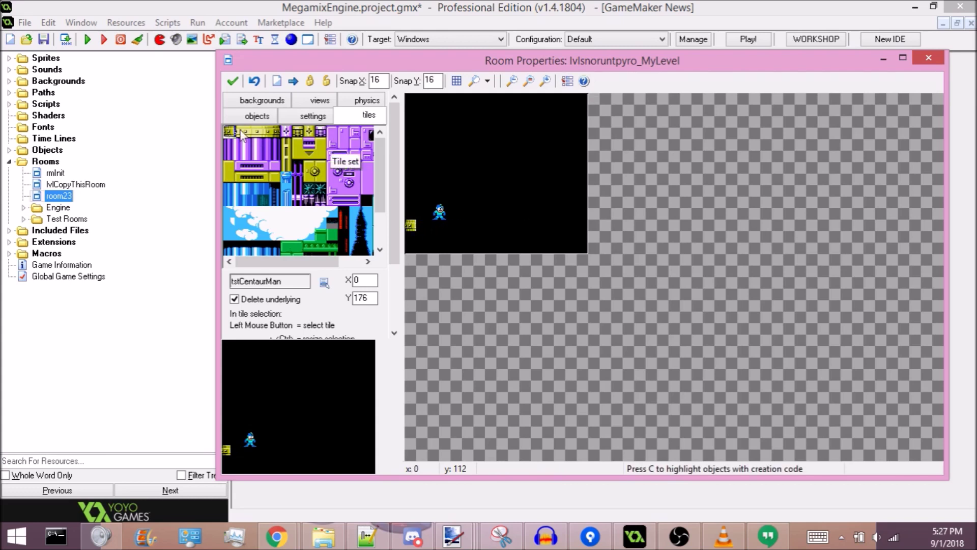
pyautogui.click(420, 225)
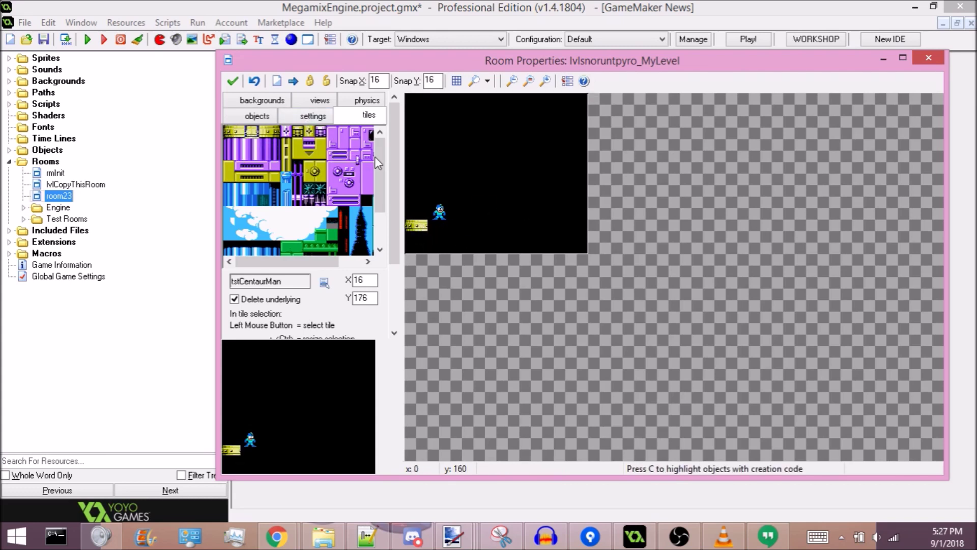
pyautogui.click(438, 222)
pyautogui.click(446, 224)
pyautogui.click(456, 224)
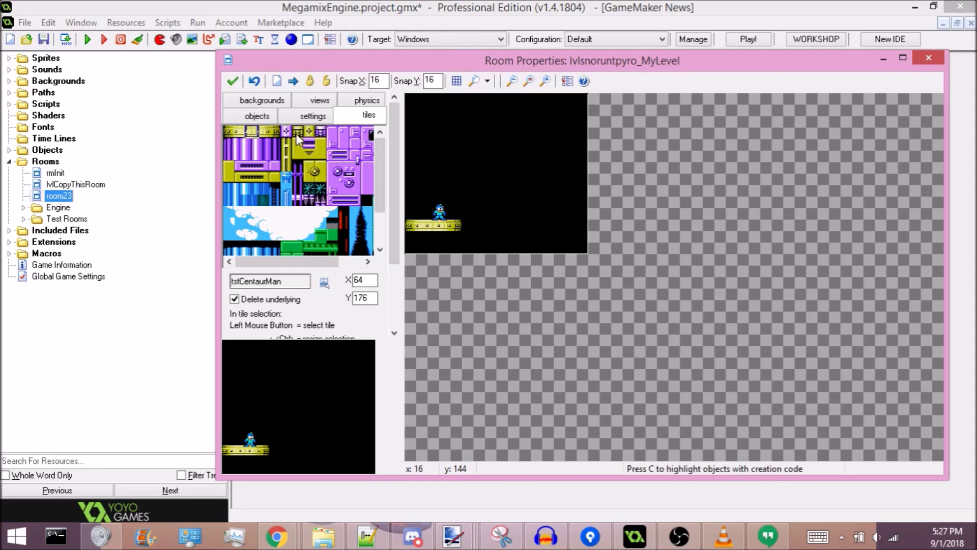
# - Paint a freehand run of yellow tiles across the right half of the room, then delete all of them
pyautogui.moveTo(479, 222)
pyautogui.keyDown('shift'); pyautogui.mouseDown()
pyautogui.moveTo(579, 224)
pyautogui.moveTo(582, 191)
pyautogui.moveTo(530, 176)
pyautogui.moveTo(515, 189)
pyautogui.moveTo(513, 172)
pyautogui.moveTo(523, 171)
pyautogui.moveTo(514, 147)
pyautogui.moveTo(536, 124)
pyautogui.mouseUp(); pyautogui.keyUp('shift')
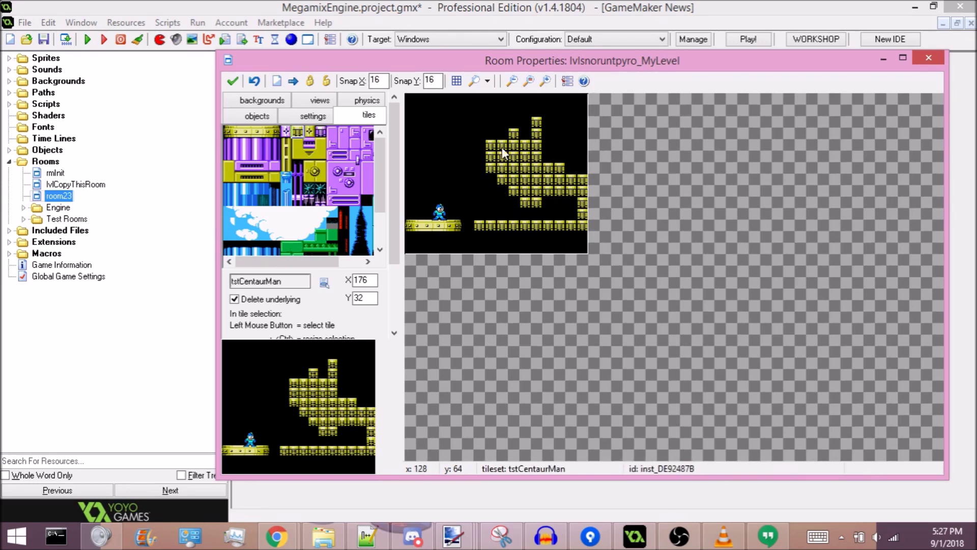
pyautogui.rightClick(536, 124)
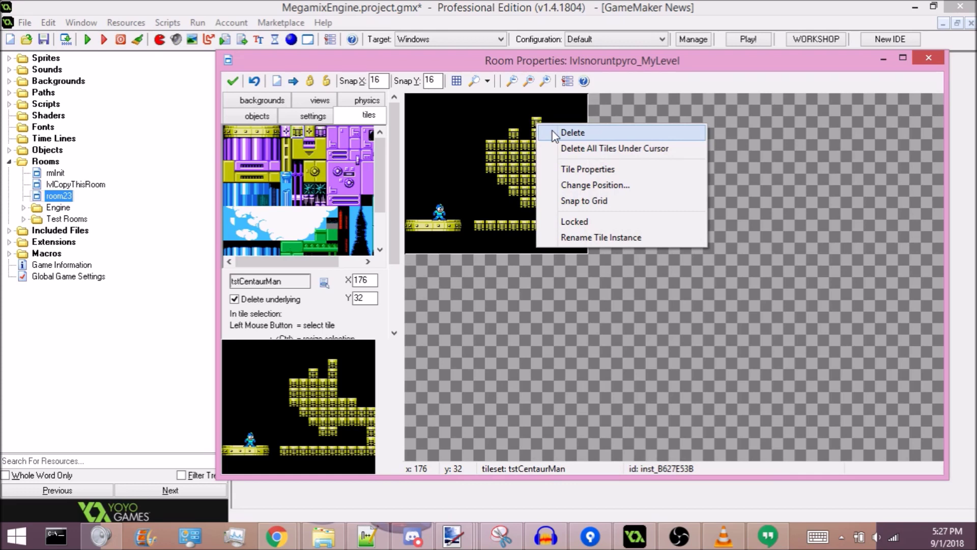
pyautogui.click(554, 134)
pyautogui.moveTo(539, 129)
pyautogui.keyDown('shift'); pyautogui.mouseDown(button='right')
pyautogui.moveTo(505, 135)
pyautogui.moveTo(545, 166)
pyautogui.moveTo(533, 157)
pyautogui.moveTo(505, 169)
pyautogui.moveTo(575, 183)
pyautogui.moveTo(512, 194)
pyautogui.moveTo(564, 164)
pyautogui.mouseUp(button='right'); pyautogui.keyUp('shift')
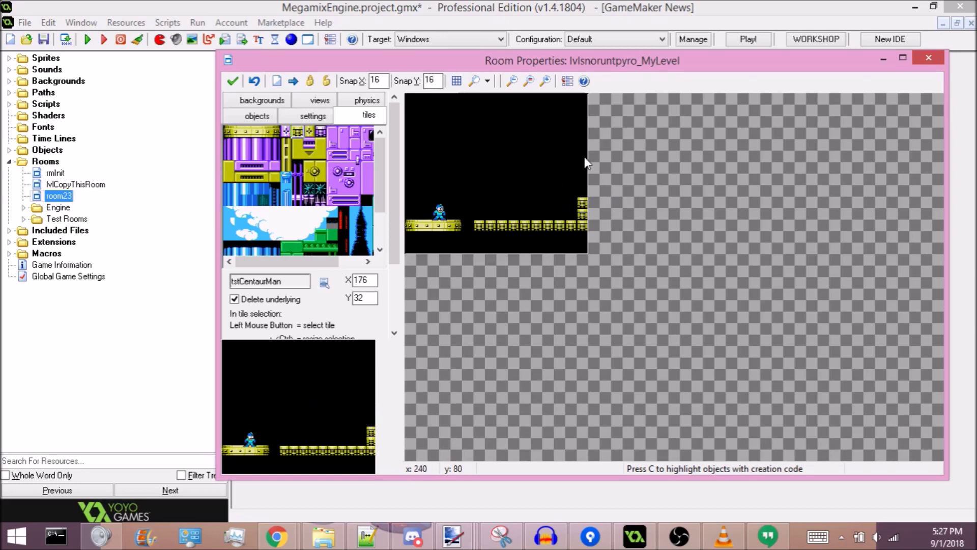
pyautogui.moveTo(480, 225); pyautogui.dragTo(571, 234, button='right')
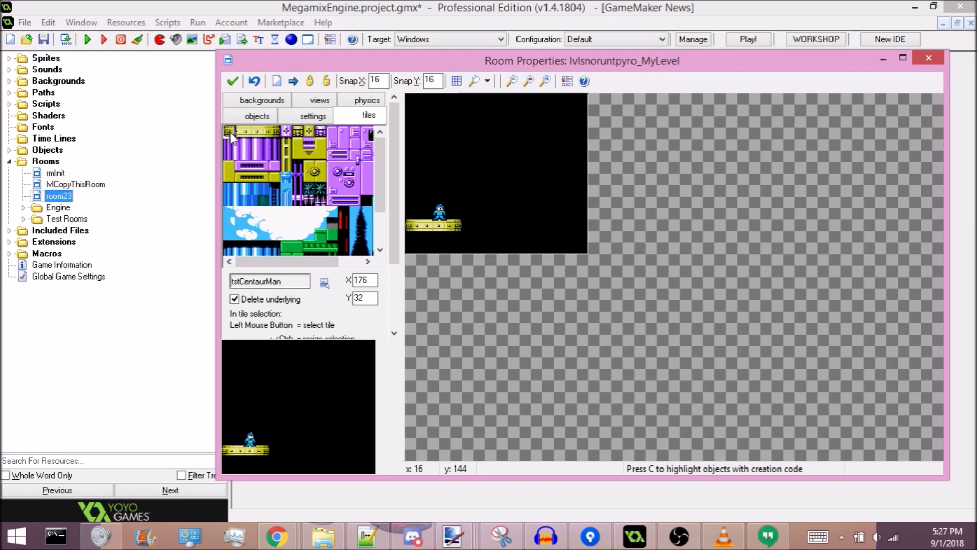
# - Select the whole yellow platform in the tileset and place two copies at Y 176, the second starting at X 192
pyautogui.moveTo(262, 136); pyautogui.dragTo(279, 136)
pyautogui.moveTo(511, 220); pyautogui.dragTo(480, 227)
pyautogui.click(548, 230)
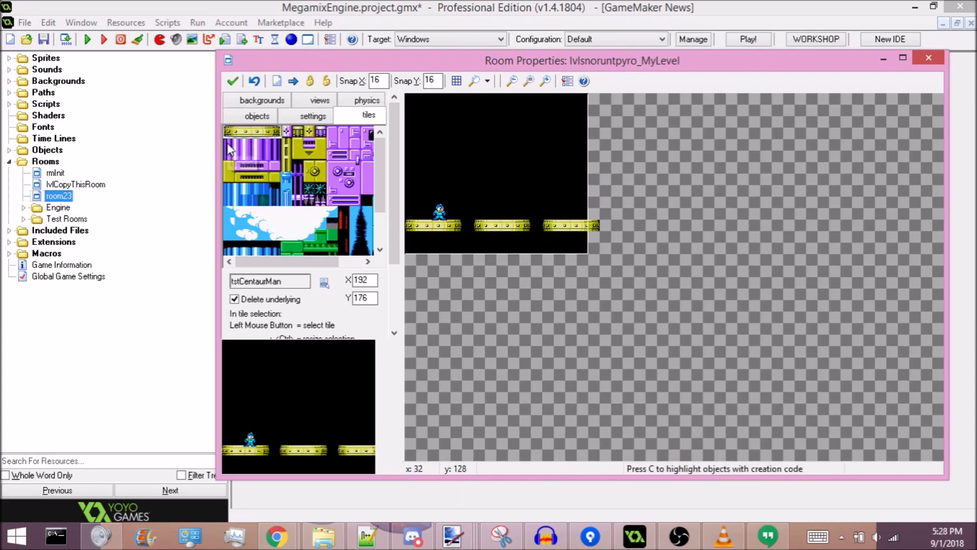
# - Select the striped purple pillar block in the tileset and place a copy beneath each of the three yellow platforms at Y 192
pyautogui.keyDown('ctrl'); pyautogui.moveTo(256, 146); pyautogui.dragTo(272, 152); pyautogui.keyUp('ctrl')
pyautogui.moveTo(442, 237); pyautogui.dragTo(402, 237)
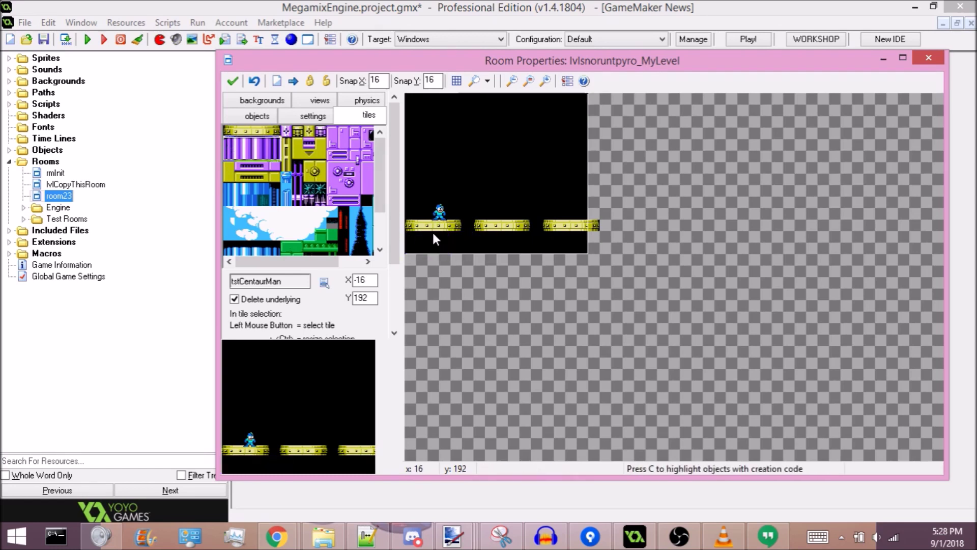
pyautogui.click(421, 235)
pyautogui.click(481, 238)
pyautogui.click(551, 240)
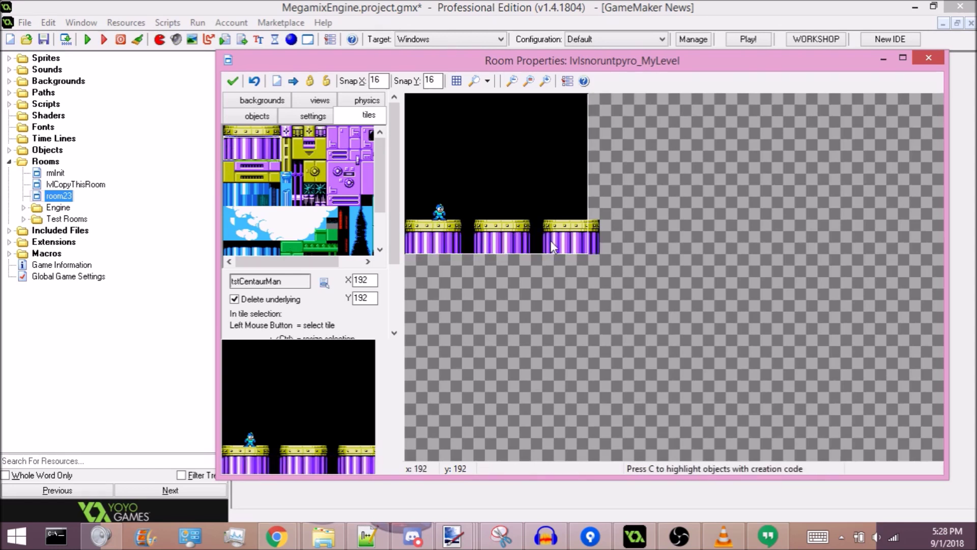
# - Select the tall blue and black spire in the tileset and place three copies at Y 80, one above each platform
pyautogui.moveTo(273, 407); pyautogui.dragTo(348, 404)
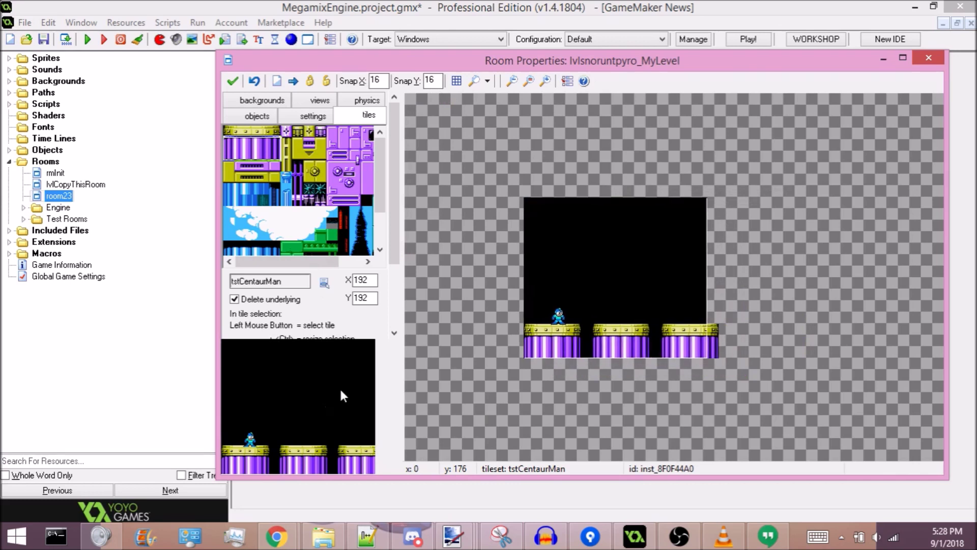
pyautogui.click(297, 222)
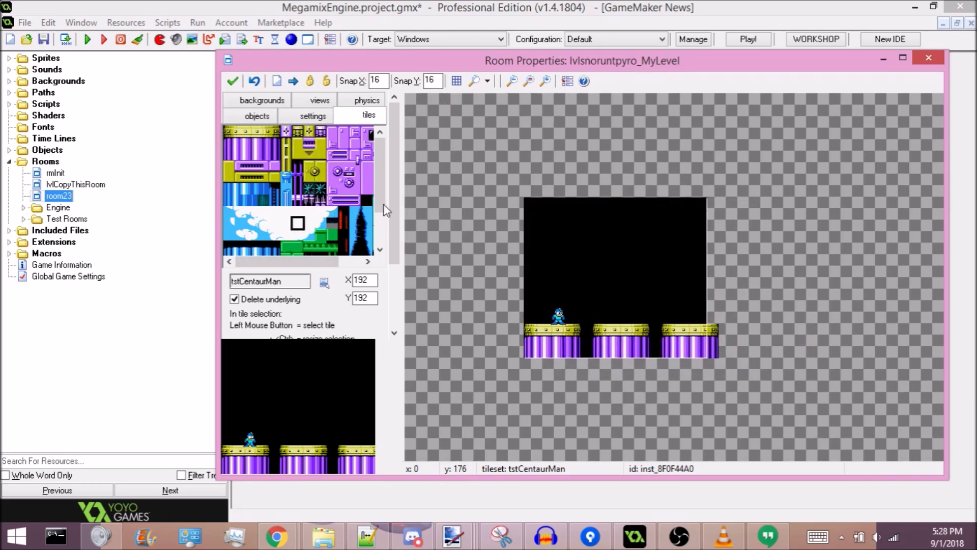
pyautogui.scroll(-3, 382, 230)
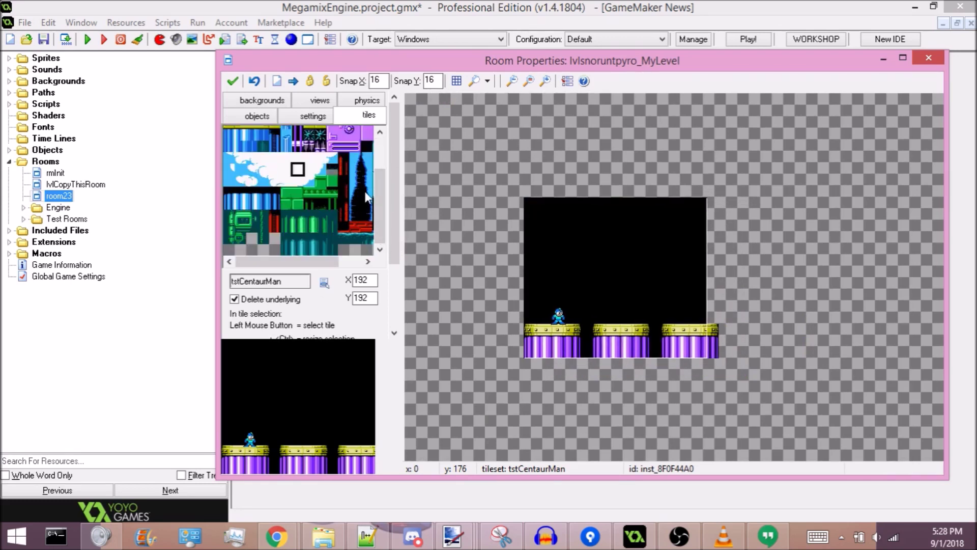
pyautogui.moveTo(359, 152); pyautogui.dragTo(372, 220)
pyautogui.click(557, 259)
pyautogui.click(620, 258)
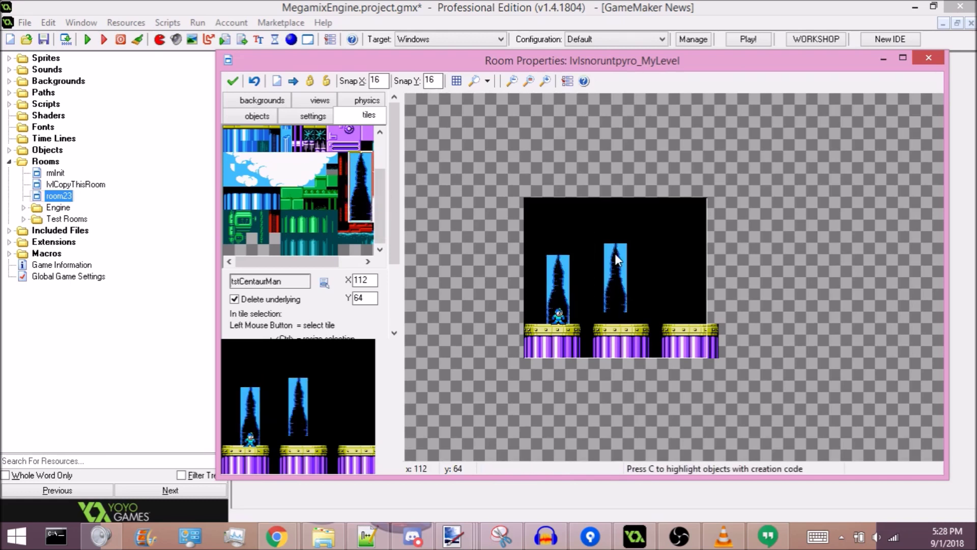
pyautogui.click(681, 258)
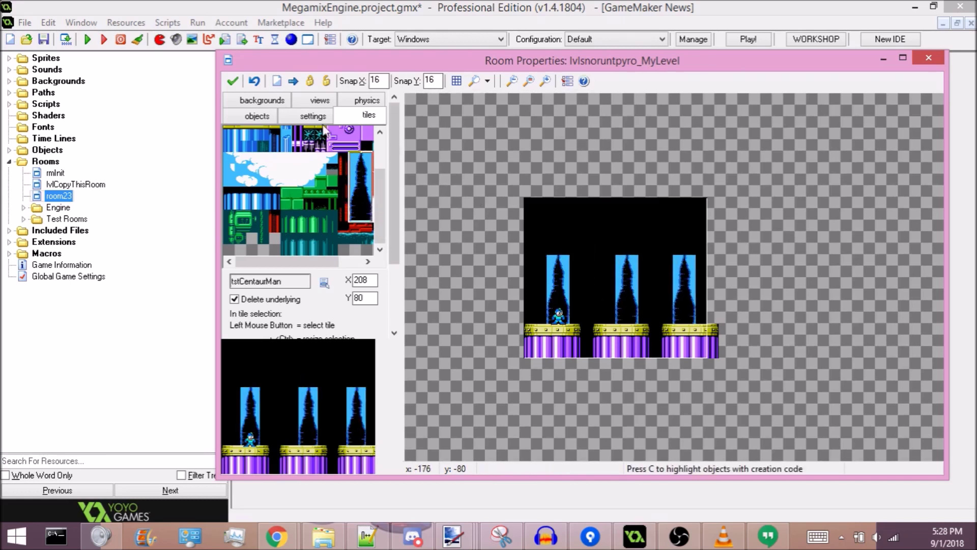
# - Save the room's changes, then run the game through to its stage select
pyautogui.click(232, 82)
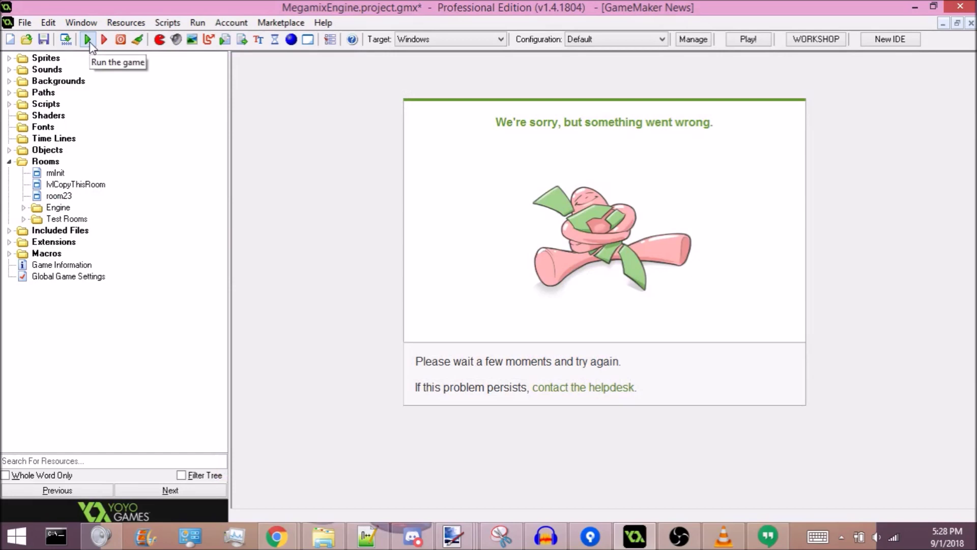
pyautogui.click(89, 39)
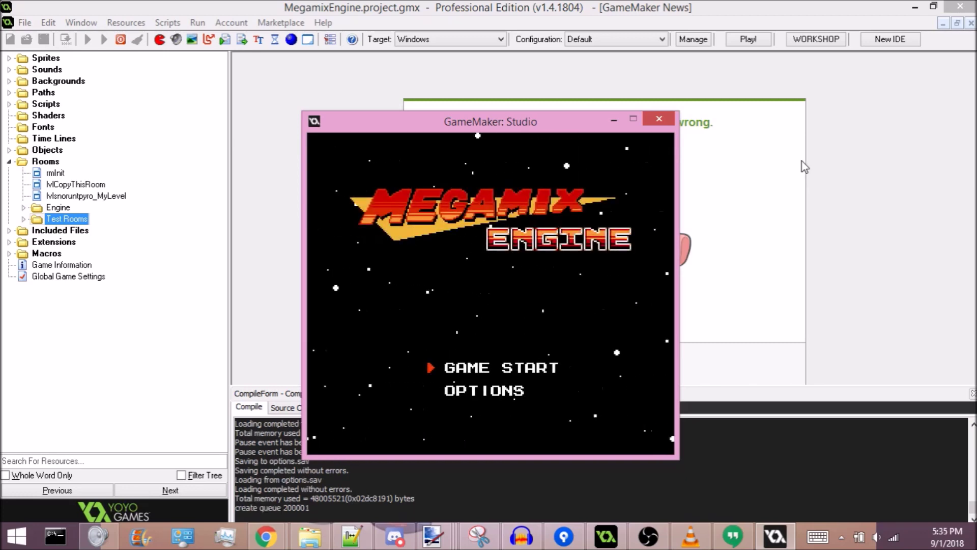
pyautogui.press('Down')
pyautogui.press('Up')
pyautogui.press('Return')
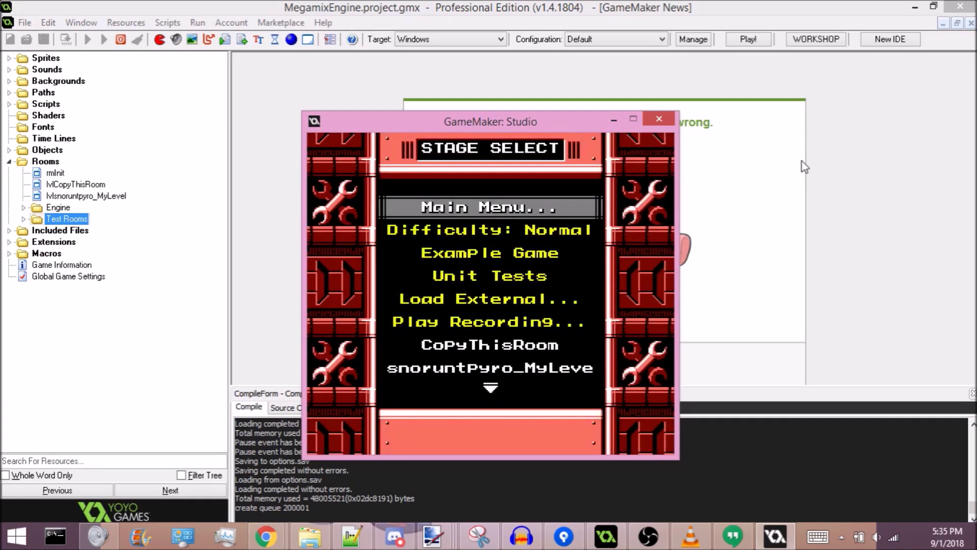
# - Launch the custom MyLevel stage to test the tiles, then close the game
pyautogui.press('Down')
pyautogui.press('Down')
pyautogui.press('Down')
pyautogui.press('Down')
pyautogui.press('Down')
pyautogui.press('Down')
pyautogui.press('Down')
pyautogui.press('Down')
pyautogui.press('Down')
pyautogui.press('Down')
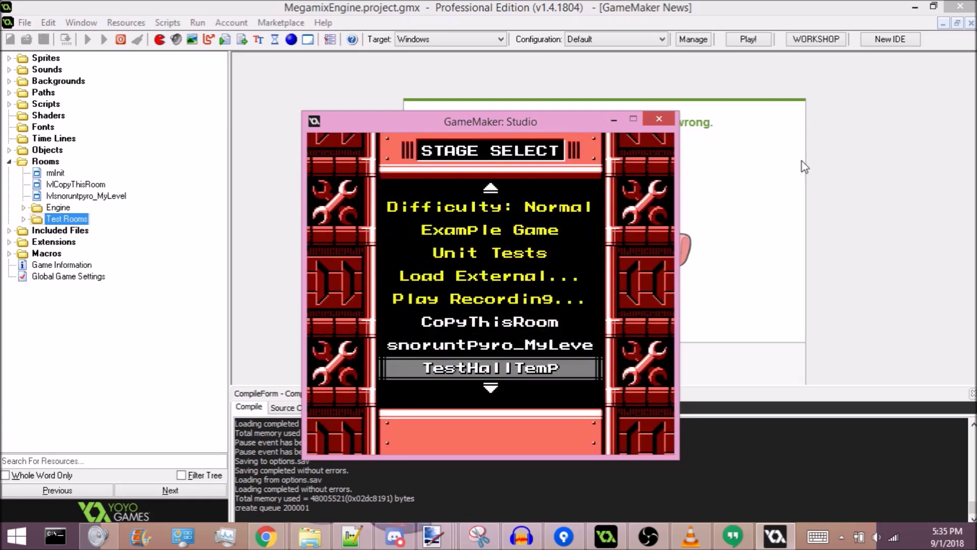
pyautogui.press('Up')
pyautogui.press('Up')
pyautogui.press('Up')
pyautogui.press('Up')
pyautogui.press('Down')
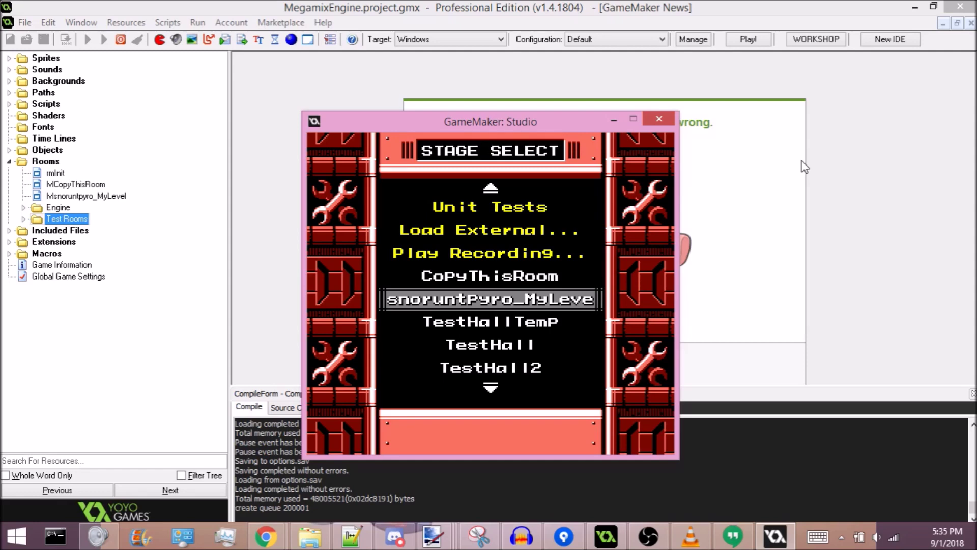
pyautogui.press('Return')
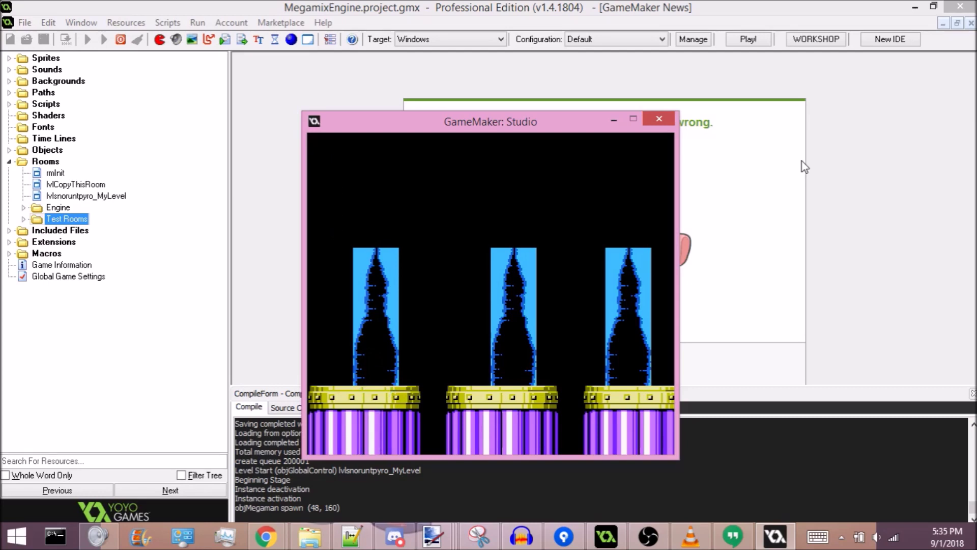
pyautogui.click(665, 120)
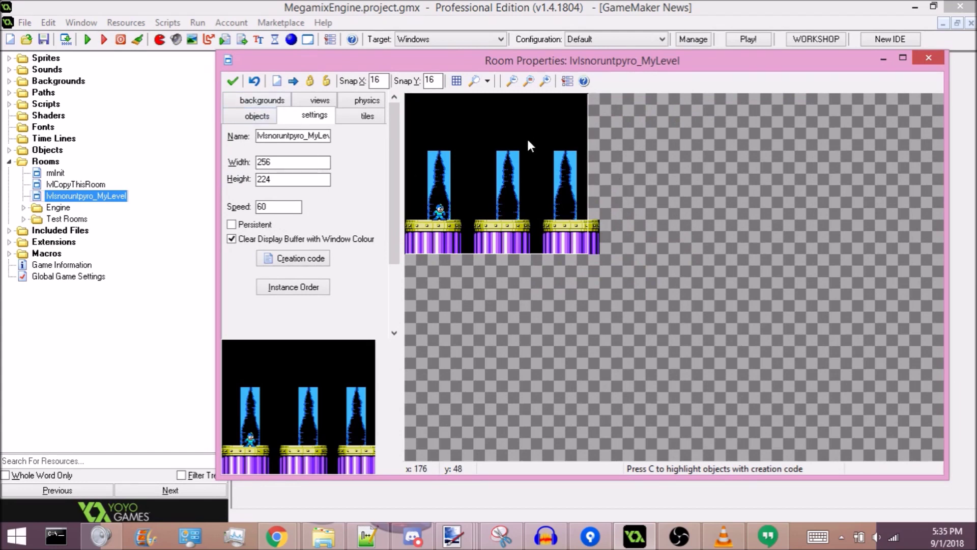
# - In the MyLevel room, choose objSolid from the Collision objects as the object to place
pyautogui.click(273, 115)
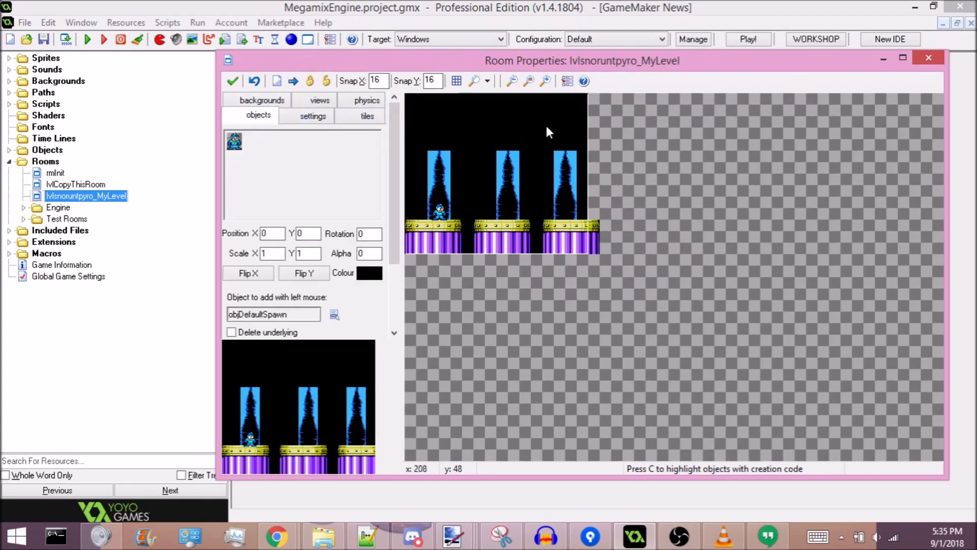
pyautogui.click(304, 153)
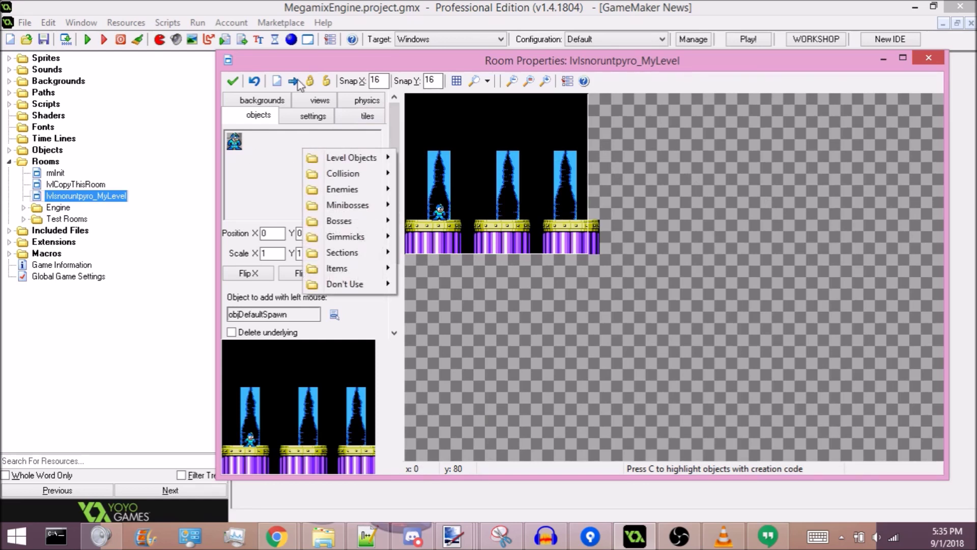
pyautogui.click(295, 67)
pyautogui.click(263, 152)
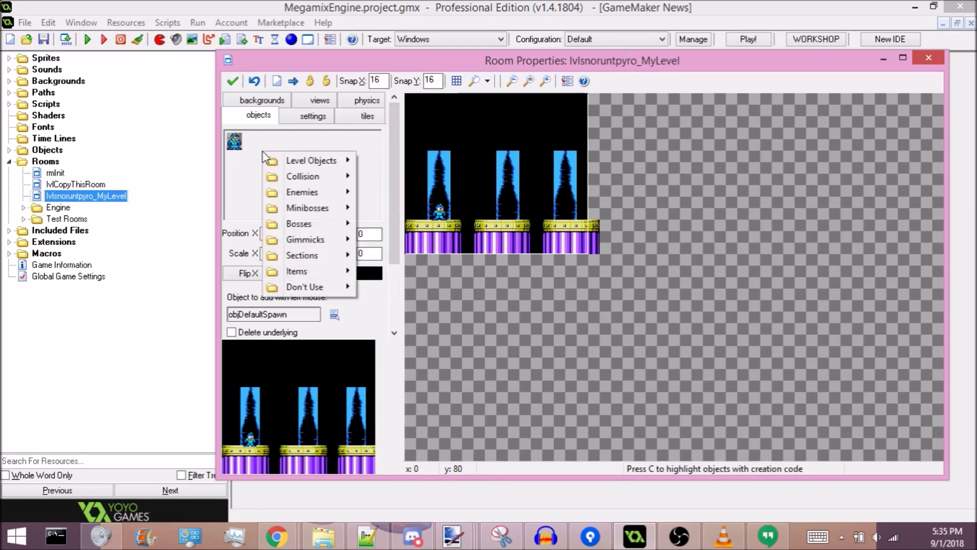
pyautogui.click(253, 119)
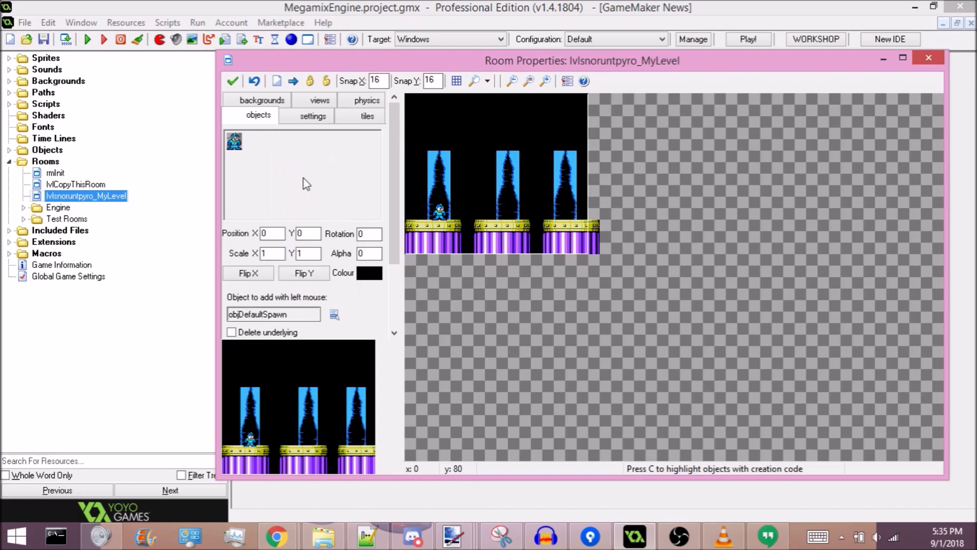
pyautogui.click(267, 155)
pyautogui.click(240, 153)
pyautogui.click(368, 149)
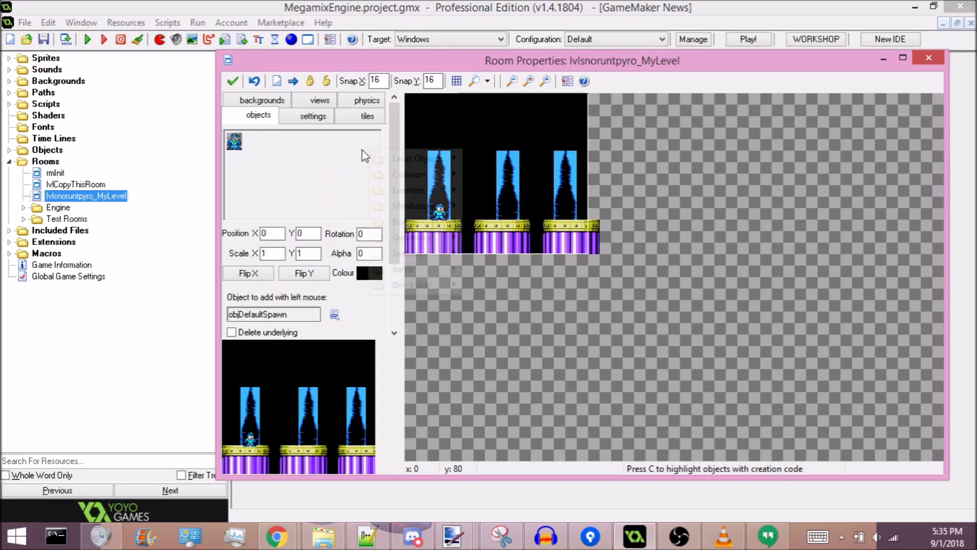
pyautogui.click(338, 153)
pyautogui.click(338, 154)
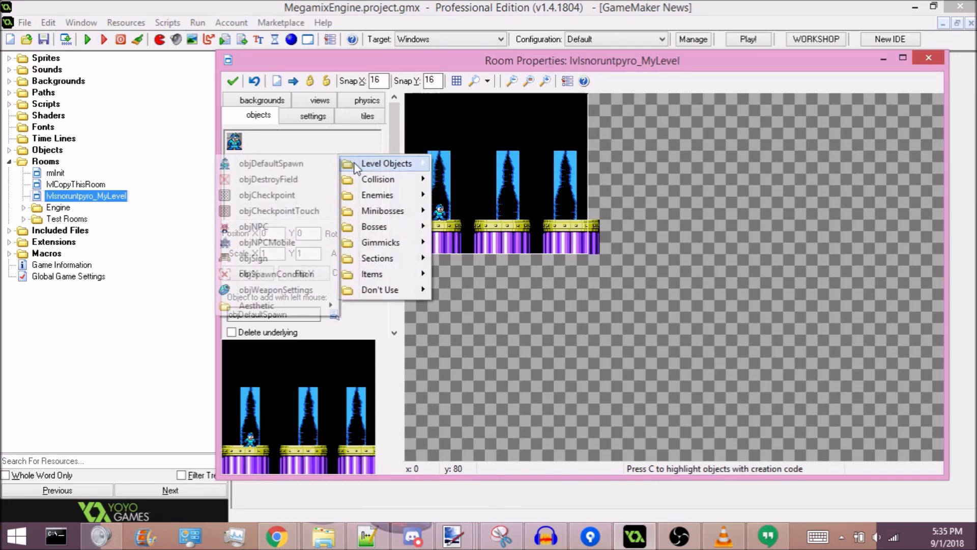
pyautogui.moveTo(369, 184)
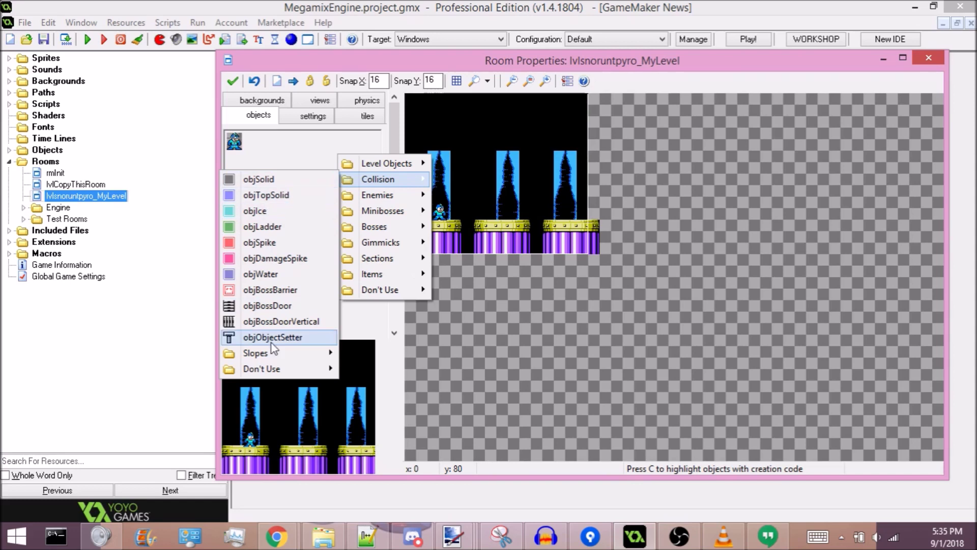
pyautogui.click(275, 182)
# - Place objSolid blocks along the first platform's top at Y 176 and down its right edge at X 64 to Y 208
pyautogui.click(412, 225)
pyautogui.click(432, 226)
pyautogui.click(444, 225)
pyautogui.click(457, 225)
pyautogui.click(455, 236)
pyautogui.click(454, 249)
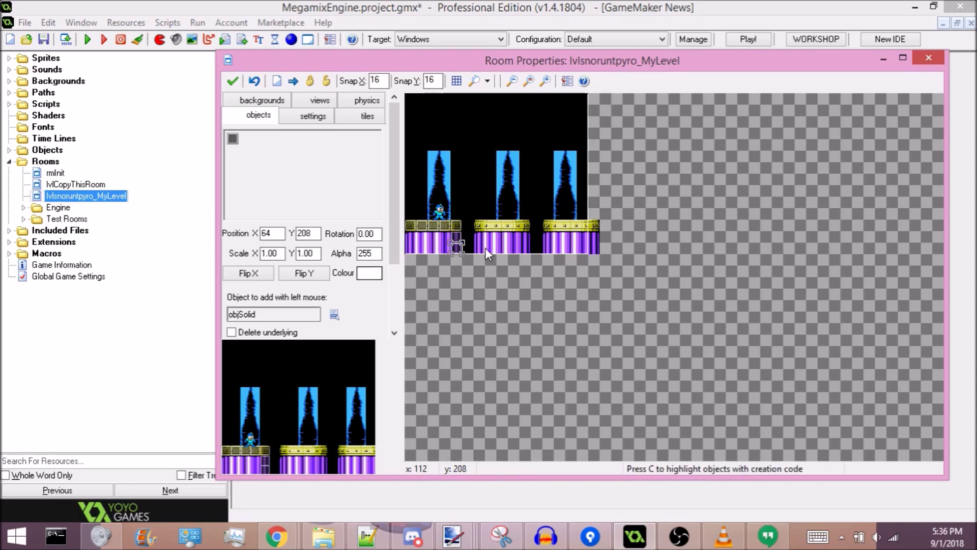
# - Cover the tops of the second and third platforms with objSolid blocks, including both sides of the second and the left side of the third
pyautogui.click(476, 245)
pyautogui.click(476, 234)
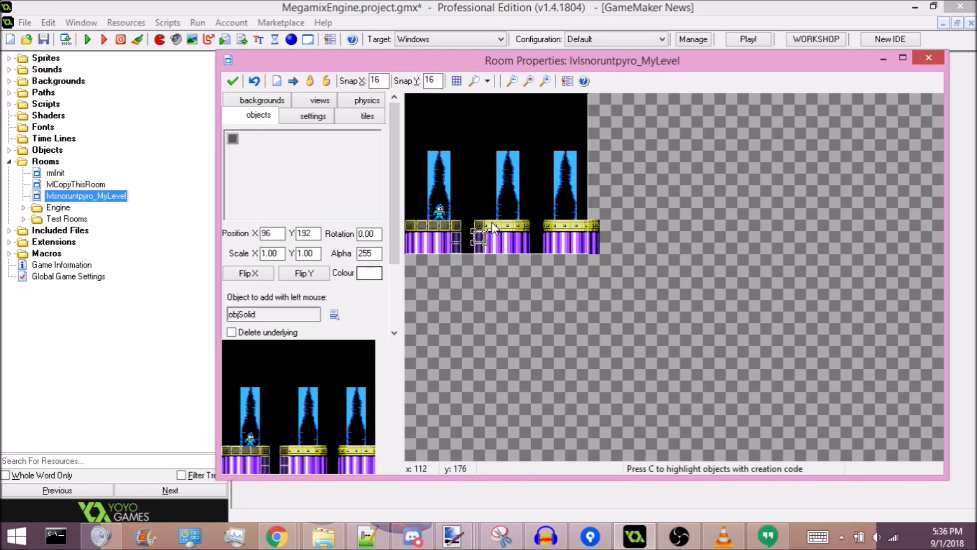
pyautogui.click(490, 225)
pyautogui.click(524, 226)
pyautogui.click(523, 225)
pyautogui.click(502, 225)
pyautogui.click(524, 245)
pyautogui.keyDown('shift'); pyautogui.moveTo(548, 247); pyautogui.dragTo(582, 227); pyautogui.keyUp('shift')
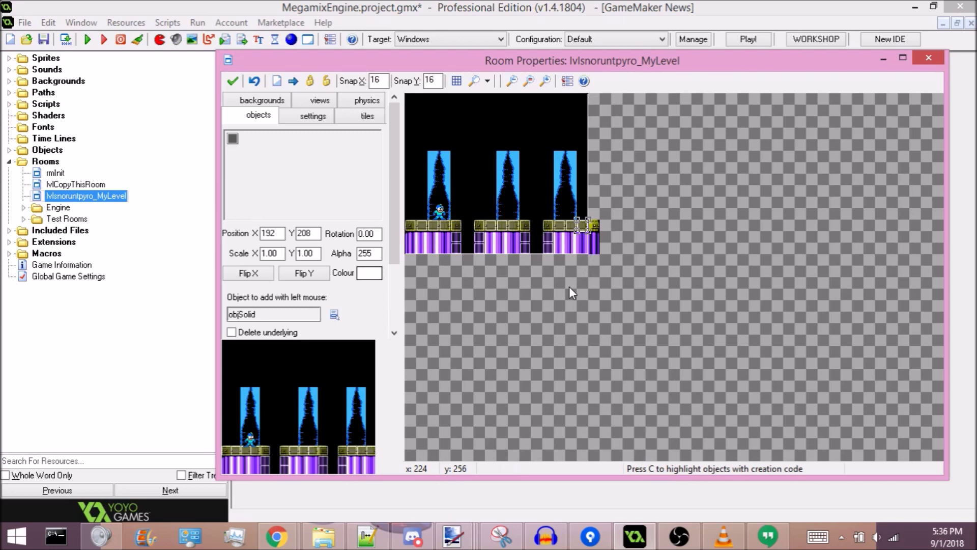
pyautogui.click(596, 224)
# - Examine the object properties and instance options of the objSolid block at X 96, Y 176, then close them
pyautogui.moveTo(481, 225)
pyautogui.mouseDown()
pyautogui.moveTo(484, 152)
pyautogui.moveTo(472, 123)
pyautogui.moveTo(473, 218)
pyautogui.moveTo(482, 224)
pyautogui.mouseUp()
pyautogui.rightClick(482, 224)
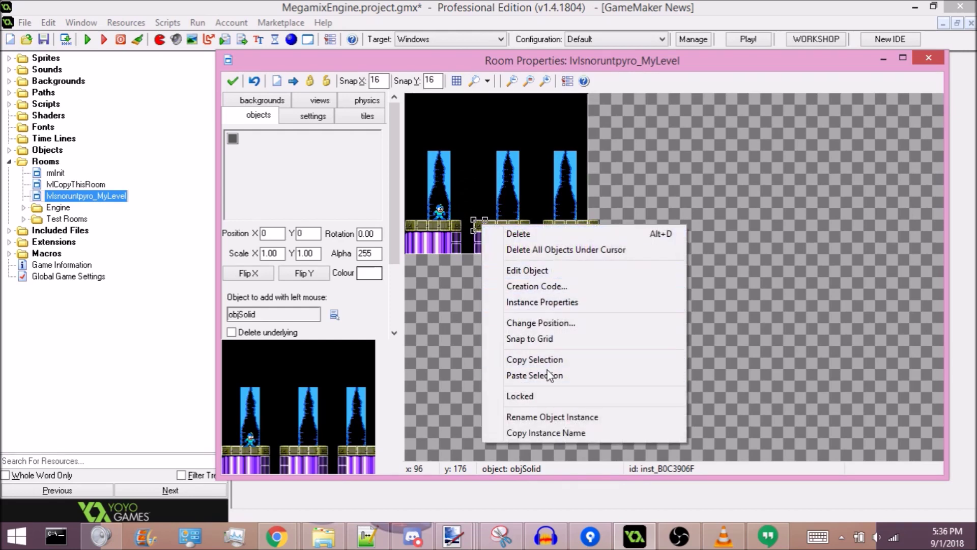
pyautogui.click(539, 271)
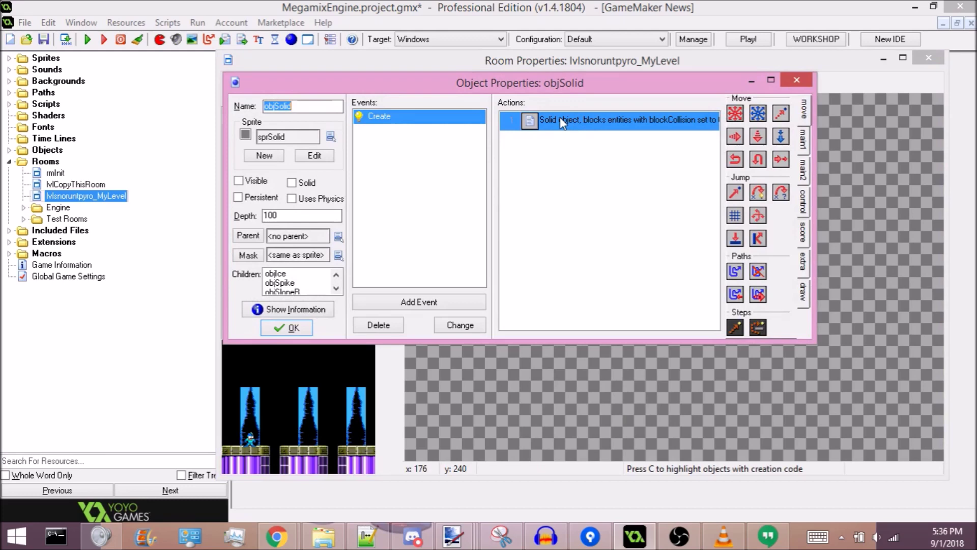
pyautogui.click(792, 82)
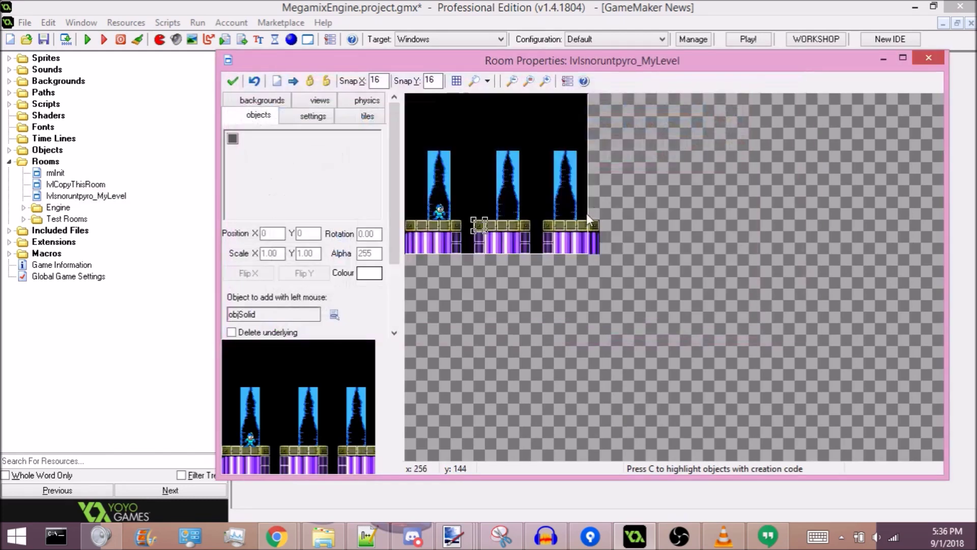
pyautogui.rightClick(479, 226)
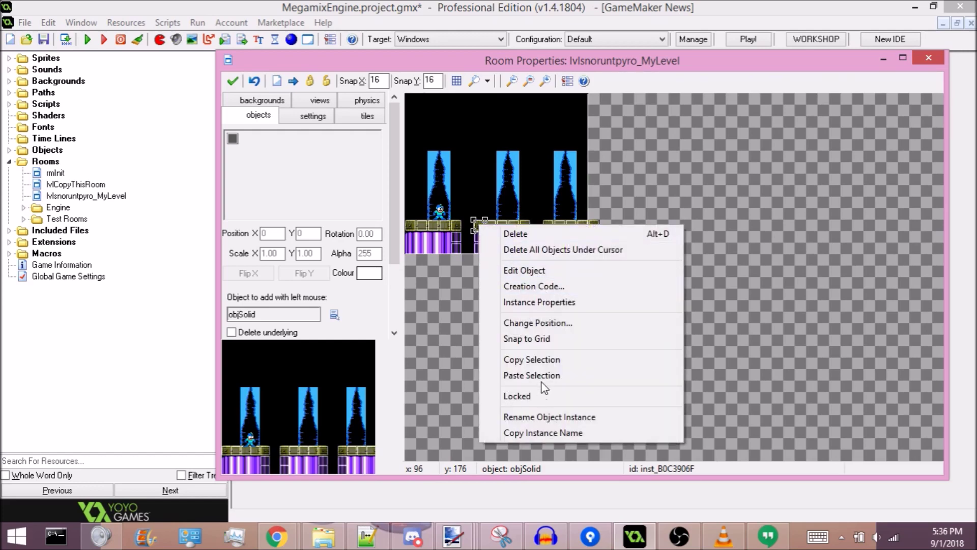
pyautogui.click(535, 70)
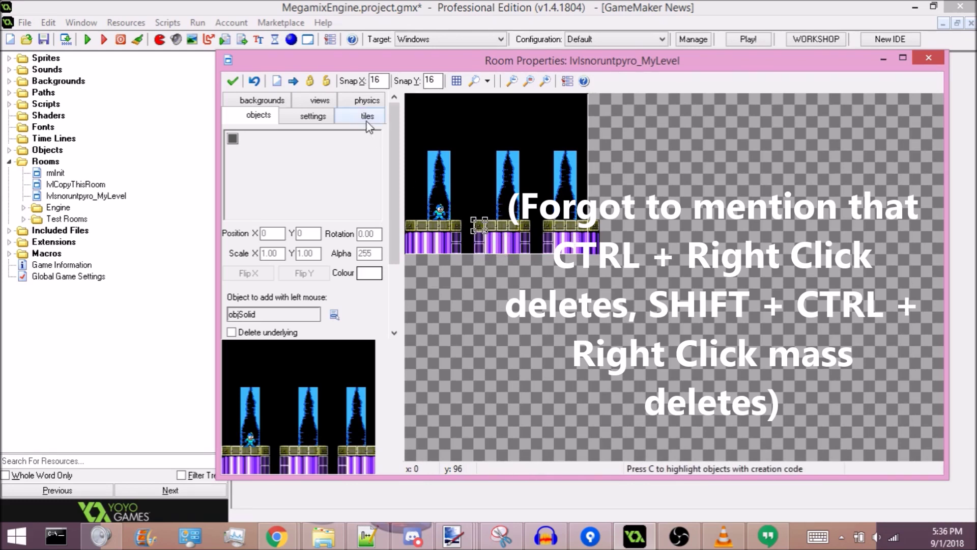
# - Choose objBossBarrier from the Collision objects and try it out in the empty space above the platforms, then delete it
pyautogui.click(285, 149)
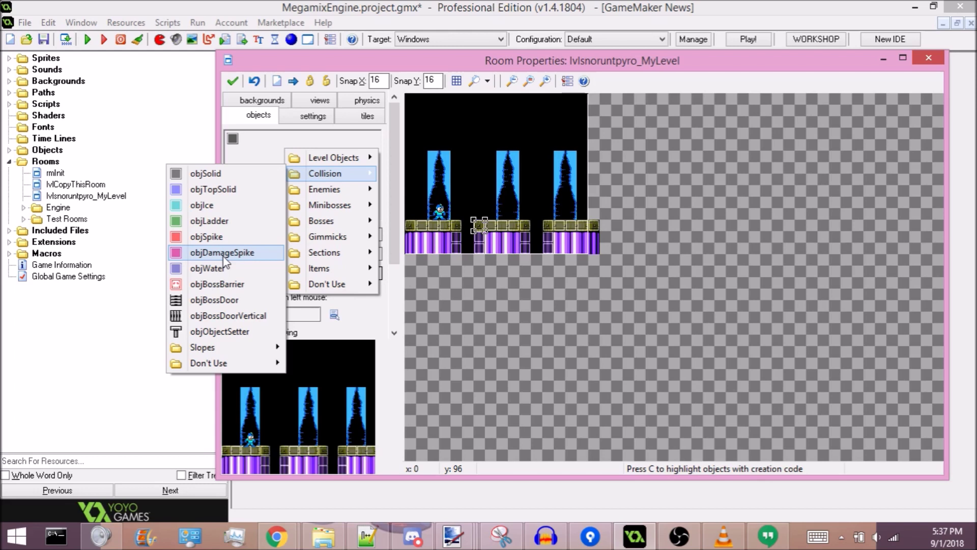
pyautogui.click(227, 285)
pyautogui.moveTo(537, 157); pyautogui.dragTo(525, 175)
pyautogui.rightClick(526, 176)
pyautogui.click(327, 167)
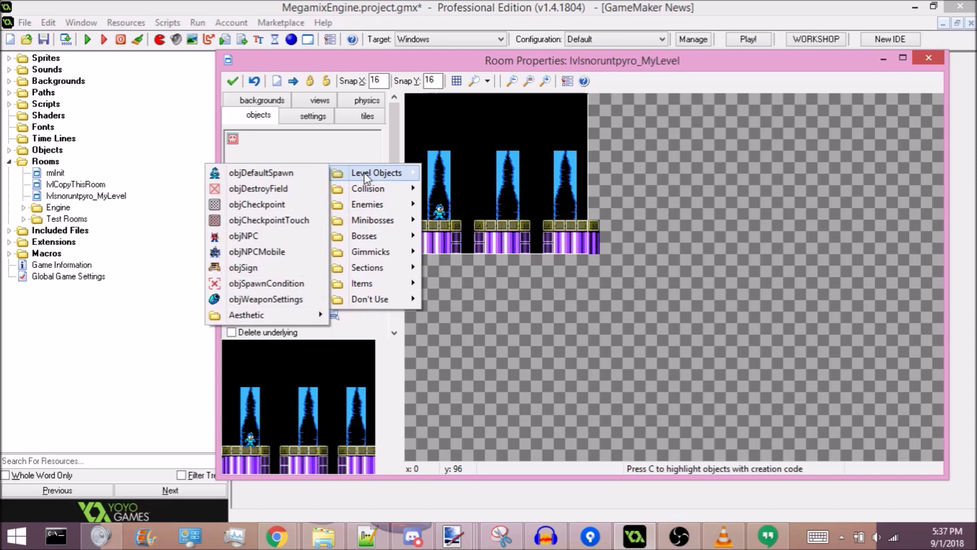
pyautogui.moveTo(369, 189)
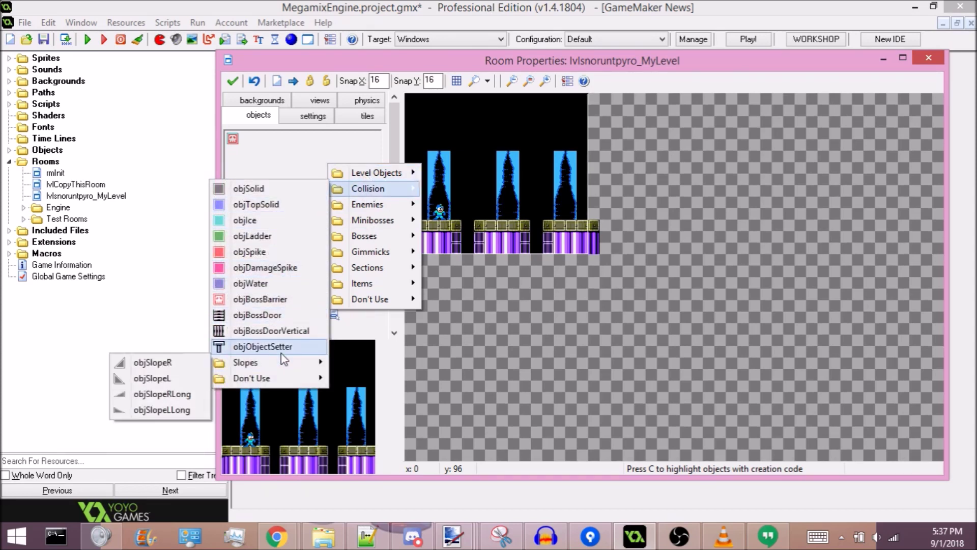
pyautogui.moveTo(265, 365)
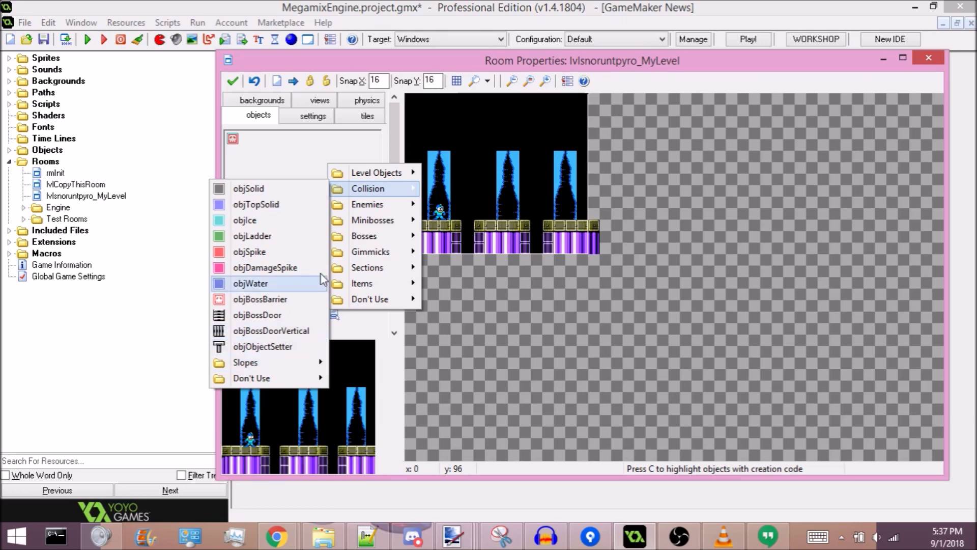
# - Delete the three blue and black spire tiles above the platforms
pyautogui.click(365, 116)
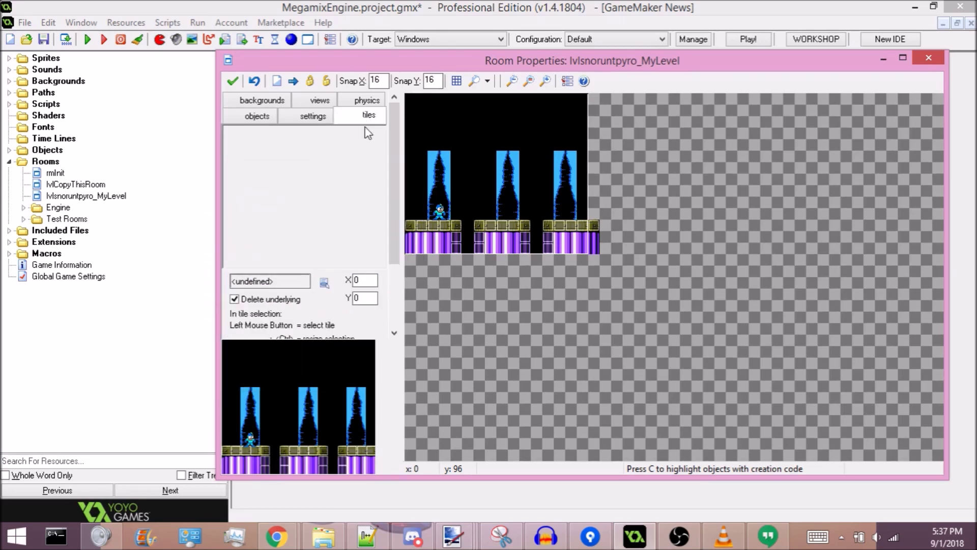
pyautogui.rightClick(436, 181)
pyautogui.rightClick(519, 178)
pyautogui.rightClick(563, 175)
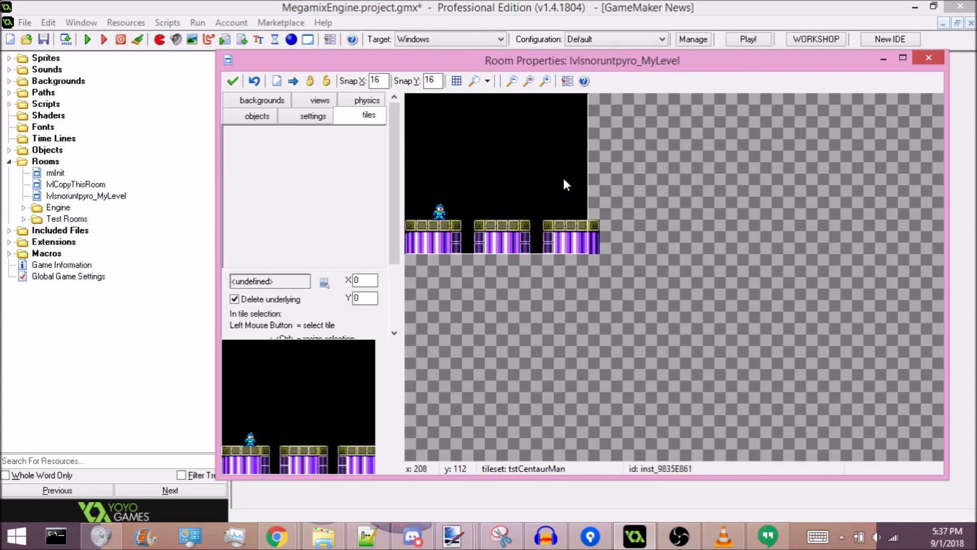
# - Fill the space above the platforms with the blue and pink sky background from the MM9 tileset tstMM9Wily1
pyautogui.click(324, 282)
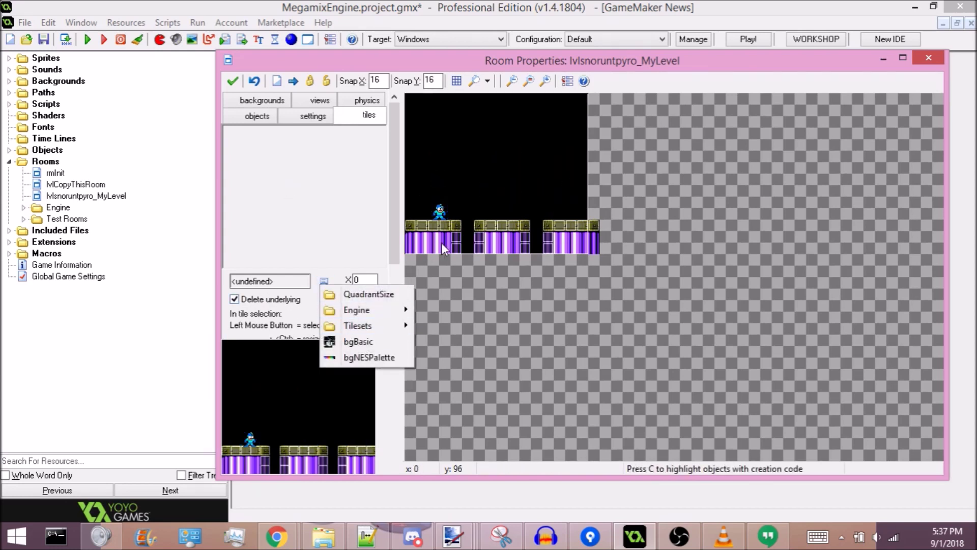
pyautogui.moveTo(358, 325)
pyautogui.moveTo(291, 453)
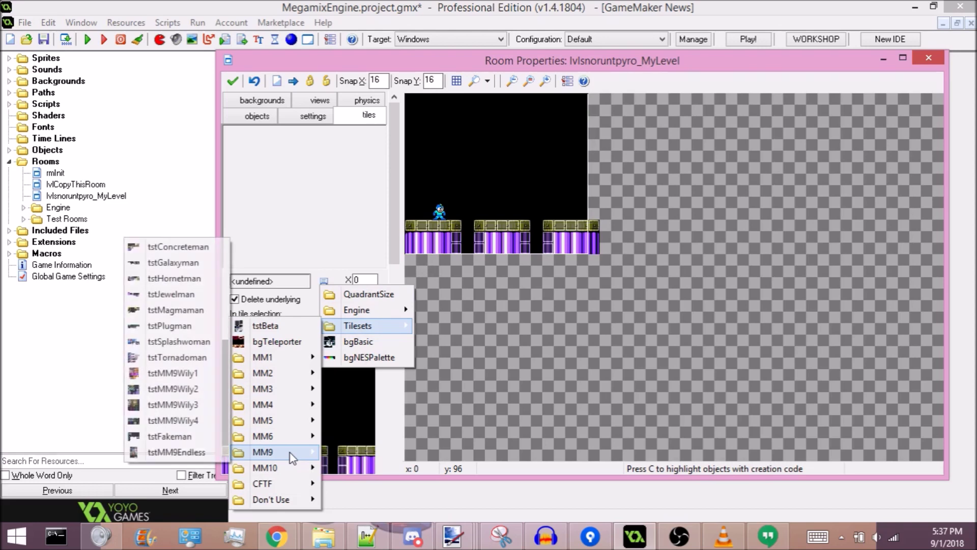
pyautogui.click(179, 373)
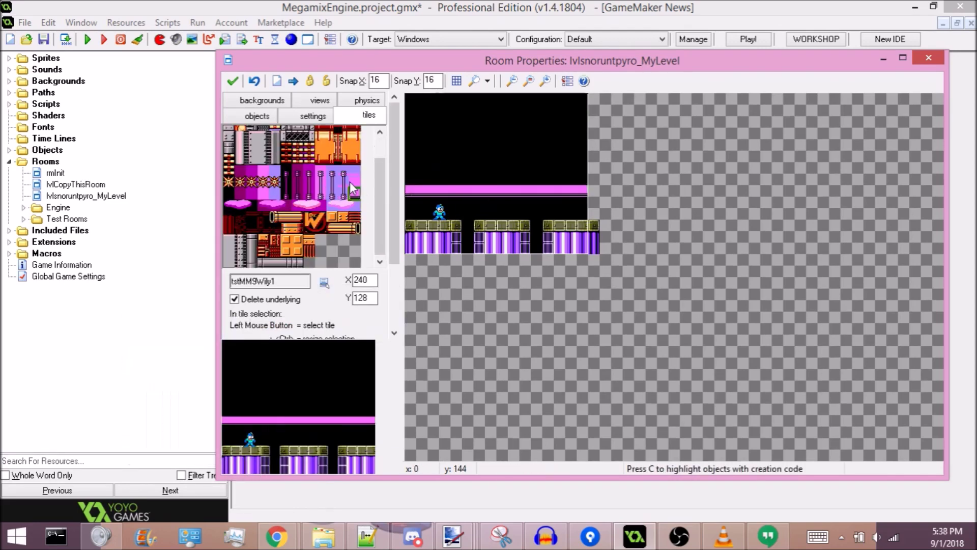
pyautogui.click(351, 184)
pyautogui.keyDown('shift'); pyautogui.moveTo(410, 133); pyautogui.dragTo(573, 168); pyautogui.keyUp('shift')
pyautogui.moveTo(583, 99)
pyautogui.keyDown('shift'); pyautogui.mouseDown()
pyautogui.moveTo(469, 119)
pyautogui.moveTo(573, 110)
pyautogui.mouseUp(); pyautogui.keyUp('shift')
# - Add two pink clouds to the sky and a spike tile in each gap between the platforms
pyautogui.click(332, 205)
pyautogui.click(444, 110)
pyautogui.click(525, 121)
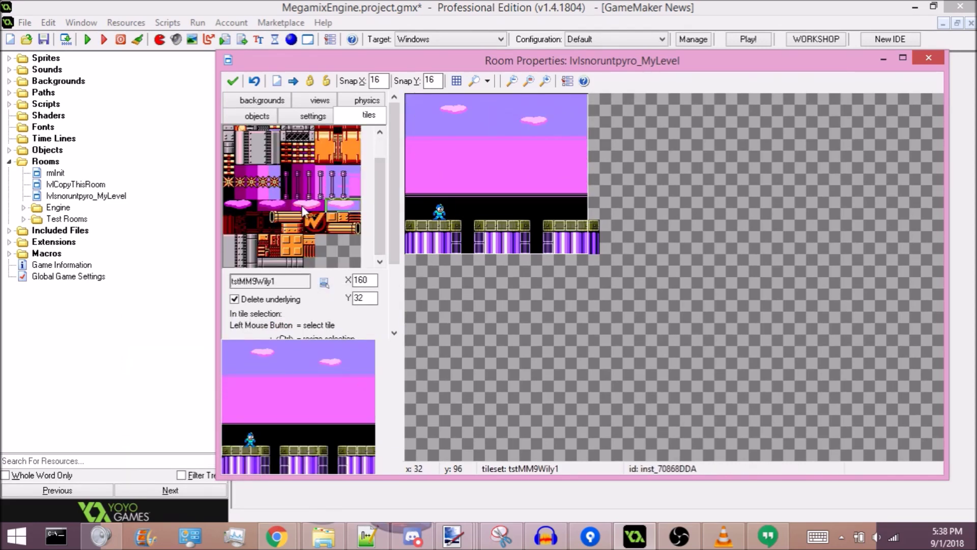
# - Place an objSpike object over each spike tile in the two gaps between the platforms
pyautogui.click(257, 116)
pyautogui.click(372, 116)
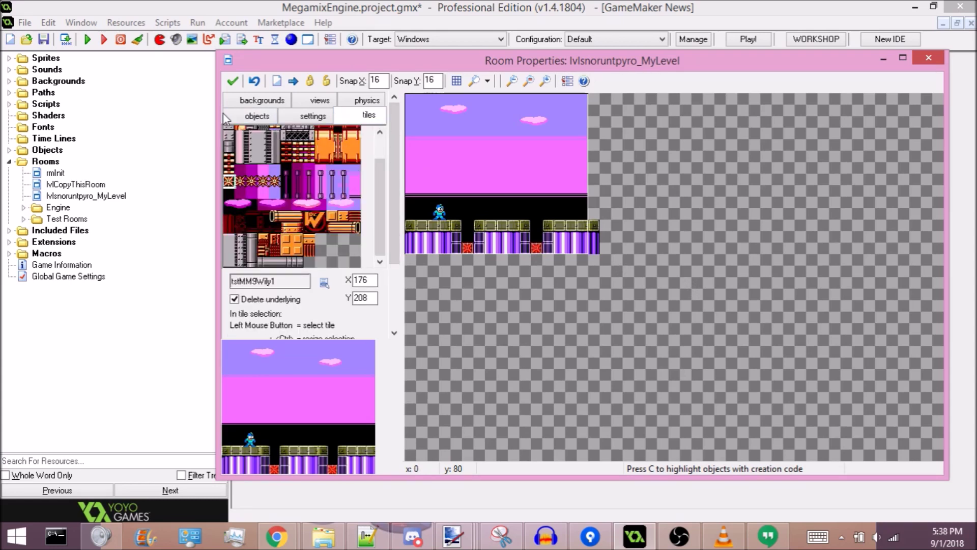
pyautogui.click(258, 116)
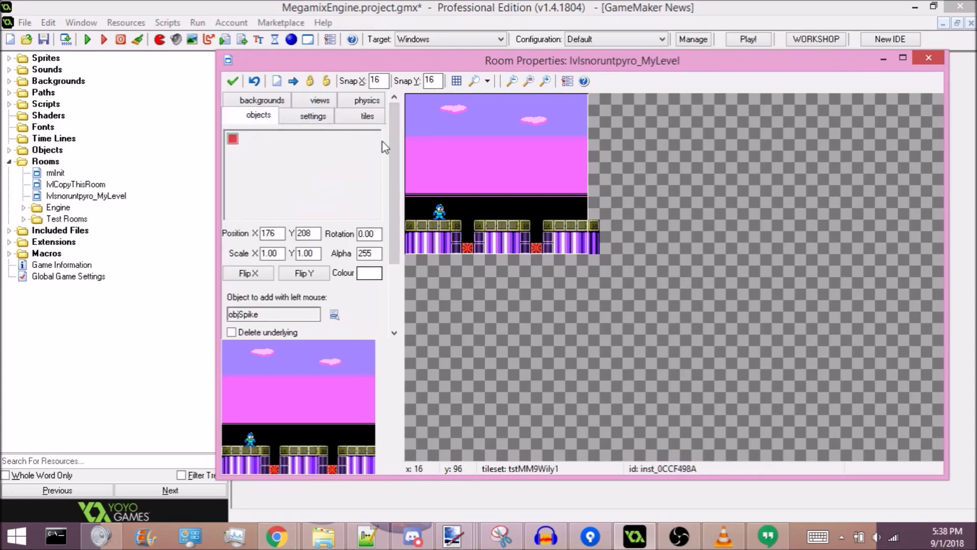
# - Try a room width of 835204 pixels, and set the width back to 256
pyautogui.click(326, 121)
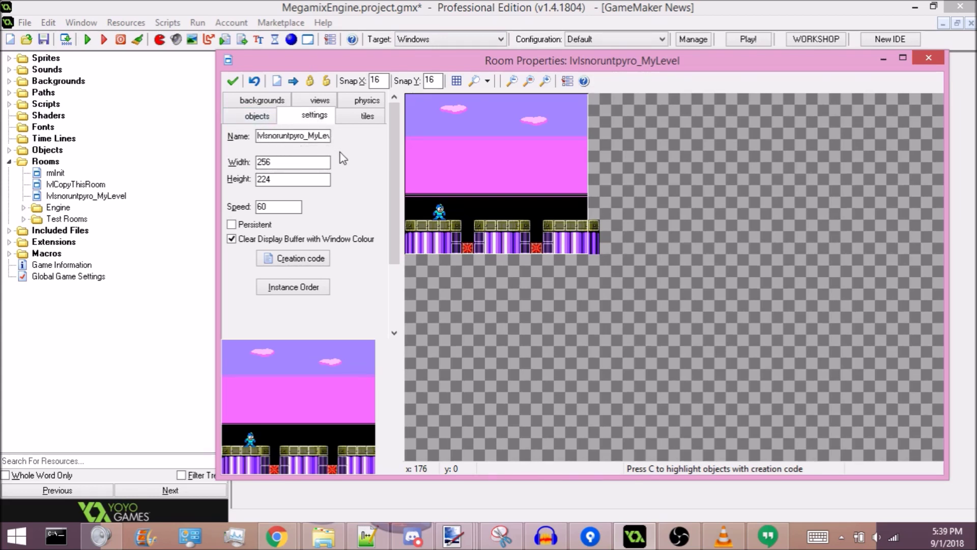
pyautogui.doubleClick(304, 164)
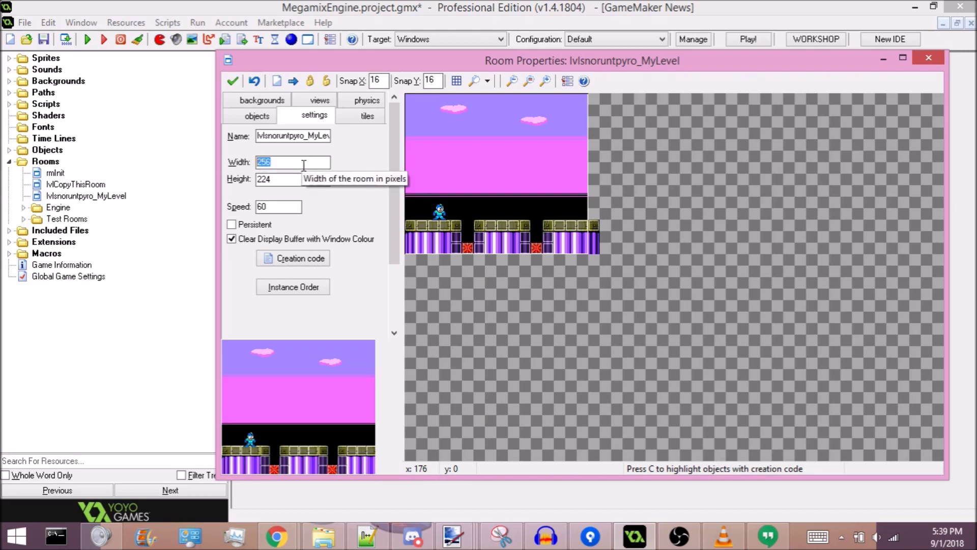
pyautogui.write('835204')
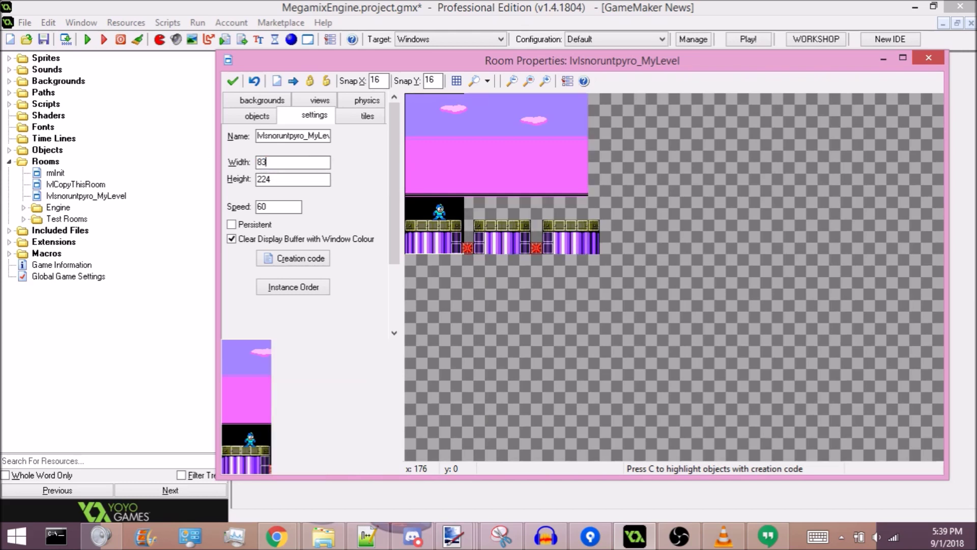
pyautogui.doubleClick(300, 161)
pyautogui.write('256')
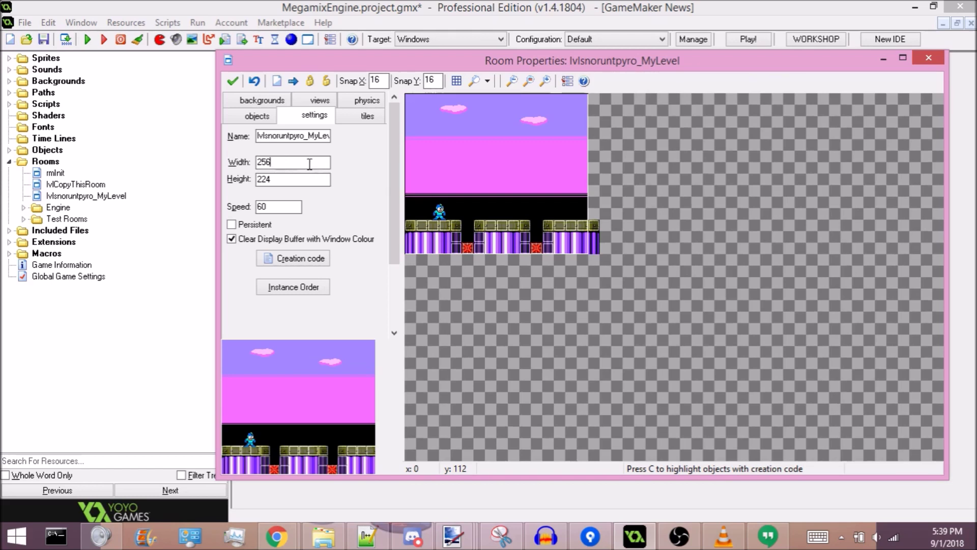
# - Set the room's width to 512 pixels
pyautogui.moveTo(304, 165); pyautogui.dragTo(222, 166)
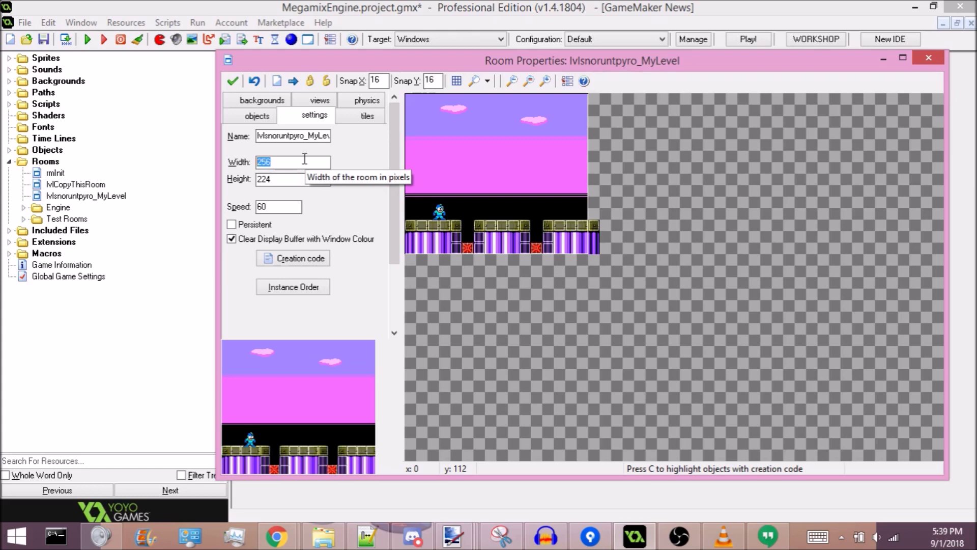
pyautogui.press('Tab')
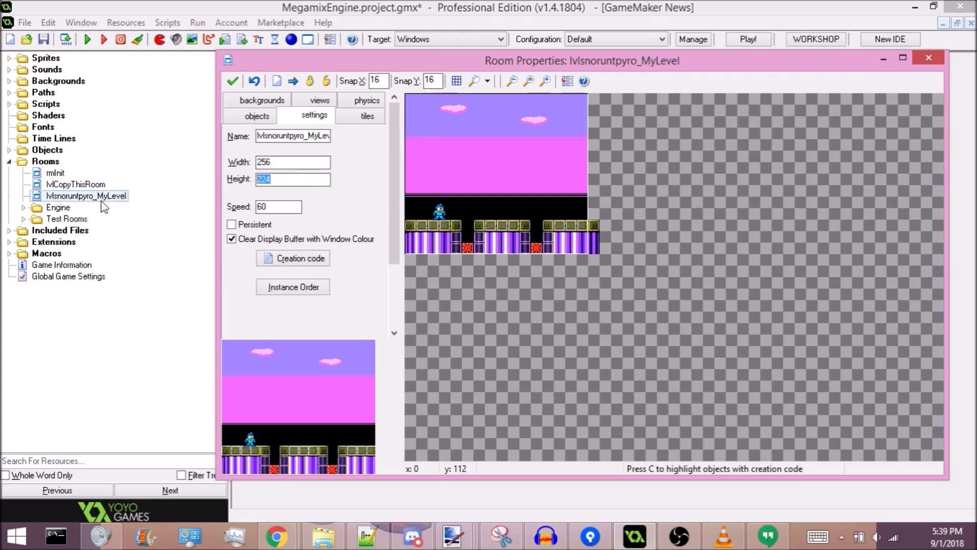
pyautogui.hotkey('shift', 'Tab')
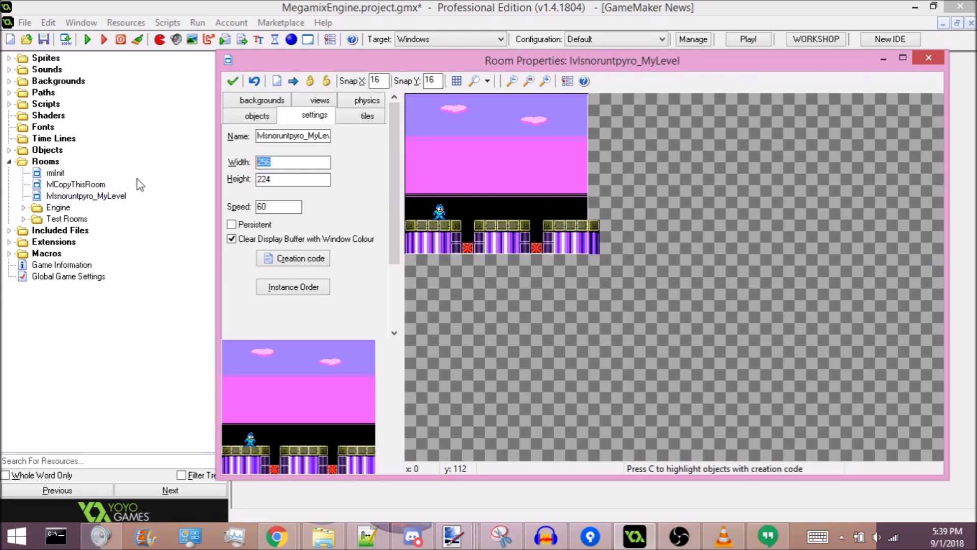
pyautogui.write('512')
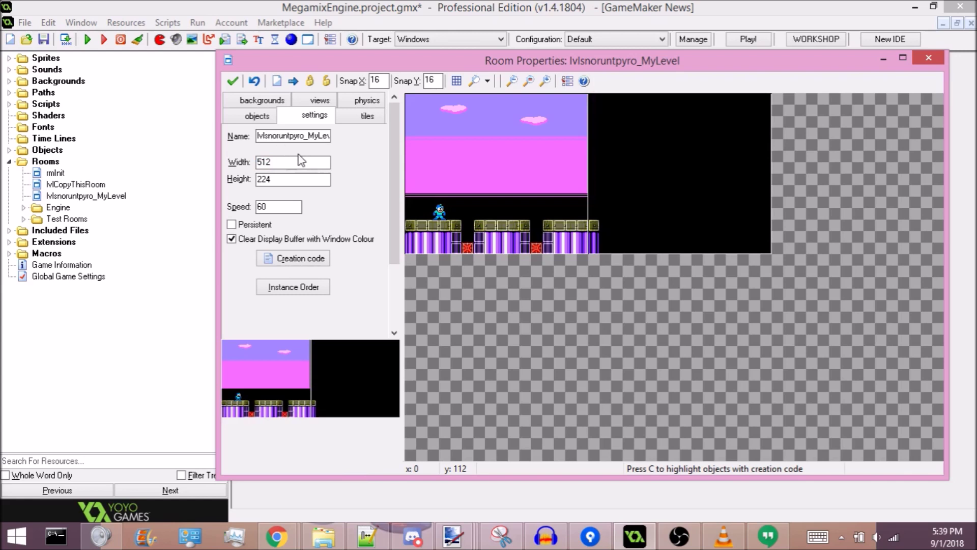
# - Enlarge the room to a width of 2560 and a height of 2240 pixels
pyautogui.moveTo(300, 161); pyautogui.dragTo(142, 161)
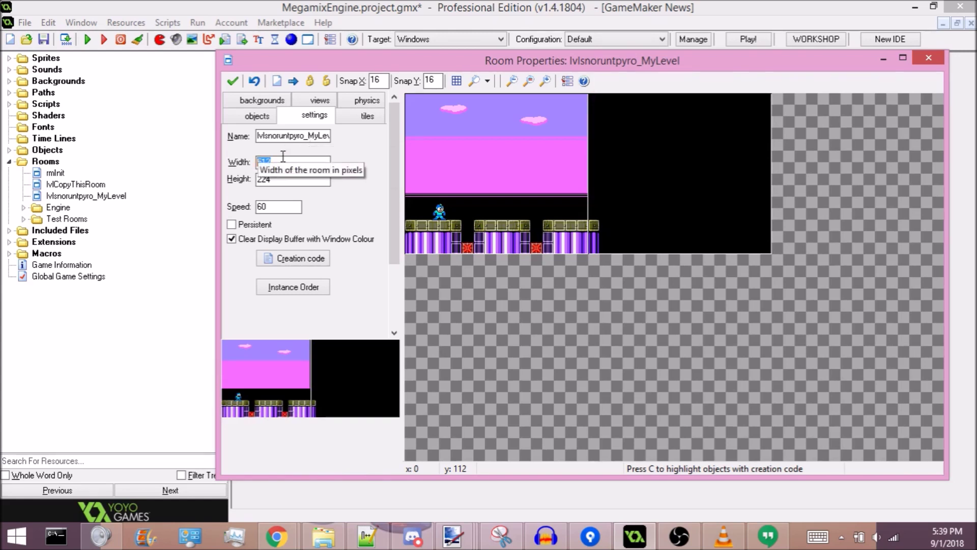
pyautogui.write('2560')
pyautogui.click(295, 179)
pyautogui.write('0')
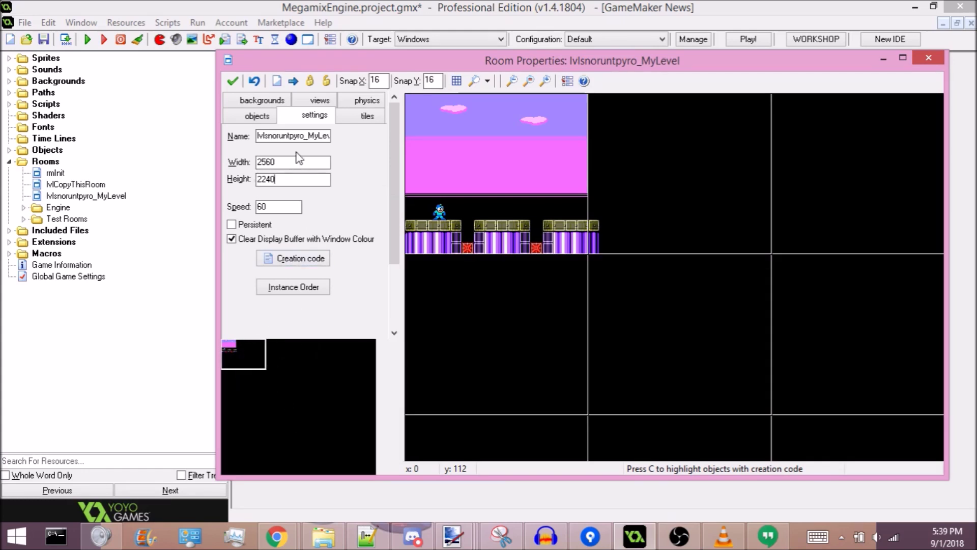
# - Extend the sky and clouds across the second screen and build two four-block floating platforms there with objSolid blocks
pyautogui.moveTo(237, 351); pyautogui.dragTo(240, 351)
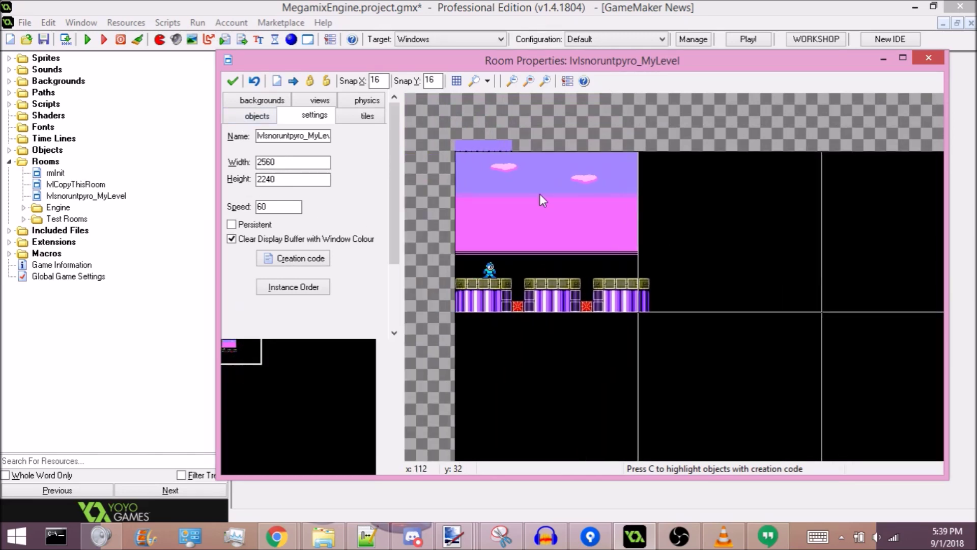
pyautogui.click(368, 115)
pyautogui.click(344, 171)
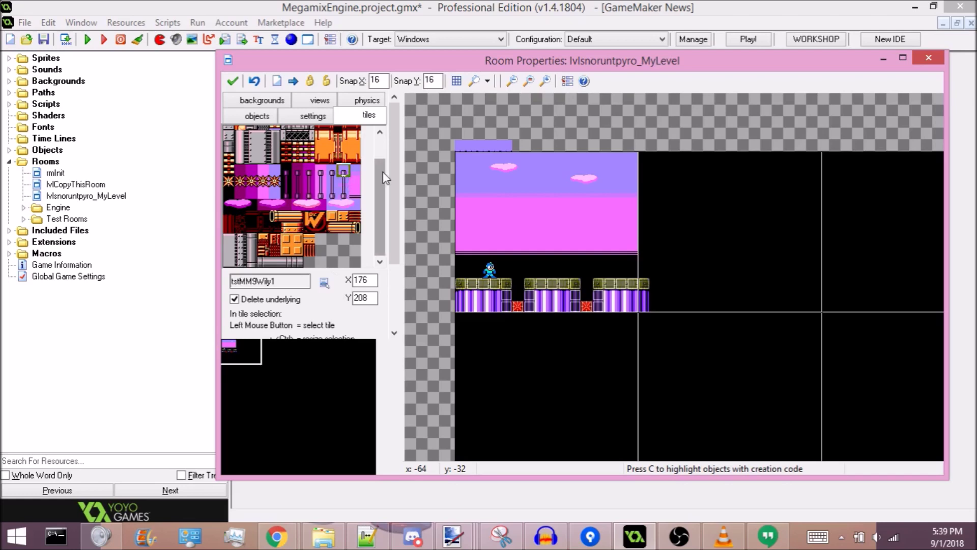
pyautogui.scroll(2, 377, 193)
pyautogui.click(229, 257)
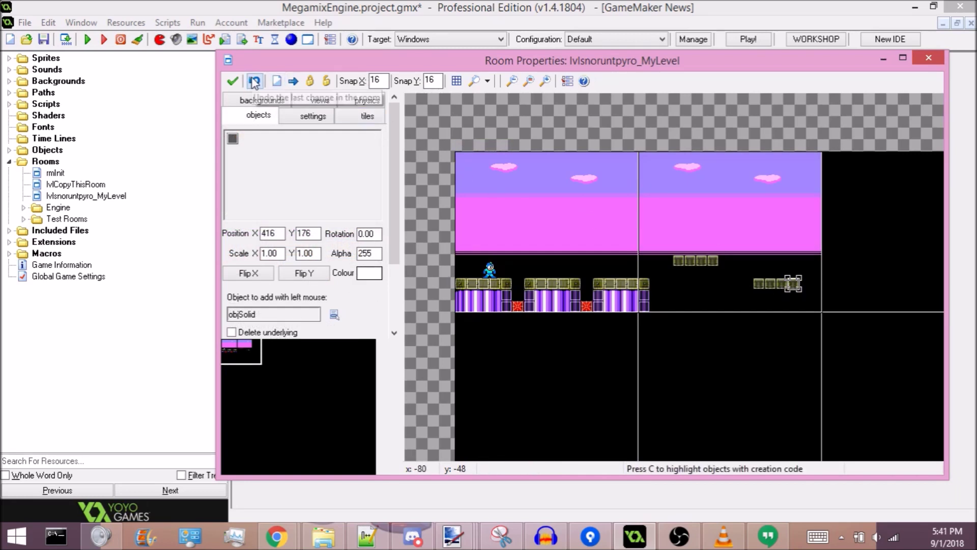
# - Try out and undo objSolid placements on the lower floating platform, and switch the room grid on and off
pyautogui.click(254, 81)
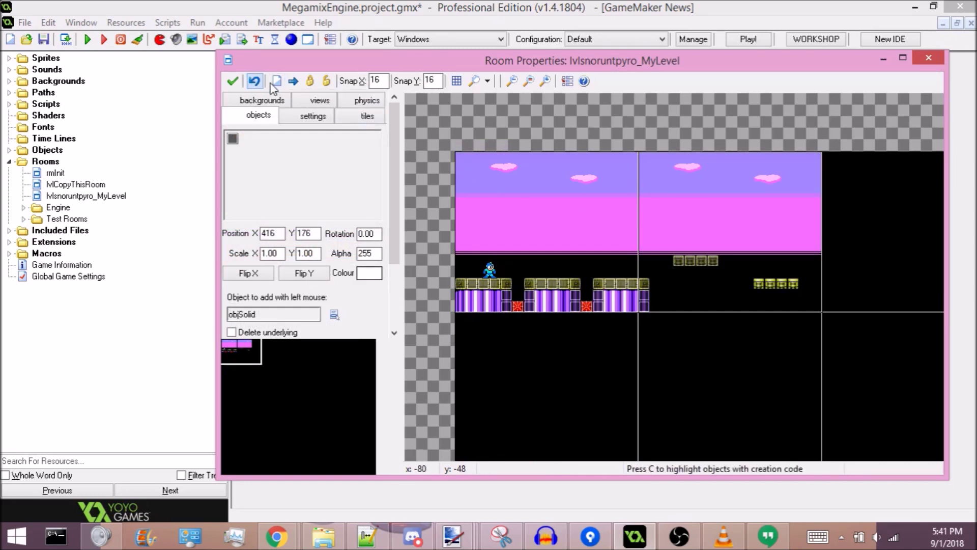
pyautogui.click(758, 284)
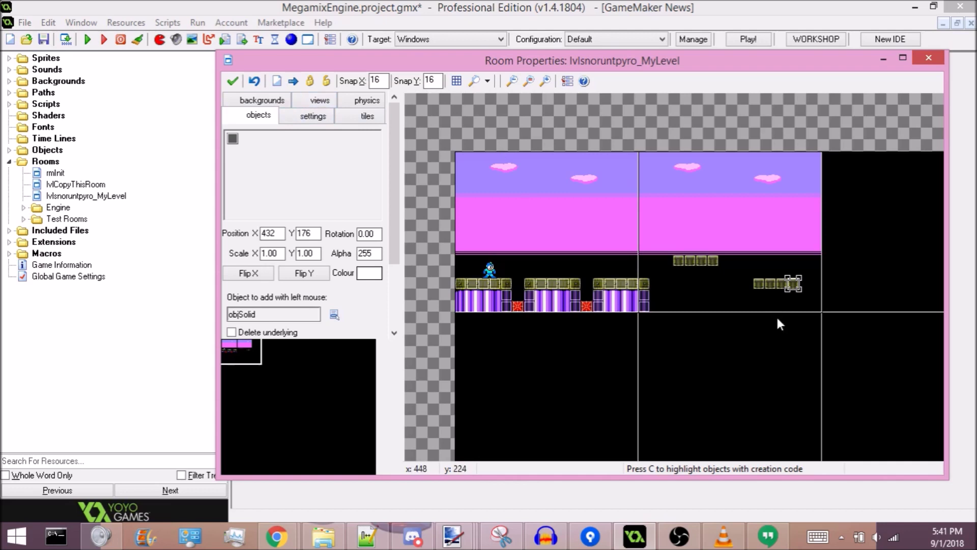
pyautogui.click(255, 81)
pyautogui.click(255, 81)
pyautogui.click(255, 82)
pyautogui.click(455, 82)
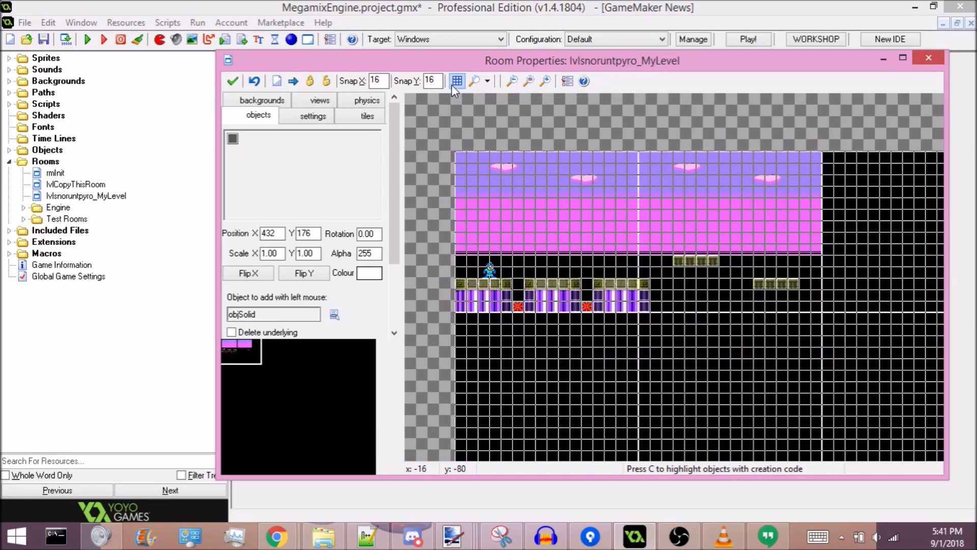
pyautogui.click(454, 85)
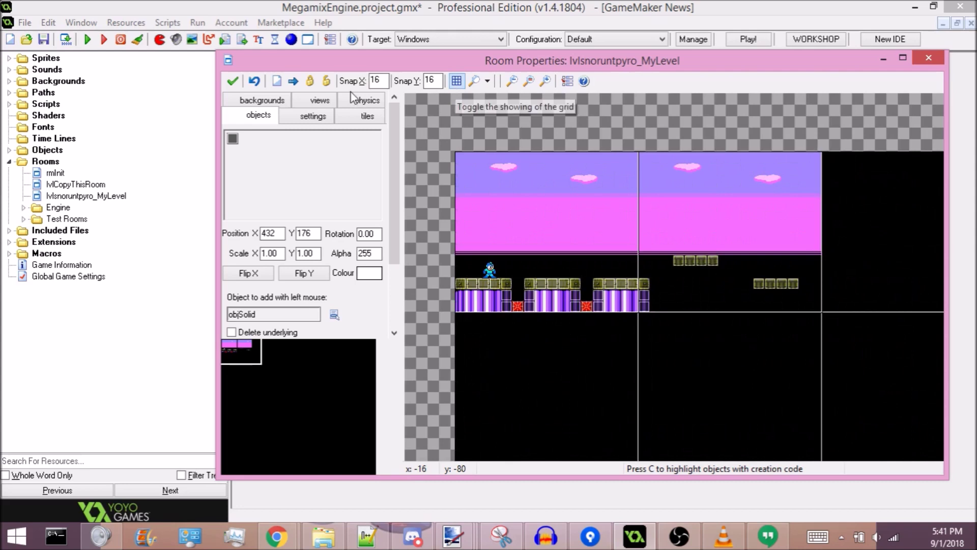
# - Try shifting all instances by 32 horizontally and 0 vertically, check them against the tiles, and undo the shift
pyautogui.click(292, 83)
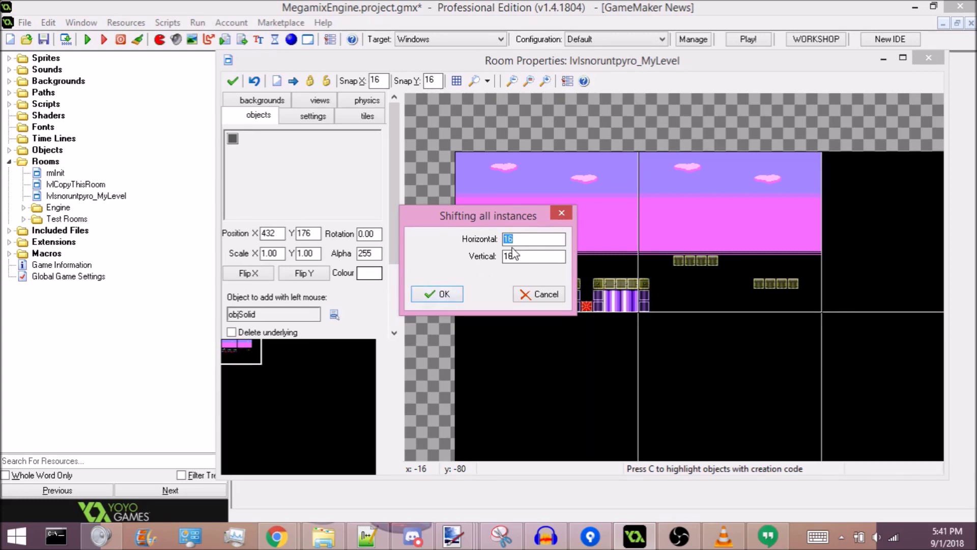
pyautogui.moveTo(463, 213); pyautogui.dragTo(725, 252)
pyautogui.press('Tab')
pyautogui.write('0')
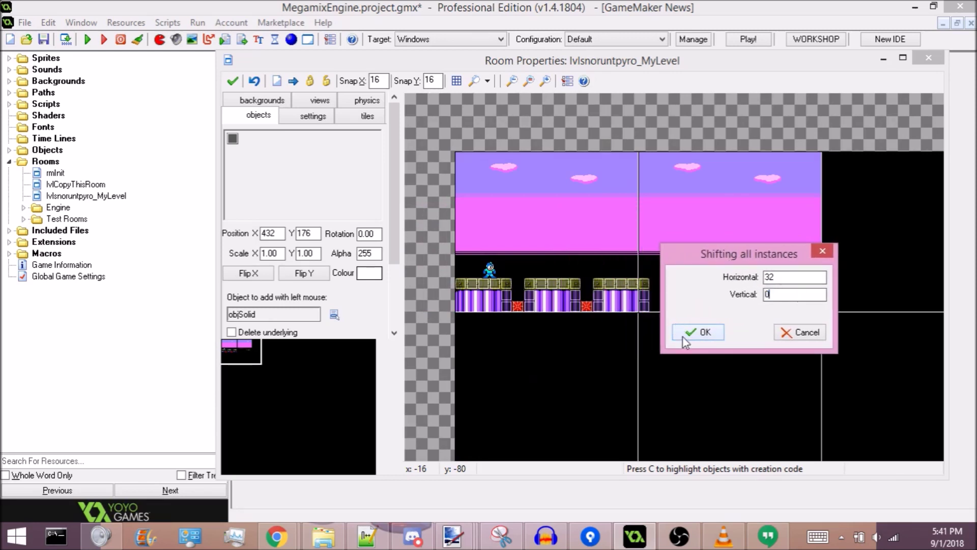
pyautogui.click(685, 333)
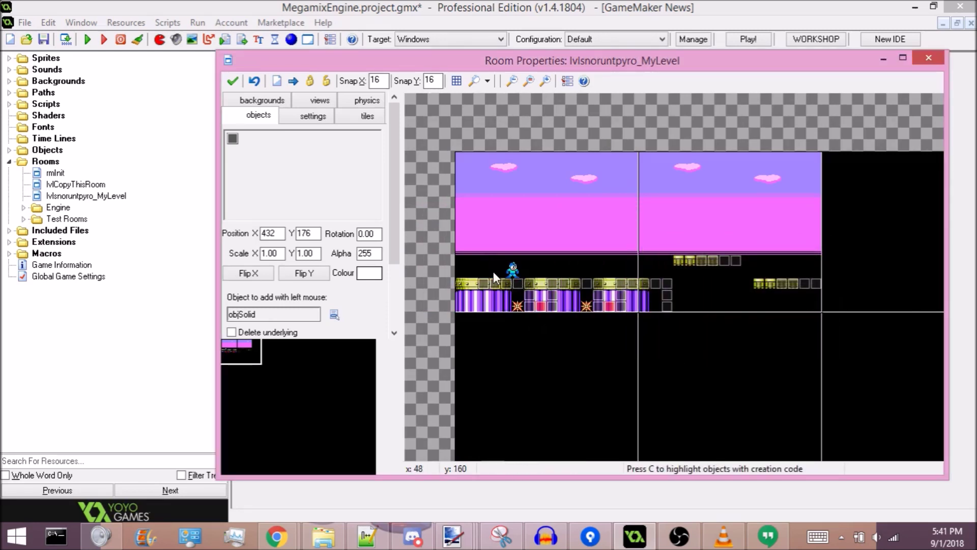
pyautogui.click(366, 118)
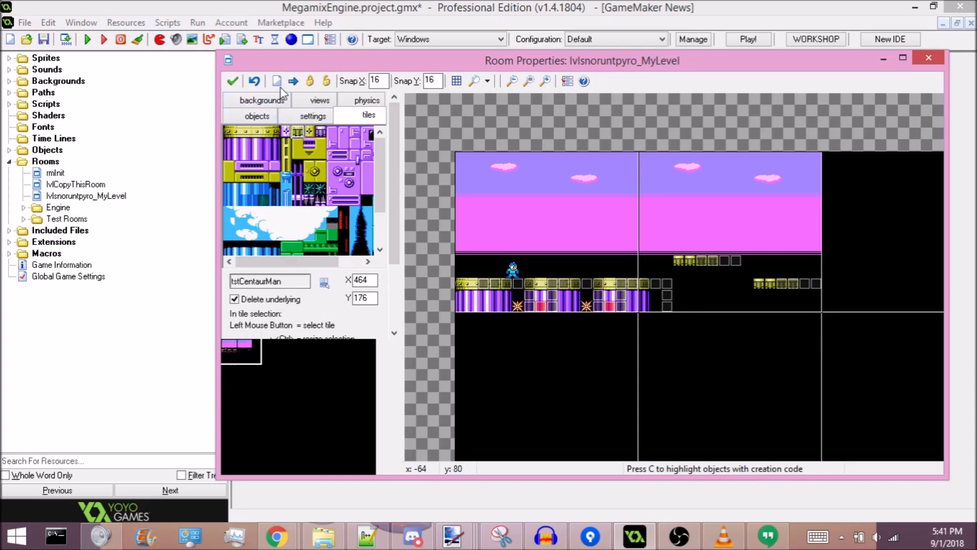
pyautogui.click(254, 80)
pyautogui.click(259, 117)
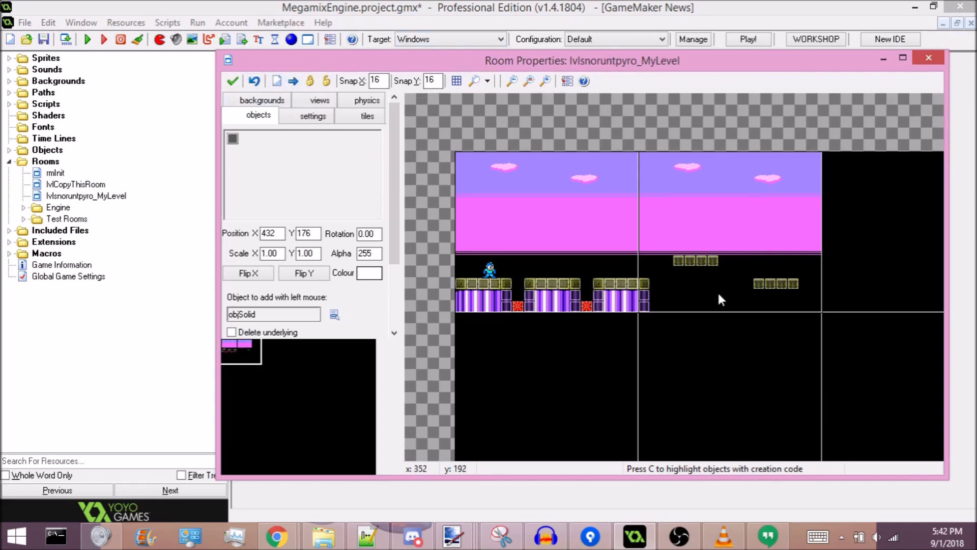
# - Confirm the room changes and run the game, moving Mega Man across the spike gaps to the floating platforms
pyautogui.click(233, 80)
pyautogui.click(87, 40)
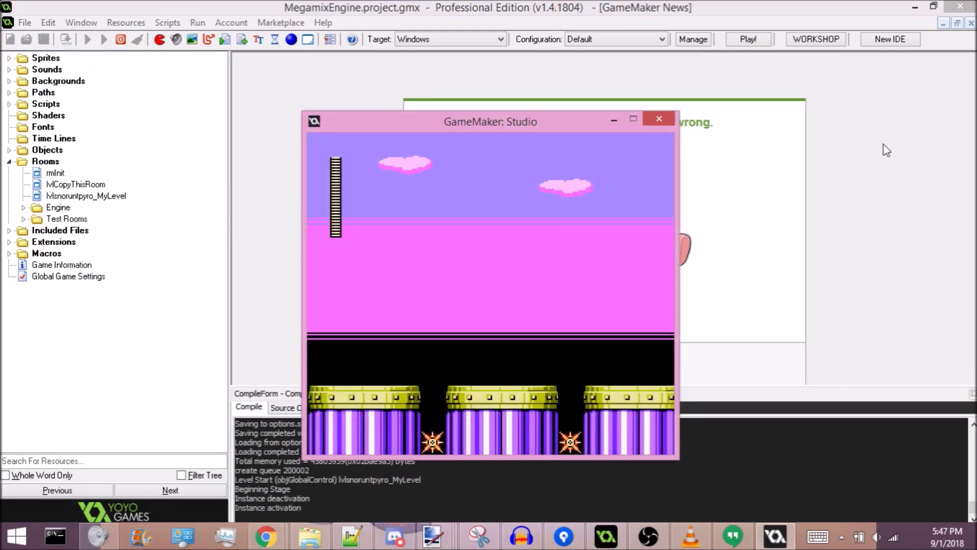
pyautogui.press('Right')
pyautogui.press('c')
pyautogui.press('z')
pyautogui.press('c')
pyautogui.press('z')
pyautogui.press('Left')
pyautogui.press('Right')
pyautogui.press('Right')
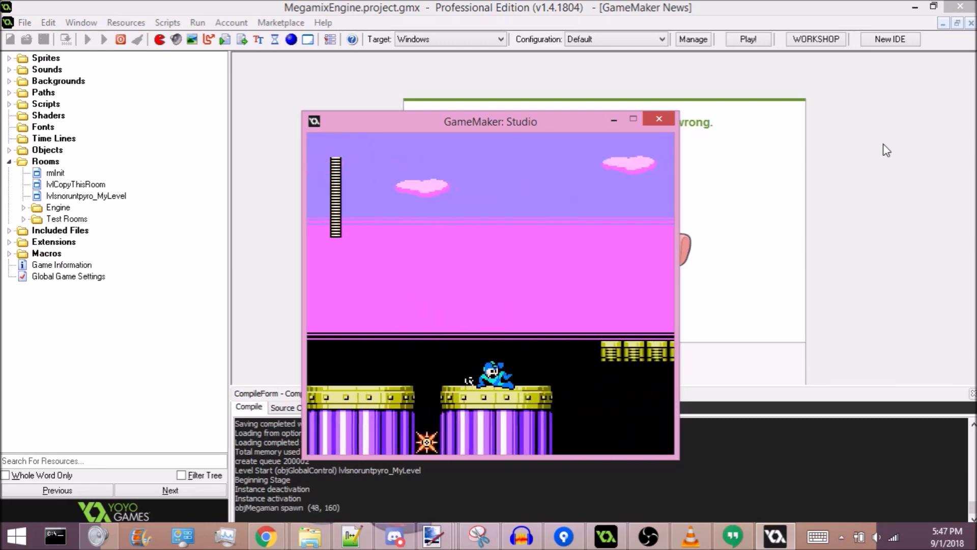
pyautogui.press('z')
# - Test jumping and shooting around the floating platforms on the second screen, and quit the game
pyautogui.press('Right')
pyautogui.press('z')
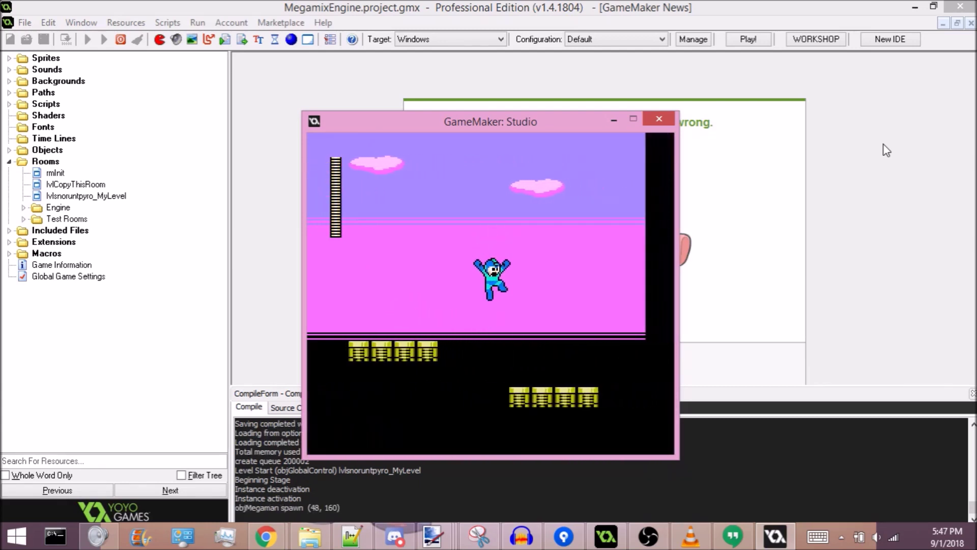
pyautogui.press('z')
pyautogui.press('x')
pyautogui.press('x')
pyautogui.press('x')
pyautogui.press('Right')
pyautogui.press('z')
pyautogui.press('x')
pyautogui.press('Left')
pyautogui.press('x')
pyautogui.press('x')
pyautogui.press('z')
pyautogui.press('x')
pyautogui.press('x')
pyautogui.press('x')
pyautogui.press('x')
pyautogui.press('x')
pyautogui.press('x')
pyautogui.press('x')
pyautogui.press('x')
pyautogui.press('z')
pyautogui.press('Right')
pyautogui.press('Escape')
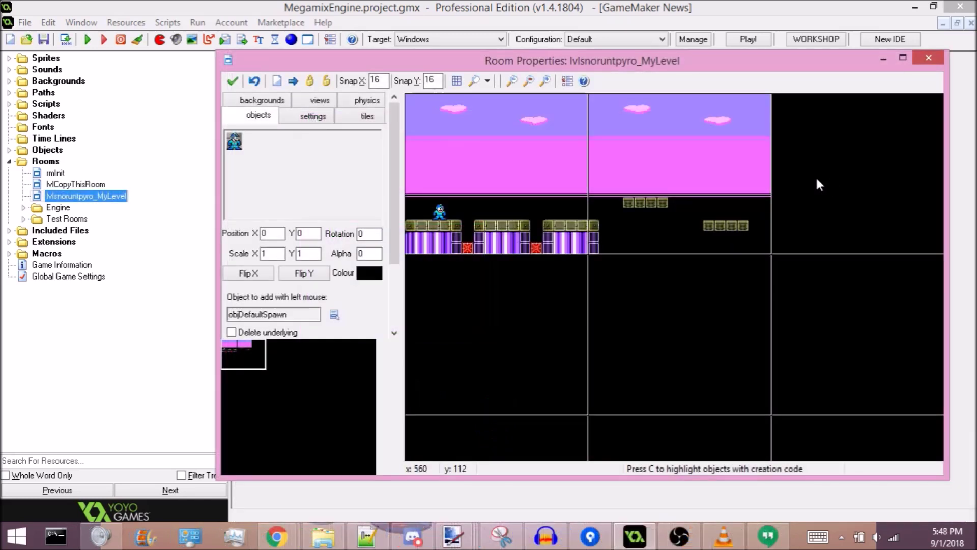
# - Choose objStopScrollingHorizontal from the Sections objects, try it out in the room's empty area, and delete it
pyautogui.click(247, 154)
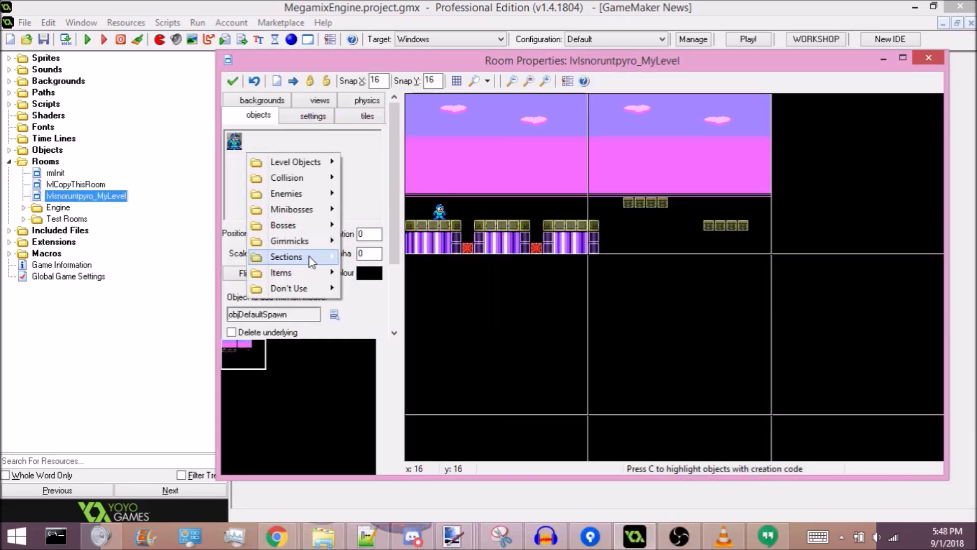
pyautogui.moveTo(310, 258)
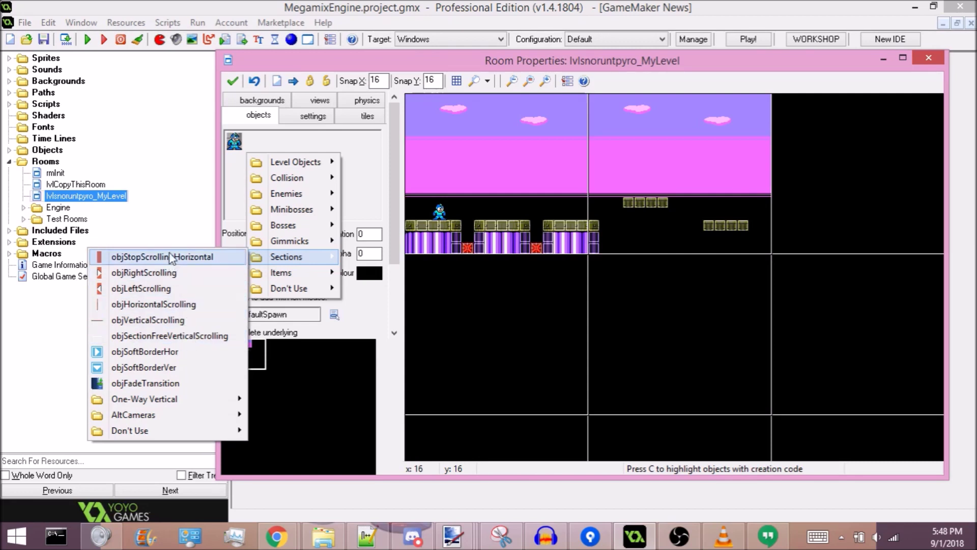
pyautogui.click(143, 260)
pyautogui.click(766, 291)
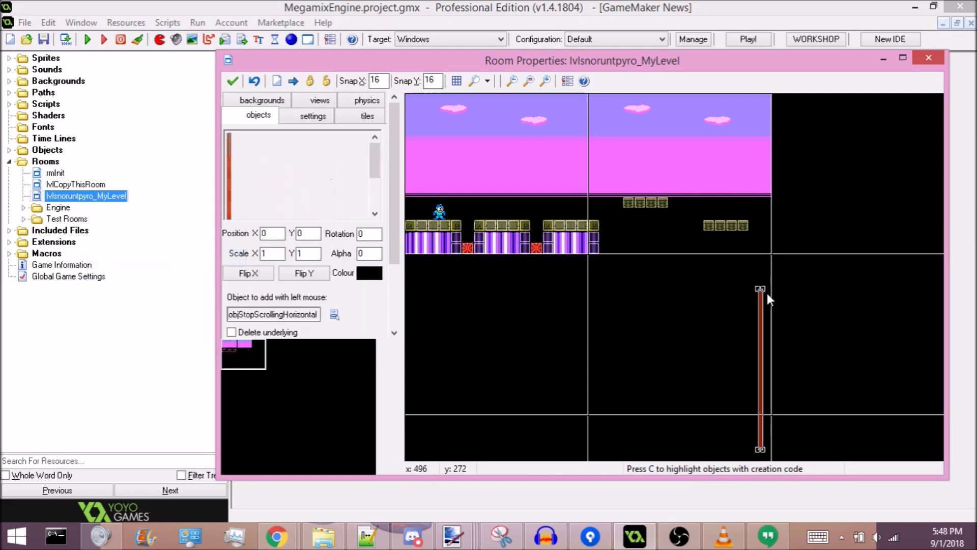
pyautogui.moveTo(765, 291); pyautogui.dragTo(817, 127)
pyautogui.rightClick(817, 127)
# - Try an objRightScrolling from the Sections objects at X 512, Y 0, on the border between the second and third screens
pyautogui.click(266, 169)
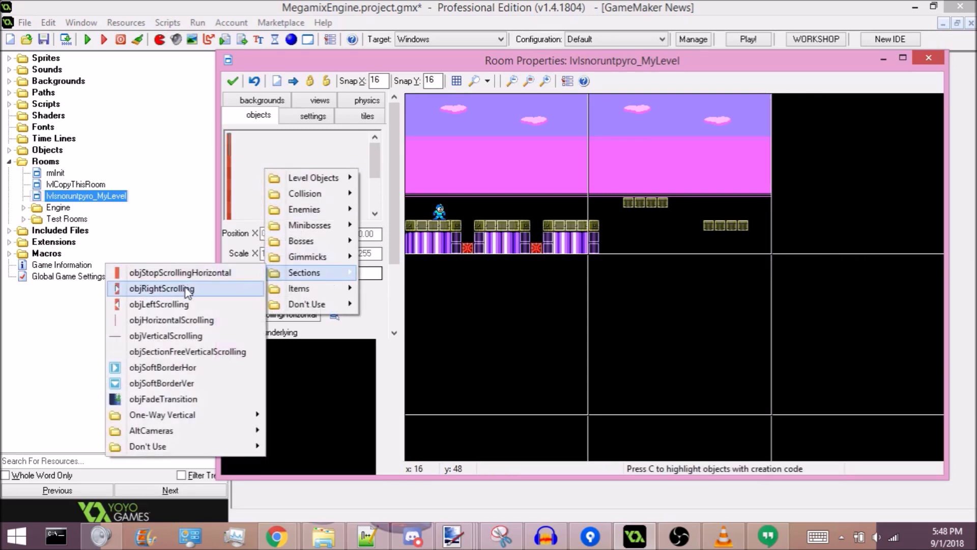
pyautogui.click(163, 288)
pyautogui.moveTo(797, 136); pyautogui.dragTo(774, 99)
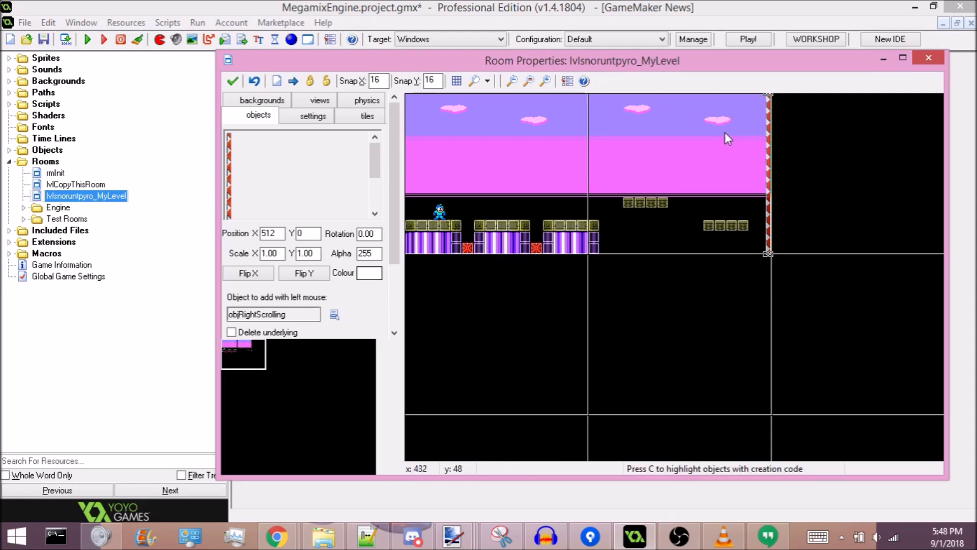
# - Try out objHorizontalScrolling beyond the second screen at X 560, Y 16, and delete it
pyautogui.click(295, 167)
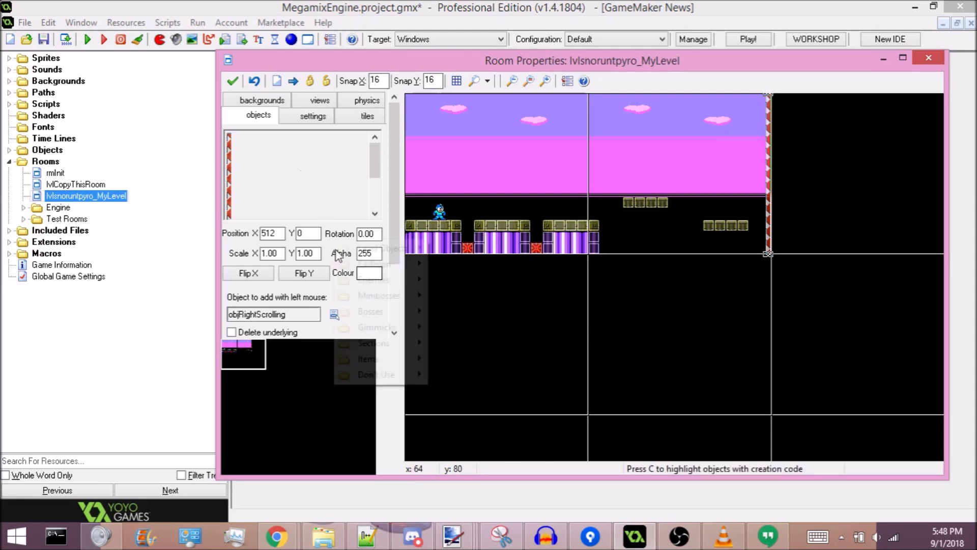
pyautogui.moveTo(379, 346)
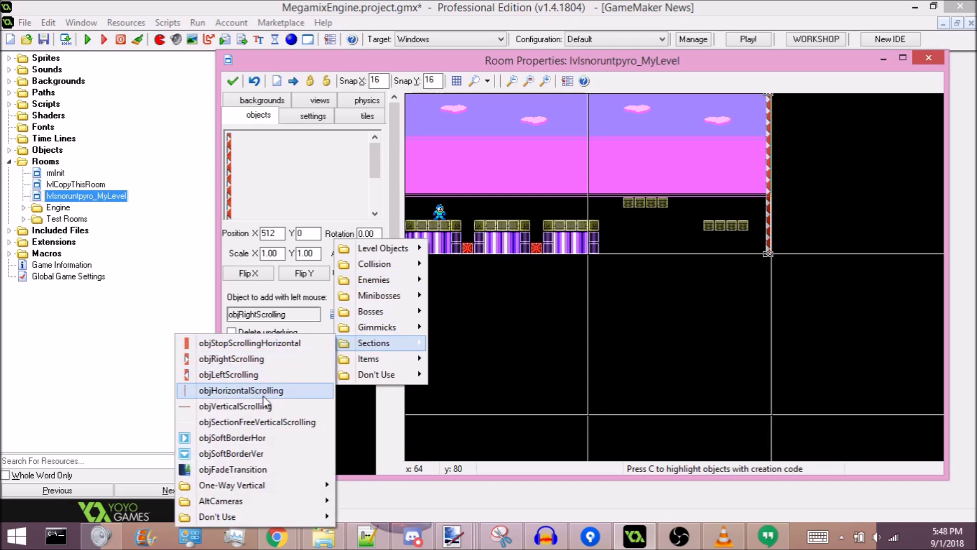
pyautogui.click(244, 390)
pyautogui.click(784, 101)
pyautogui.moveTo(775, 100); pyautogui.dragTo(814, 104)
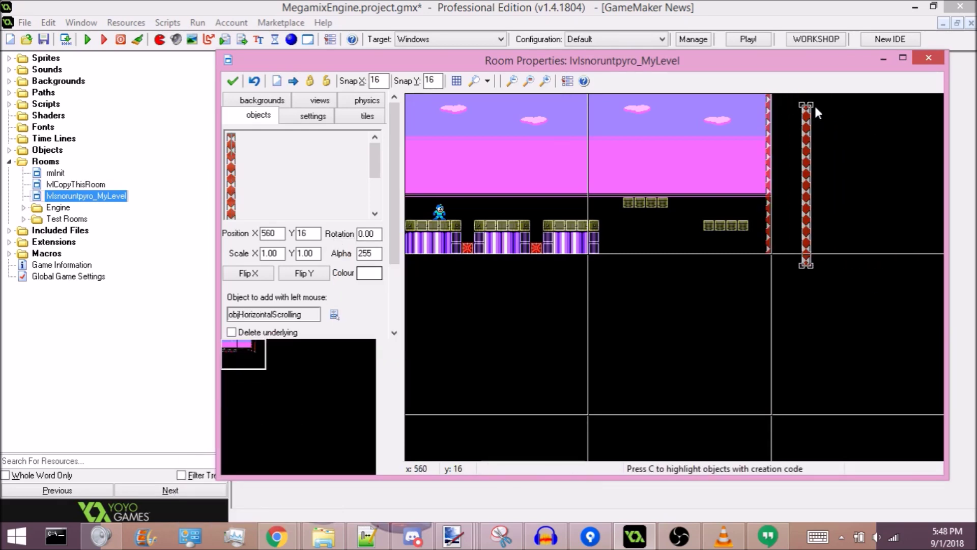
pyautogui.rightClick(807, 137)
# - Try an objLeftScrolling at the end of the second screen and delete the scrolling objects placed on that border
pyautogui.click(283, 182)
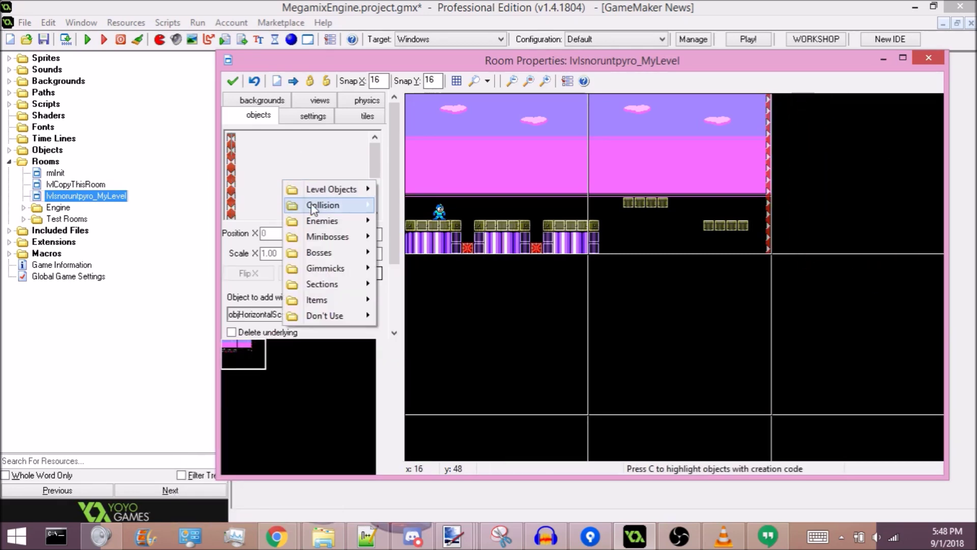
pyautogui.moveTo(339, 284)
pyautogui.click(230, 319)
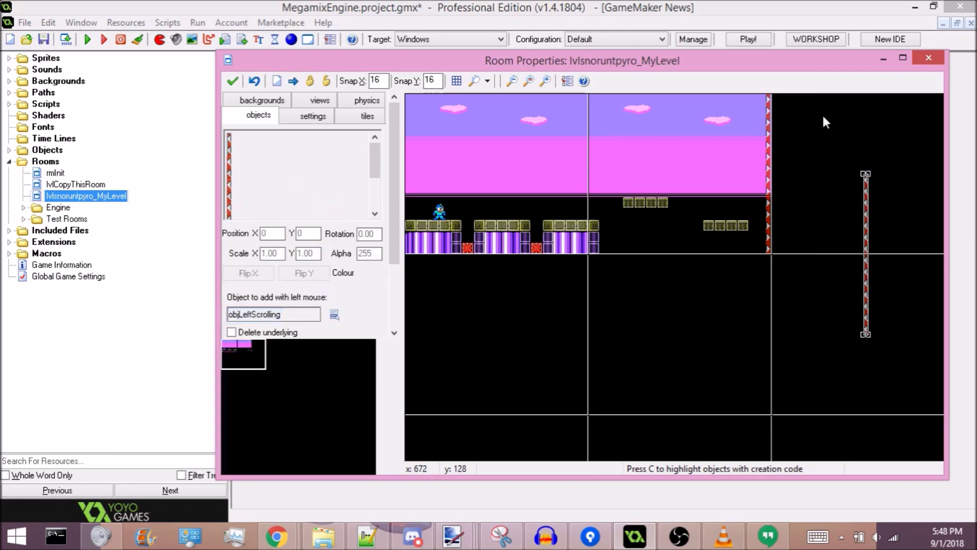
pyautogui.moveTo(869, 170); pyautogui.dragTo(778, 96)
pyautogui.rightClick(777, 124)
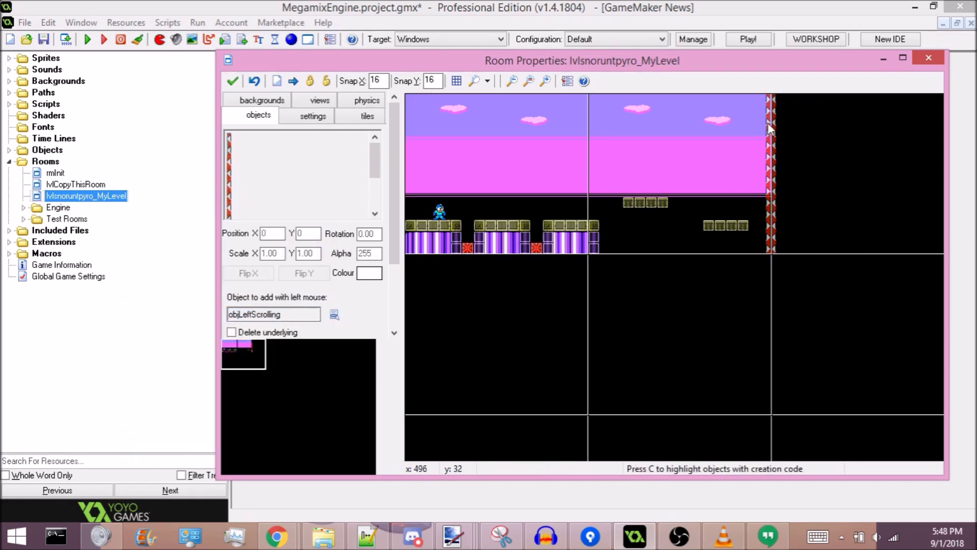
# - Place an objHorizontalScrolling from the Sections objects at X 512, Y 0, on the border after the second screen
pyautogui.click(282, 167)
pyautogui.moveTo(336, 266)
pyautogui.click(219, 313)
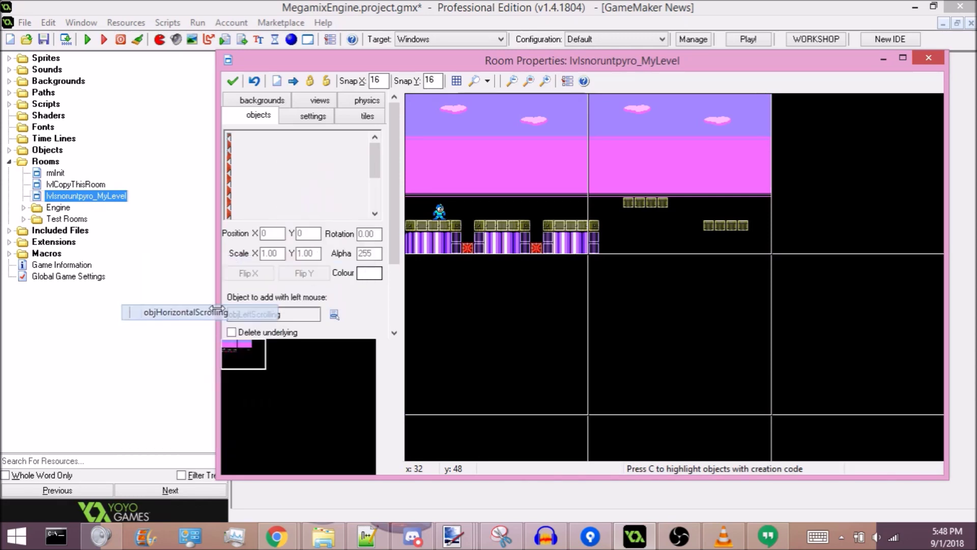
pyautogui.moveTo(826, 124); pyautogui.dragTo(773, 112)
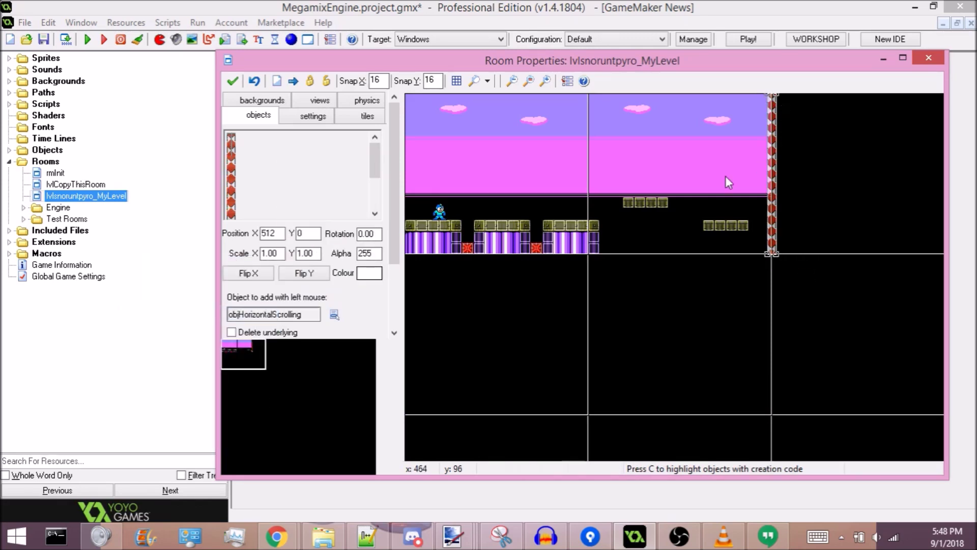
# - Build the third screen with the tstMM9Wily3 tileset, laying a stone floor, pillars and ceiling over a dark purple background
pyautogui.click(367, 115)
pyautogui.click(324, 281)
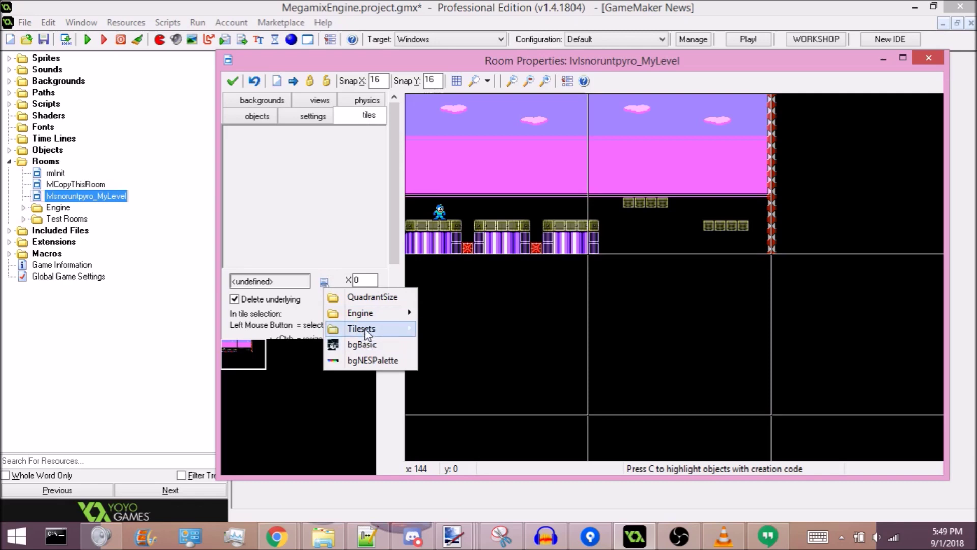
pyautogui.moveTo(367, 331)
pyautogui.moveTo(269, 410)
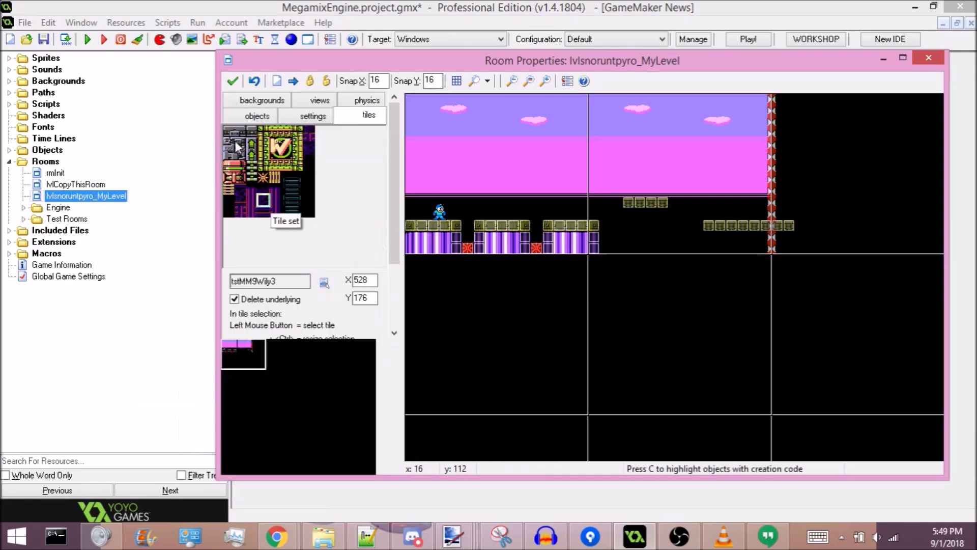
pyautogui.click(599, 343)
pyautogui.click(649, 355)
pyautogui.click(582, 246)
pyautogui.click(737, 218)
pyautogui.click(263, 189)
pyautogui.moveTo(536, 275)
pyautogui.keyDown('shift'); pyautogui.mouseDown()
pyautogui.moveTo(747, 240)
pyautogui.moveTo(740, 356)
pyautogui.moveTo(609, 277)
pyautogui.moveTo(739, 294)
pyautogui.moveTo(731, 316)
pyautogui.mouseUp(); pyautogui.keyUp('shift')
pyautogui.click(263, 200)
# - Select the entire tstMM9Wily3 tileset and place a copy of it in the empty area below the third screen
pyautogui.keyDown('ctrl'); pyautogui.moveTo(231, 134); pyautogui.dragTo(308, 209); pyautogui.keyUp('ctrl')
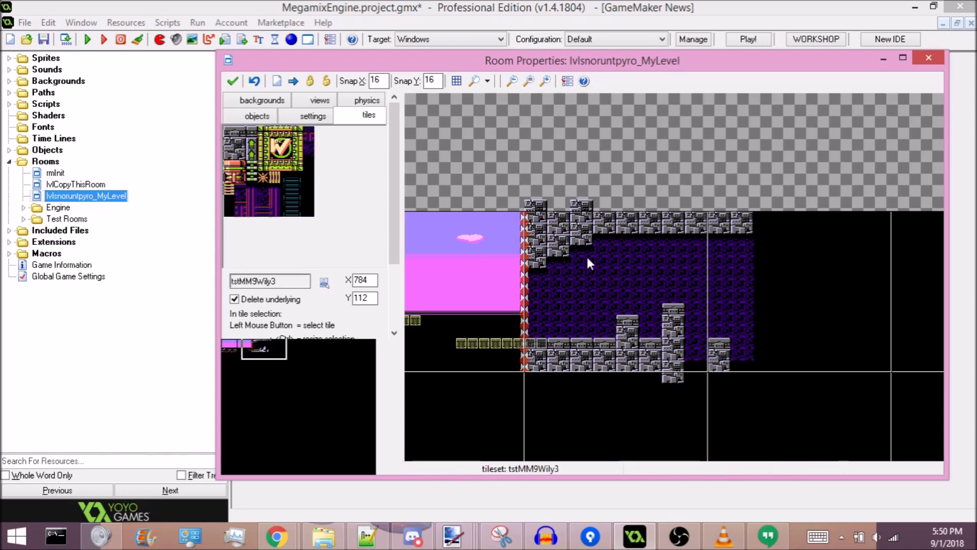
pyautogui.click(270, 351)
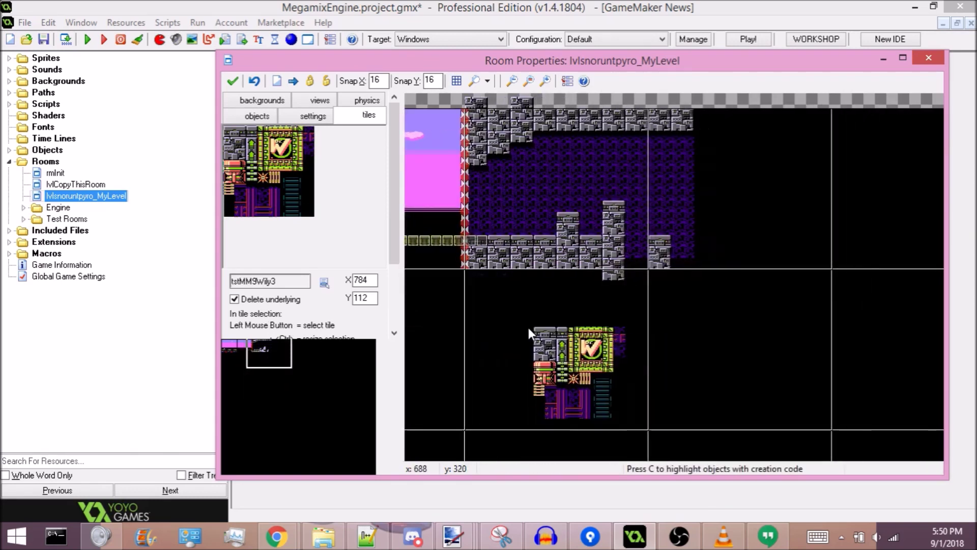
pyautogui.click(490, 301)
# - Place an objObjectSetter from the Collision objects at X 544, Y 256, on the first stone tile of the tileset copy
pyautogui.click(257, 116)
pyautogui.click(286, 165)
pyautogui.moveTo(310, 190)
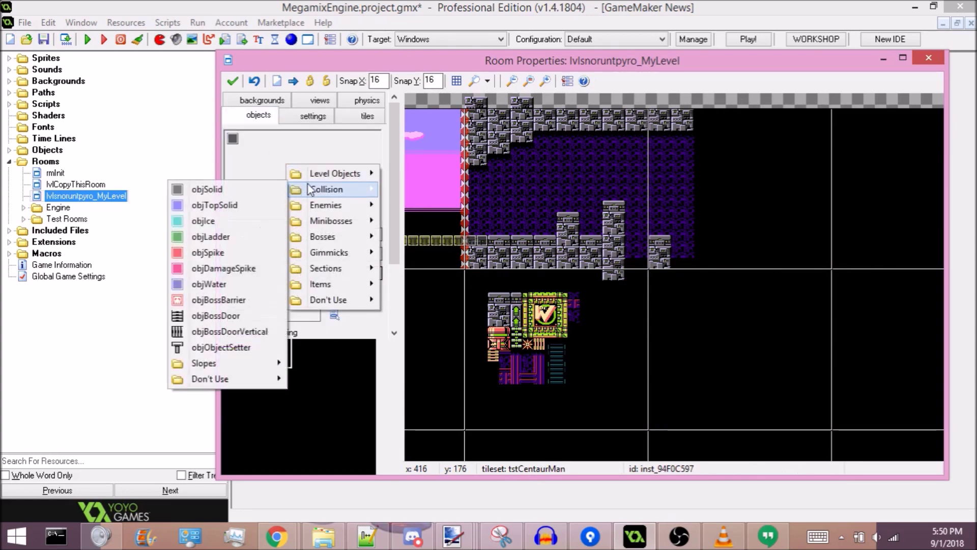
pyautogui.click(226, 347)
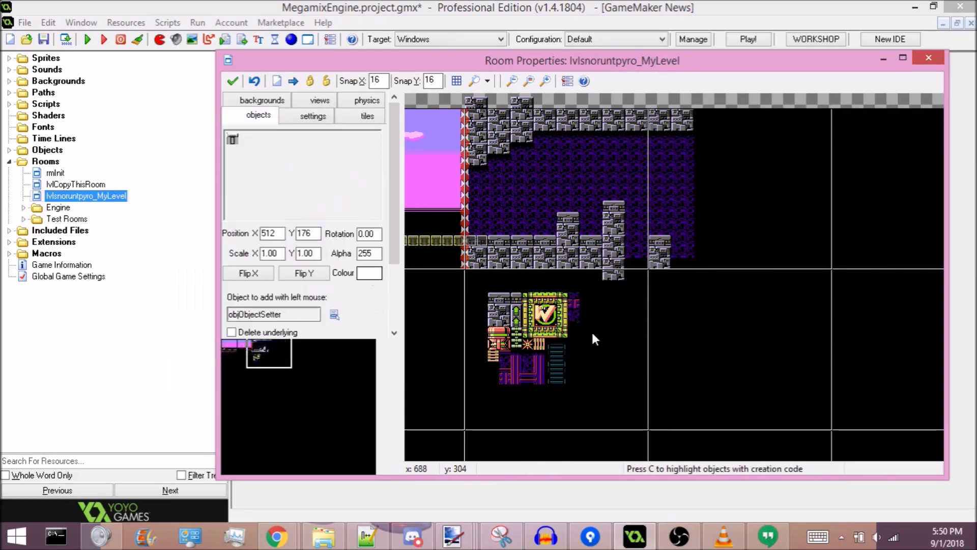
pyautogui.moveTo(592, 330); pyautogui.dragTo(492, 296)
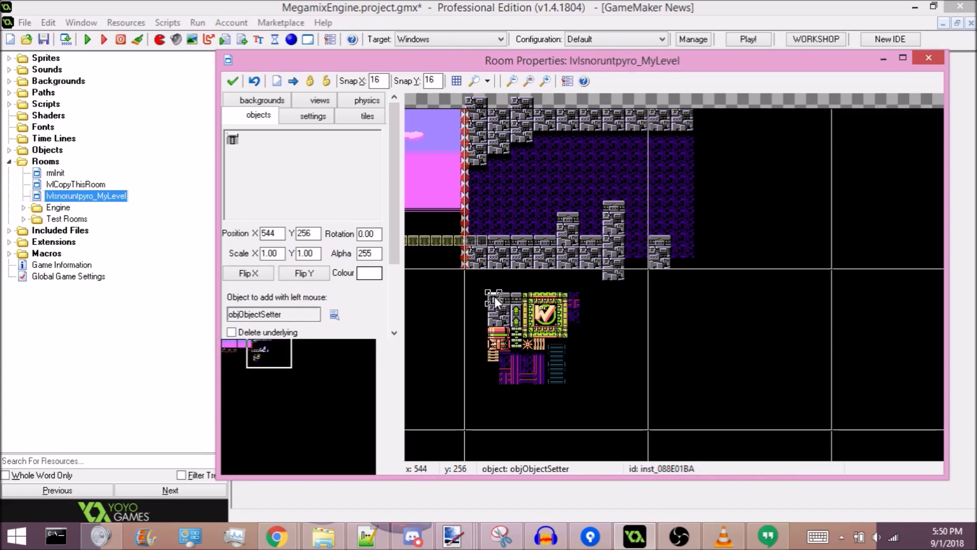
# - Cover the stone, arrow and red block tiles of the tileset copy with objSolid, starting at X 544, Y 256
pyautogui.click(268, 175)
pyautogui.moveTo(285, 195)
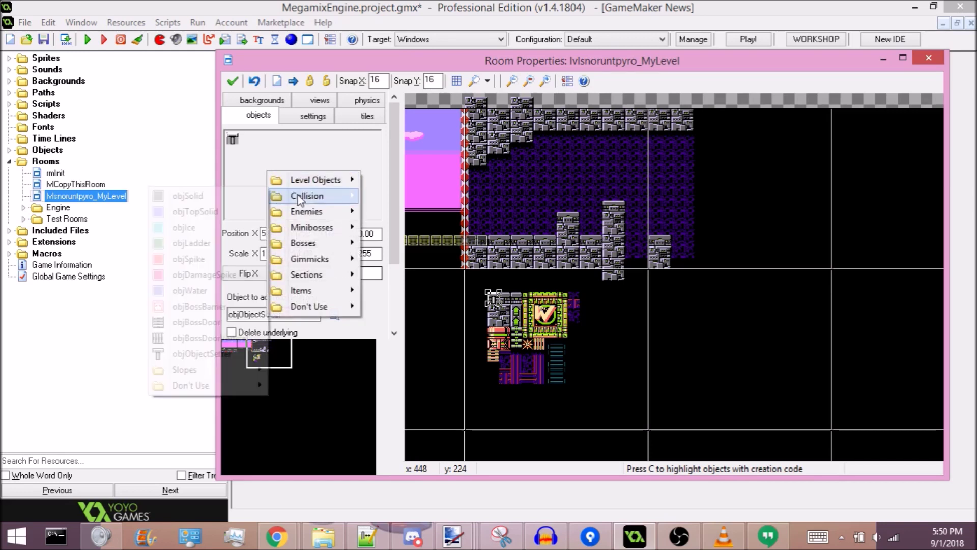
pyautogui.click(198, 202)
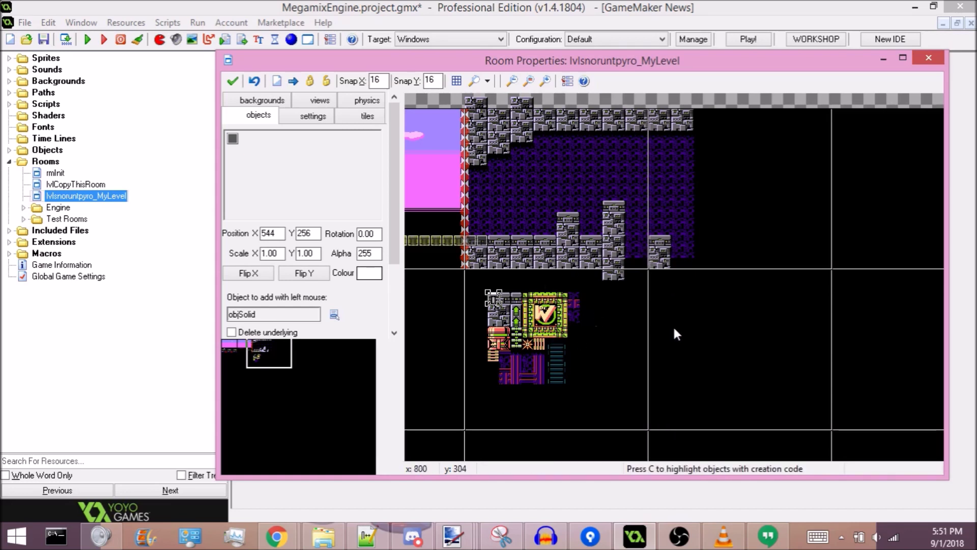
pyautogui.moveTo(481, 240); pyautogui.dragTo(475, 240, button='right')
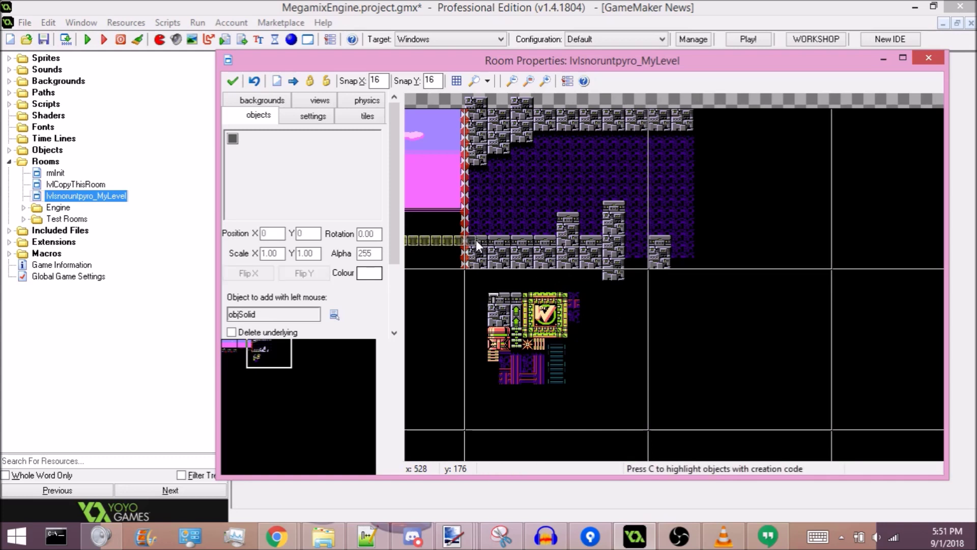
pyautogui.click(655, 322)
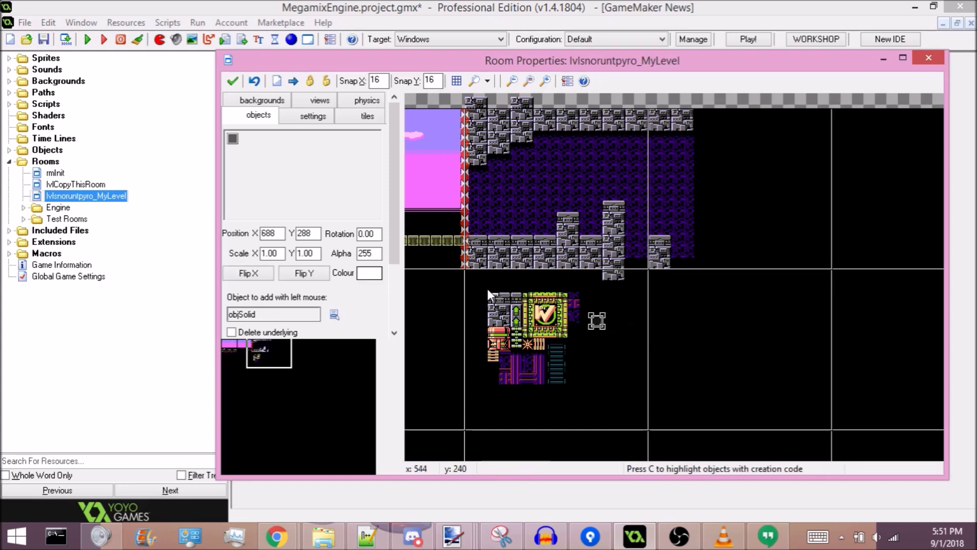
pyautogui.moveTo(493, 297)
pyautogui.mouseDown()
pyautogui.moveTo(481, 285)
pyautogui.moveTo(496, 300)
pyautogui.mouseUp()
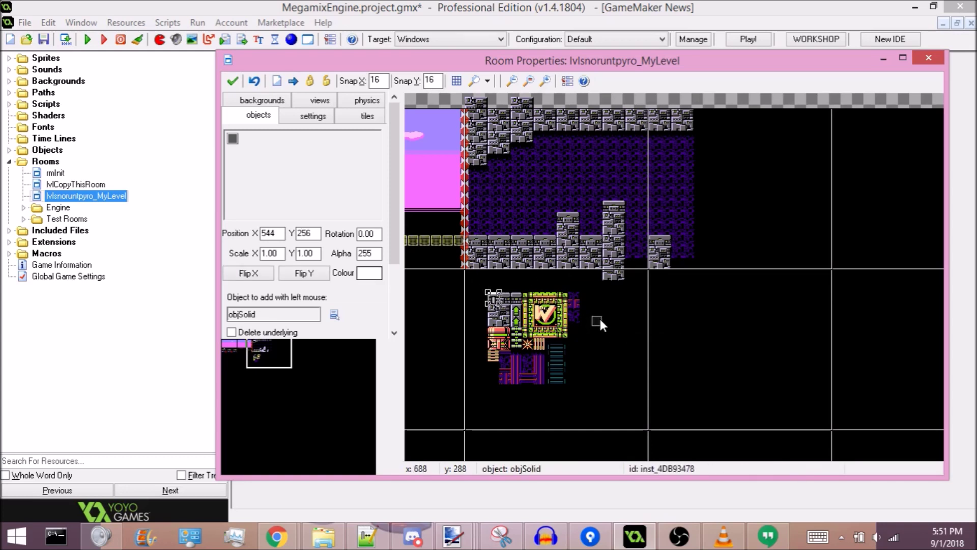
pyautogui.moveTo(598, 317); pyautogui.dragTo(492, 304)
pyautogui.moveTo(567, 306); pyautogui.dragTo(506, 341)
pyautogui.click(517, 320)
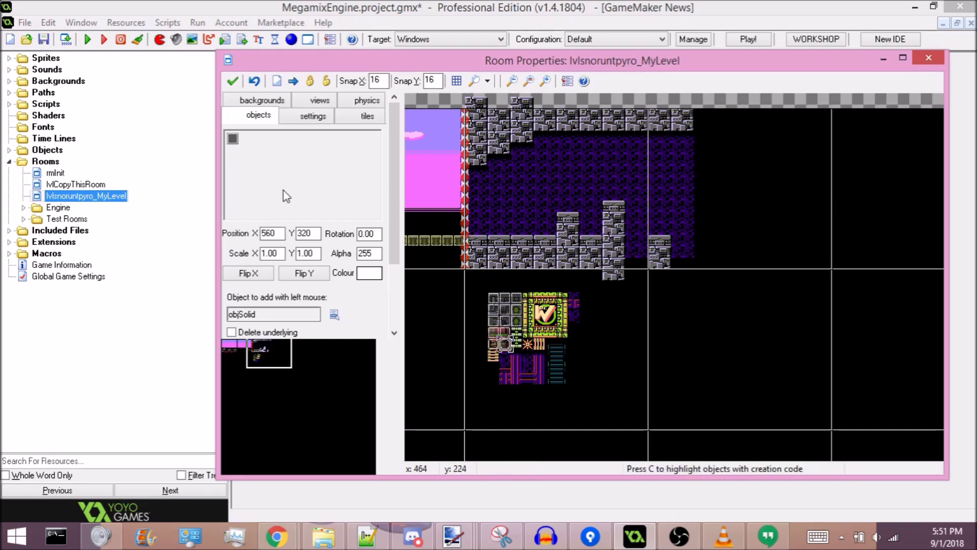
# - Add an objLadder at X 576, Y 320 and an objSpike at X 592, Y 320 on the tileset copy
pyautogui.click(303, 220)
pyautogui.moveTo(346, 246)
pyautogui.click(264, 276)
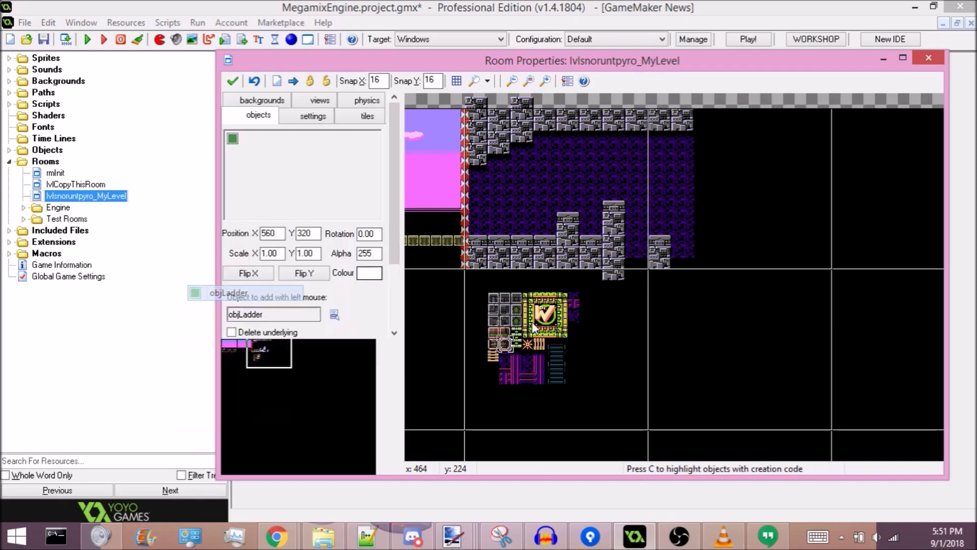
pyautogui.click(308, 186)
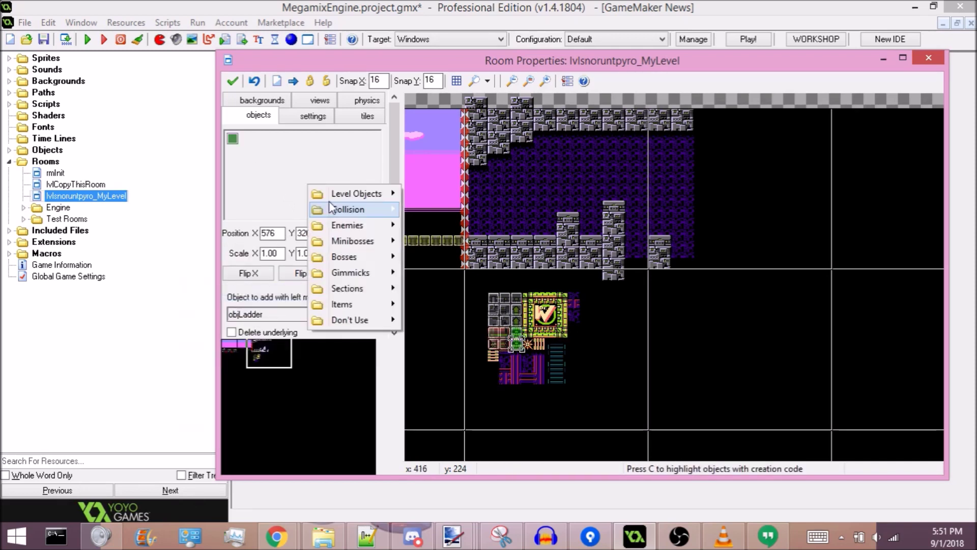
pyautogui.moveTo(332, 209)
pyautogui.click(237, 273)
pyautogui.click(529, 344)
# - Place an objBossDoor at X 544, Y 336 and an objBossDoorVertical on the shutter tile beside the spike
pyautogui.click(328, 186)
pyautogui.moveTo(392, 235)
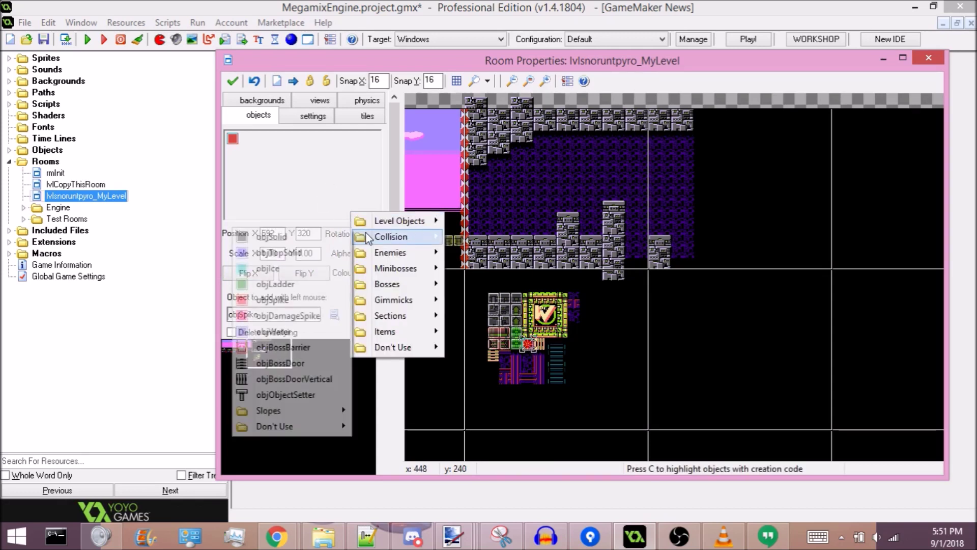
pyautogui.click(277, 362)
pyautogui.click(509, 358)
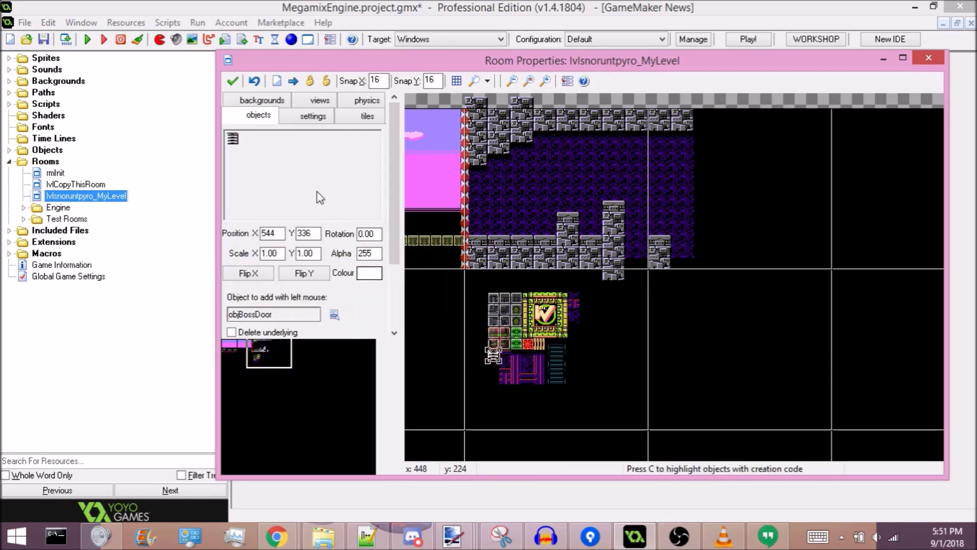
pyautogui.click(356, 220)
pyautogui.moveTo(383, 249)
pyautogui.click(288, 386)
pyautogui.click(540, 344)
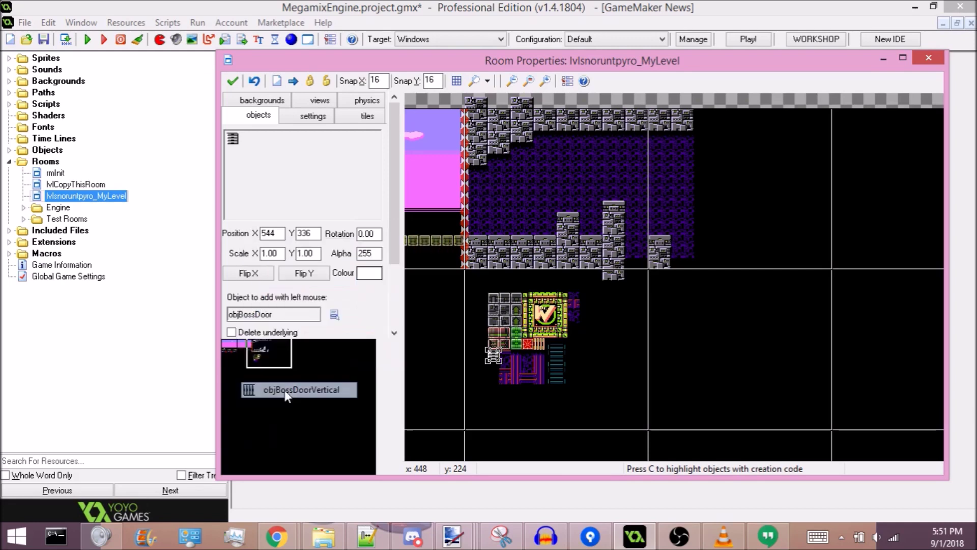
# - Cover the large yellow emblem block of the tileset copy with objSolid
pyautogui.click(288, 185)
pyautogui.moveTo(327, 213)
pyautogui.click(279, 221)
pyautogui.moveTo(531, 300)
pyautogui.keyDown('shift'); pyautogui.mouseDown()
pyautogui.moveTo(562, 313)
pyautogui.moveTo(550, 331)
pyautogui.moveTo(531, 323)
pyautogui.moveTo(551, 314)
pyautogui.moveTo(560, 332)
pyautogui.mouseUp(); pyautogui.keyUp('shift')
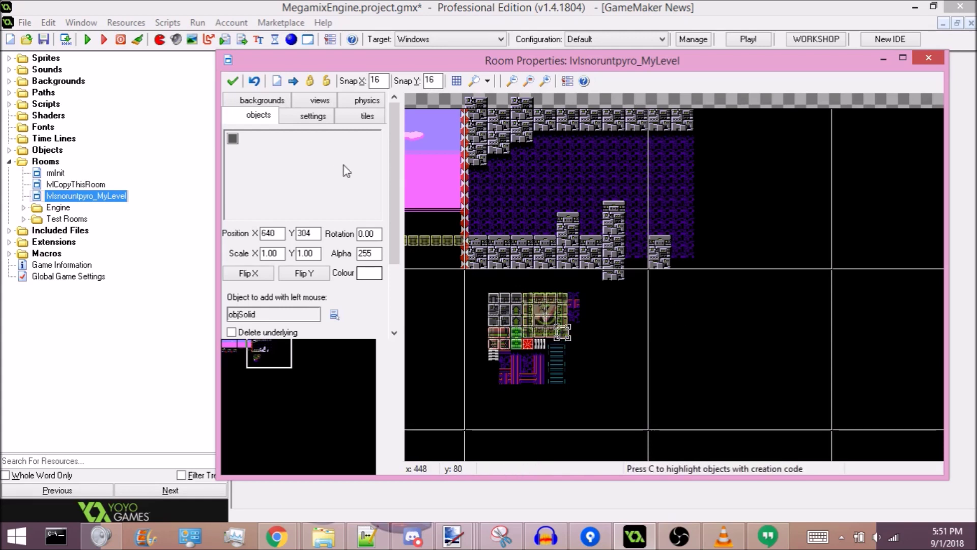
pyautogui.click(366, 117)
pyautogui.click(254, 118)
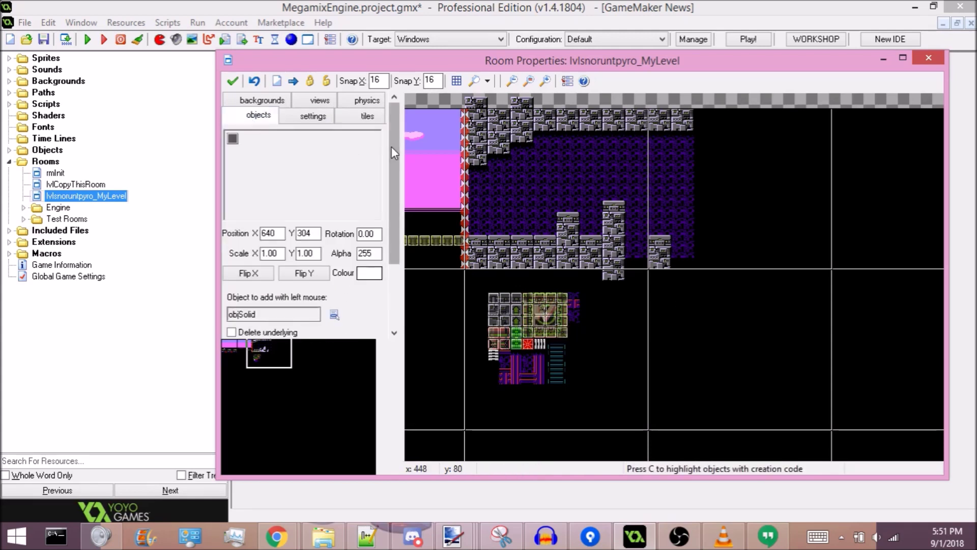
# - Place an objVerticalScrolling from the Sections objects at X 768, Y 224, along the lower border of the fourth screen
pyautogui.click(260, 159)
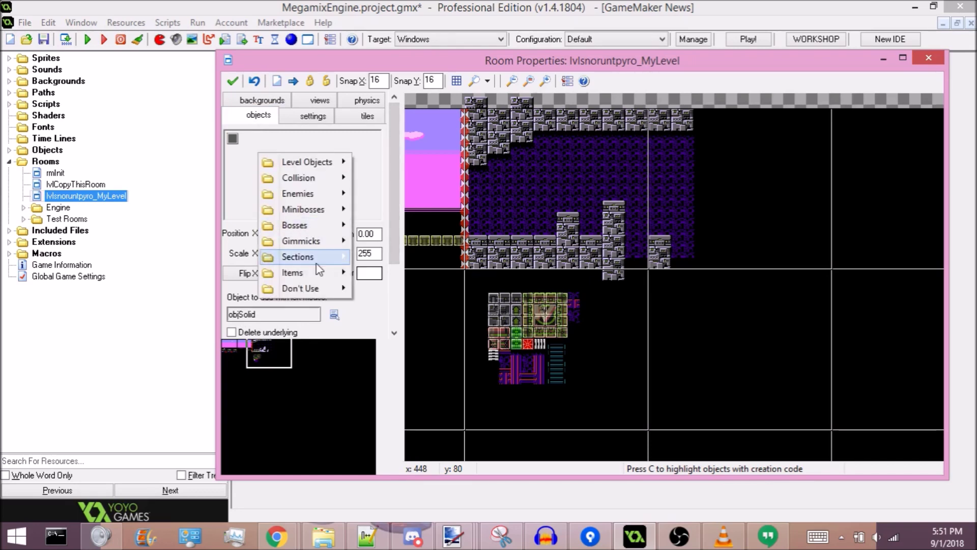
pyautogui.moveTo(298, 257)
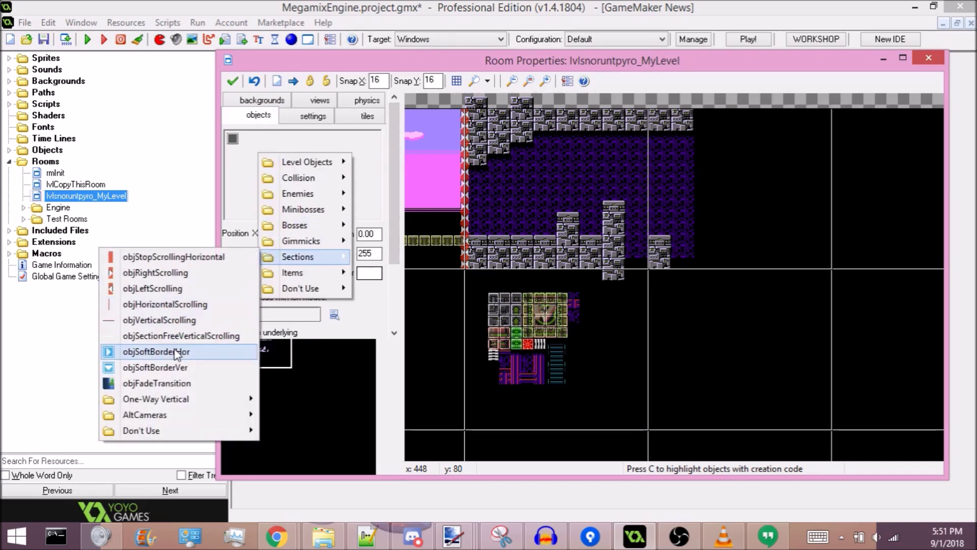
pyautogui.click(180, 322)
pyautogui.click(654, 274)
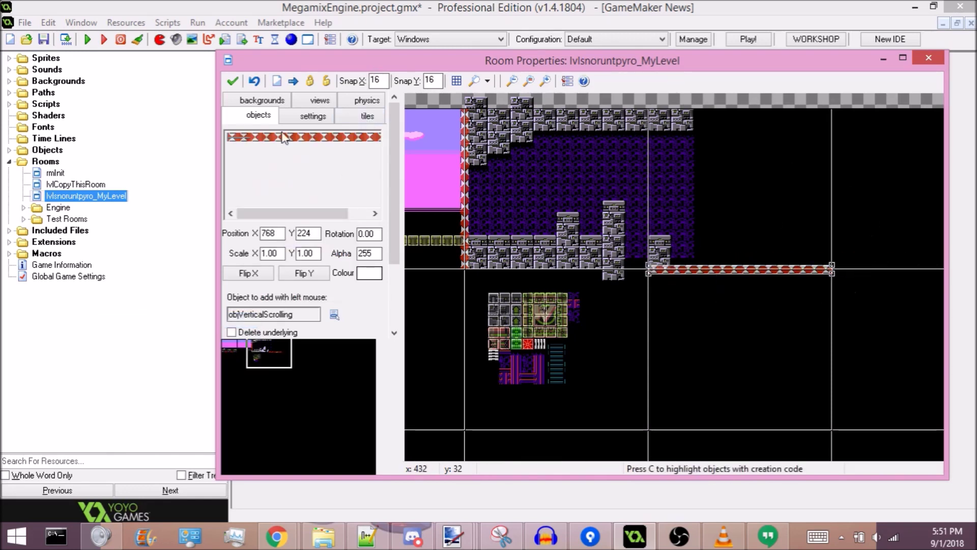
# - Place an objStopScrollingHorizontal from the Sections objects at X 1024, Y 0, closing the far side of the fourth screen
pyautogui.click(363, 189)
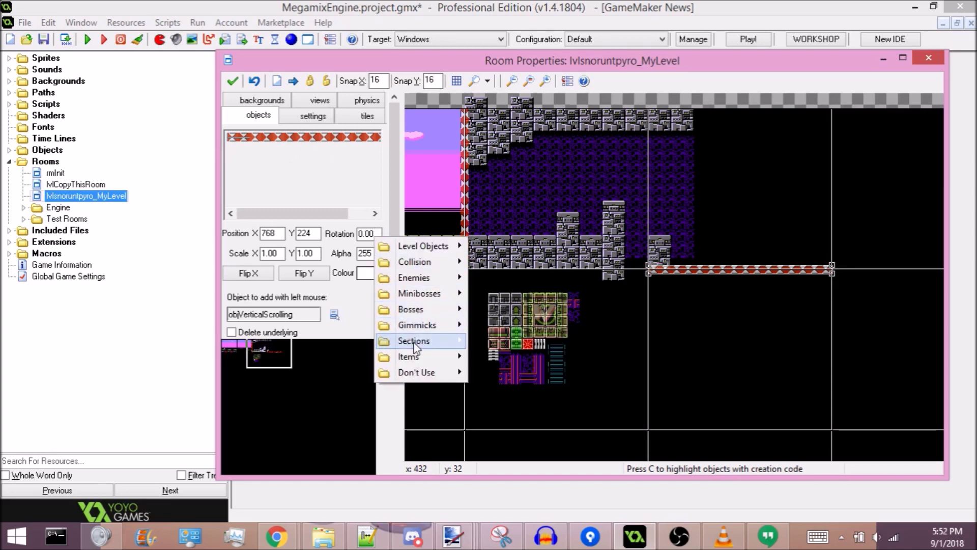
pyautogui.moveTo(416, 348)
pyautogui.click(285, 279)
pyautogui.click(837, 116)
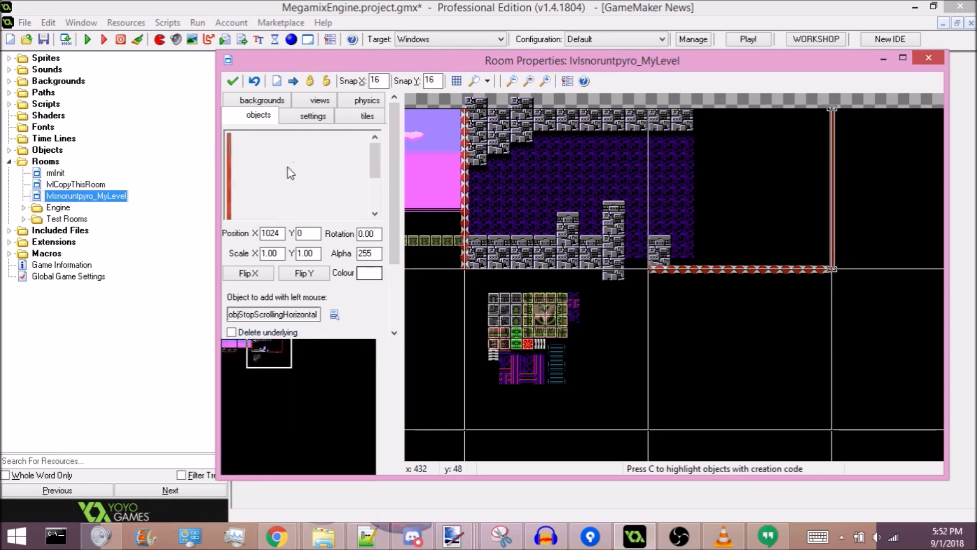
# - Place objStopScrollingHorizontal objects at X 768, Y 224 and X 1024, Y 224, closing both sides of the screen below
pyautogui.click(278, 148)
pyautogui.click(652, 272)
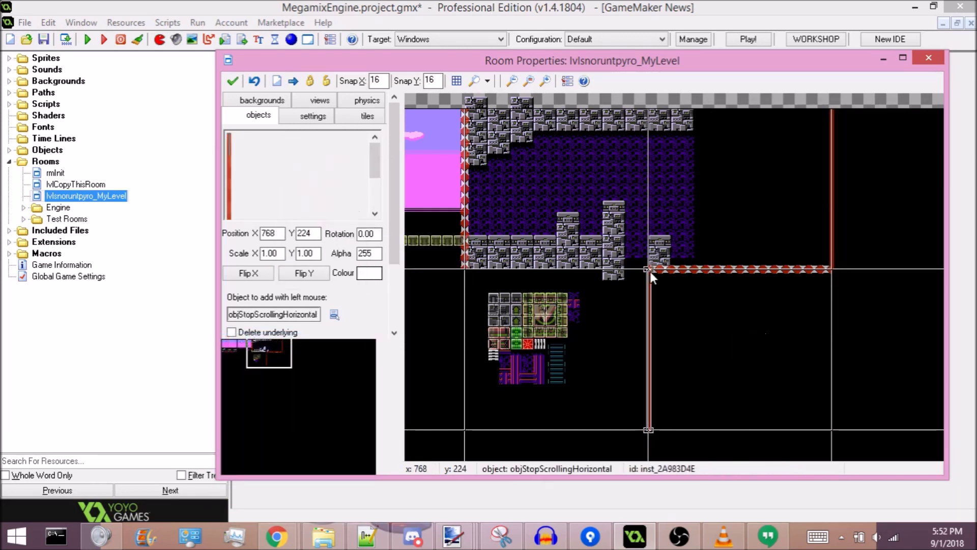
pyautogui.click(837, 276)
# - Place objSectionFreeVerticalScrolling objects from the Sections group at X 768, Y 448 and X 768, Y 672
pyautogui.click(266, 173)
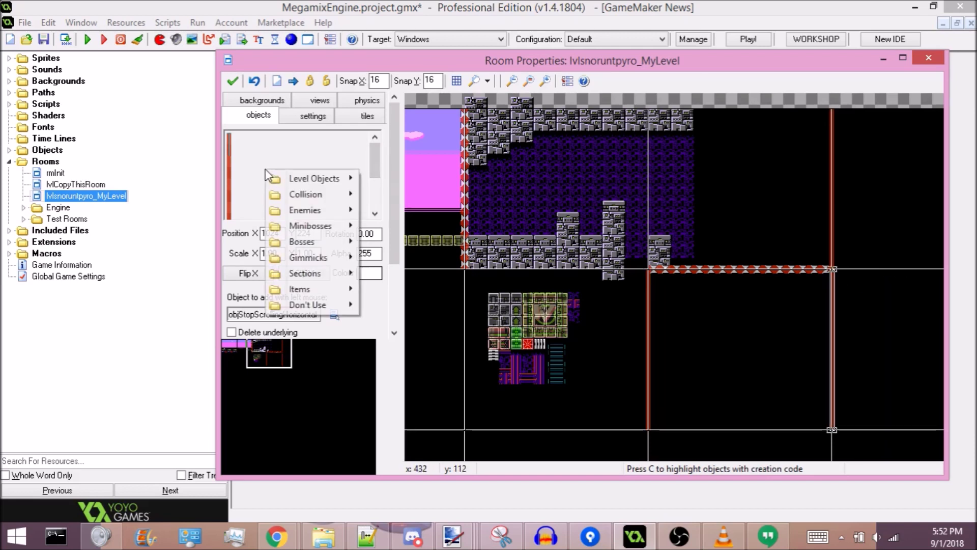
pyautogui.moveTo(323, 283)
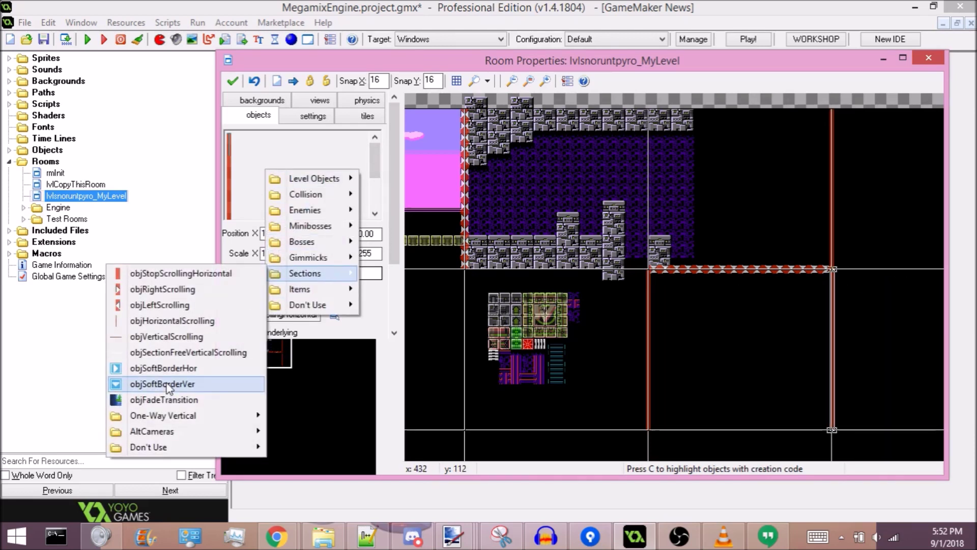
pyautogui.click(169, 352)
pyautogui.moveTo(668, 305); pyautogui.dragTo(654, 433)
pyautogui.click(294, 359)
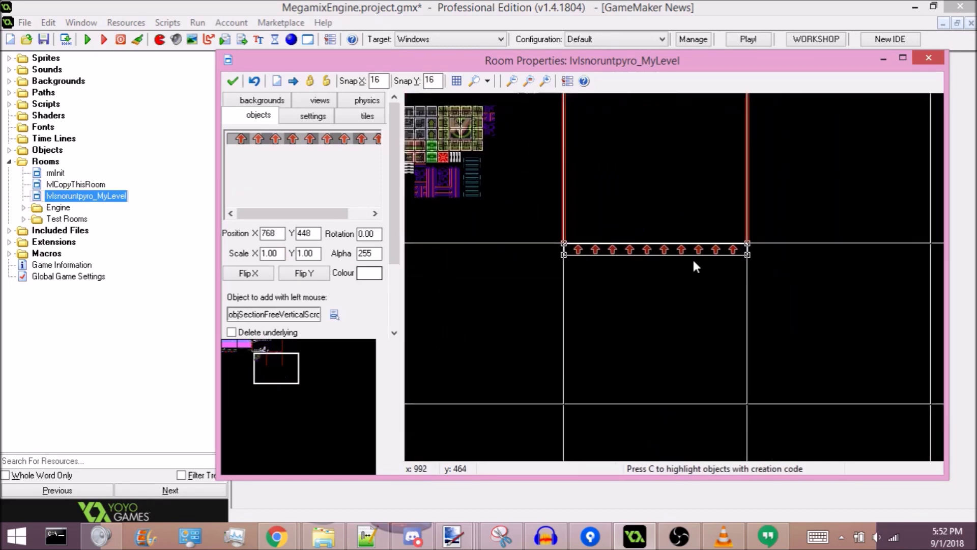
pyautogui.moveTo(618, 412); pyautogui.dragTo(569, 408)
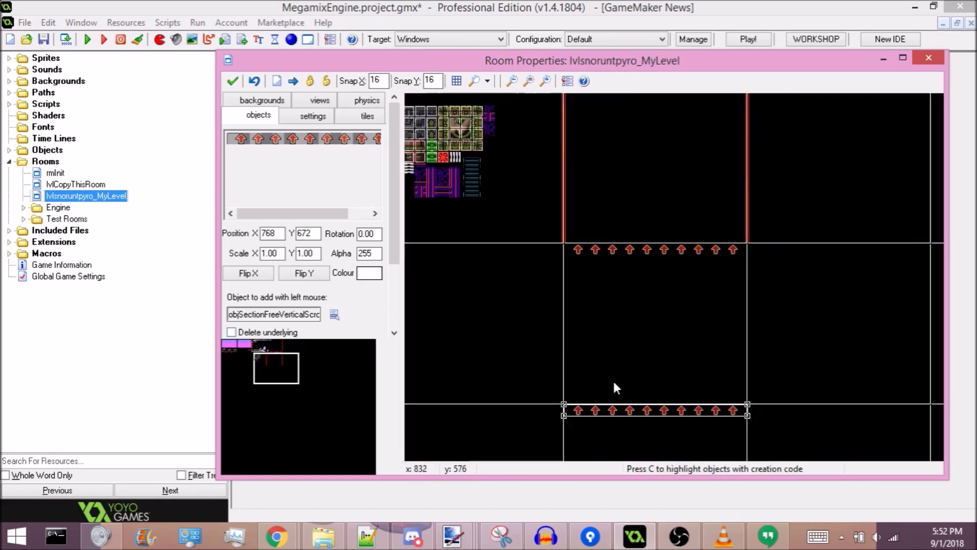
pyautogui.moveTo(604, 243)
pyautogui.keyDown('ctrl'); pyautogui.mouseDown()
pyautogui.moveTo(582, 233)
pyautogui.moveTo(593, 233)
pyautogui.moveTo(596, 249)
pyautogui.moveTo(598, 236)
pyautogui.moveTo(591, 267)
pyautogui.moveTo(591, 234)
pyautogui.moveTo(591, 245)
pyautogui.mouseUp(); pyautogui.keyUp('ctrl')
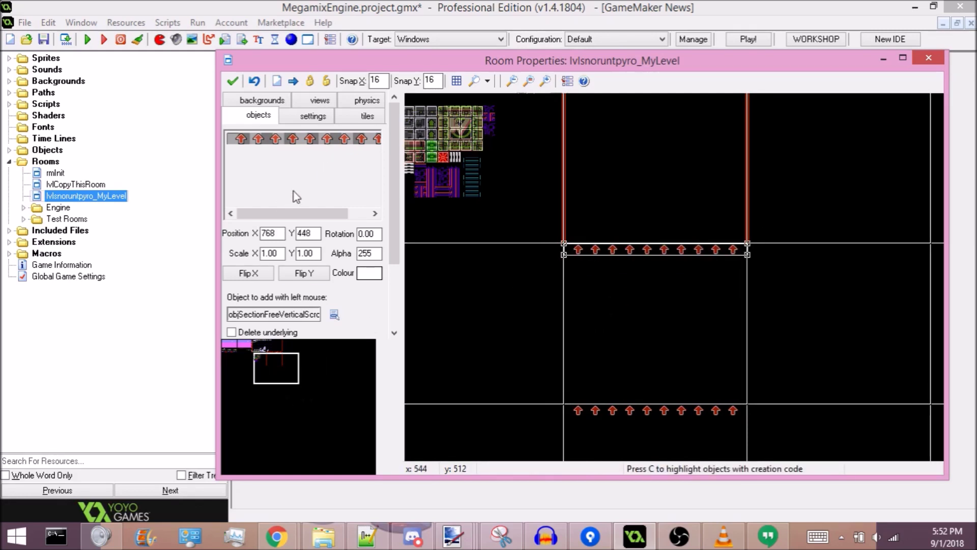
# - Line the doorway between the sky area and the stone room with single objFadeTransition objects at X 512, down to Y 176
pyautogui.click(301, 152)
pyautogui.moveTo(350, 258)
pyautogui.click(231, 258)
pyautogui.moveTo(543, 246); pyautogui.dragTo(566, 245)
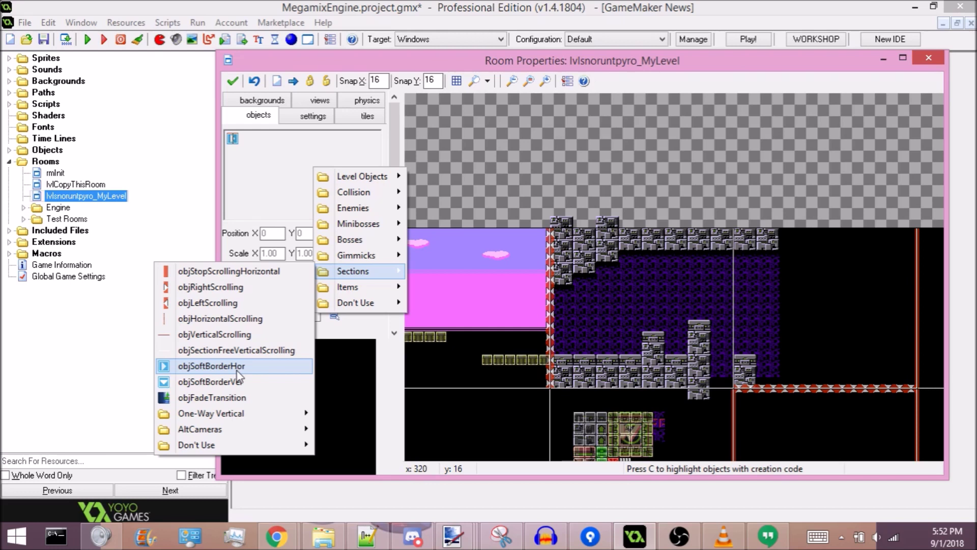
pyautogui.click(243, 402)
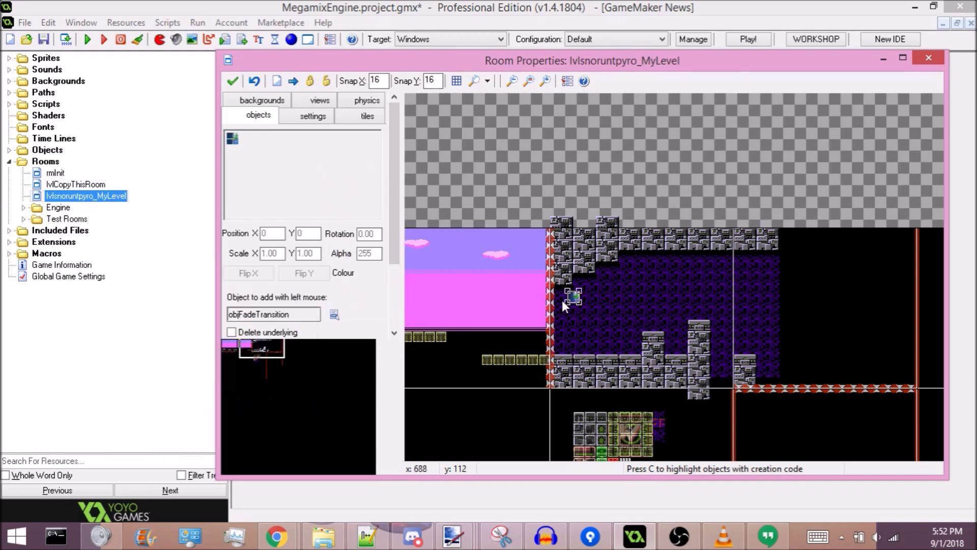
pyautogui.click(558, 298)
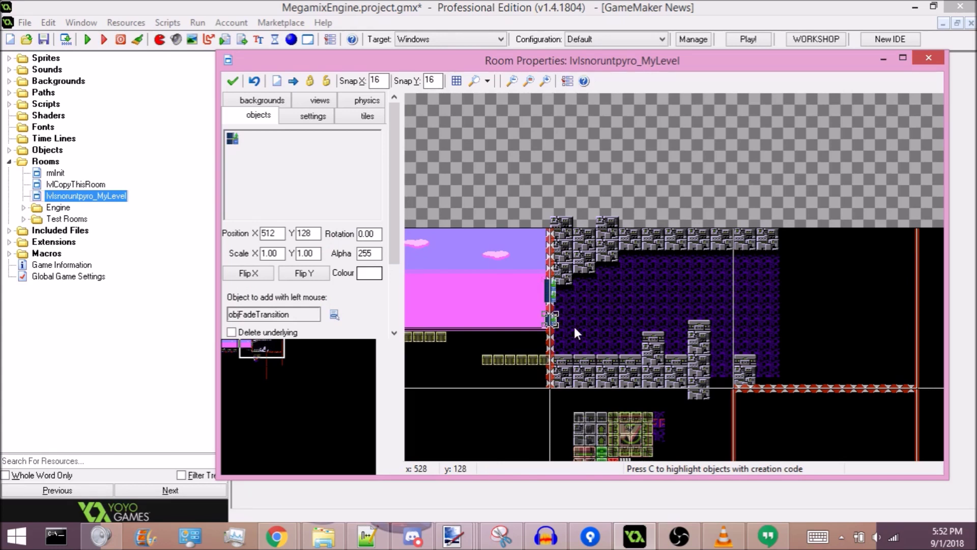
pyautogui.moveTo(559, 346)
pyautogui.mouseDown()
pyautogui.moveTo(582, 362)
pyautogui.moveTo(557, 361)
pyautogui.mouseUp()
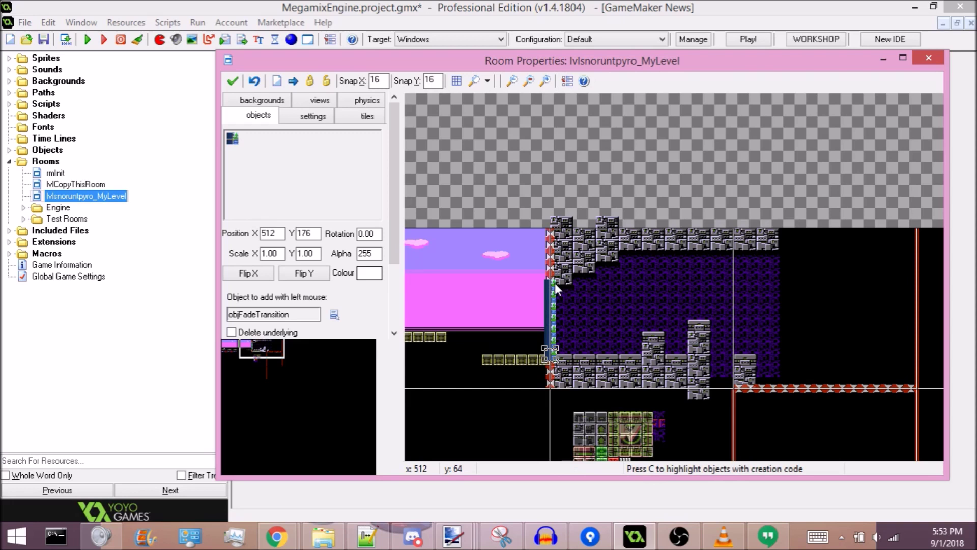
# - Delete the column of single objFadeTransition objects at X 512
pyautogui.rightClick(557, 283)
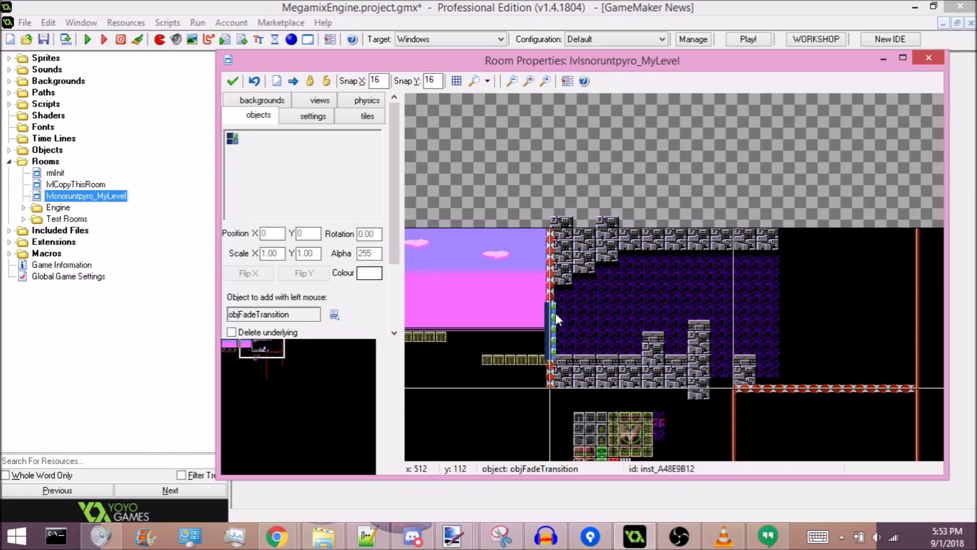
pyautogui.rightClick(554, 308)
pyautogui.rightClick(554, 316)
pyautogui.rightClick(554, 333)
pyautogui.rightClick(553, 355)
# - Place one objFadeTransition stretched to scale X 1, Y 8.50 and move it to X 512, Y 128 in the doorway
pyautogui.click(583, 292)
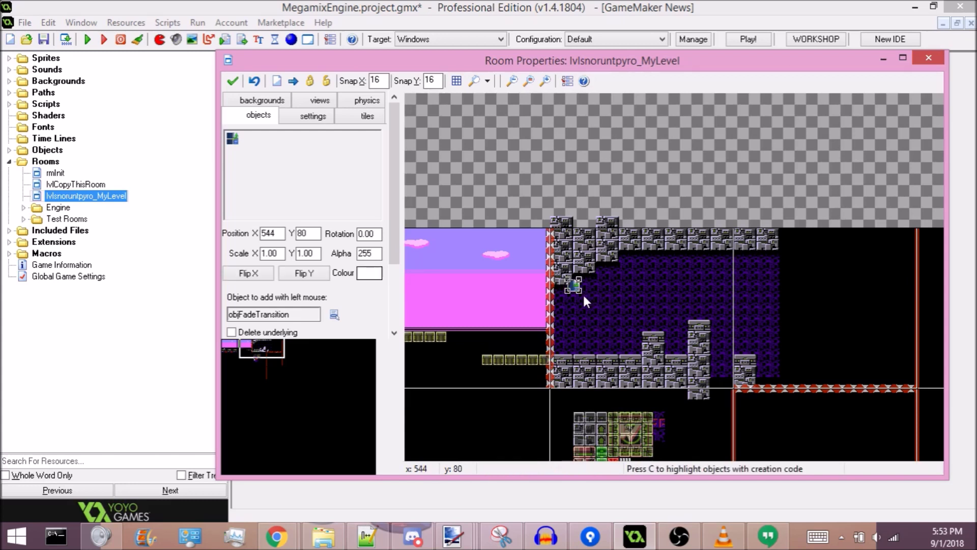
pyautogui.moveTo(600, 296); pyautogui.dragTo(613, 385)
pyautogui.moveTo(280, 252); pyautogui.dragTo(233, 253)
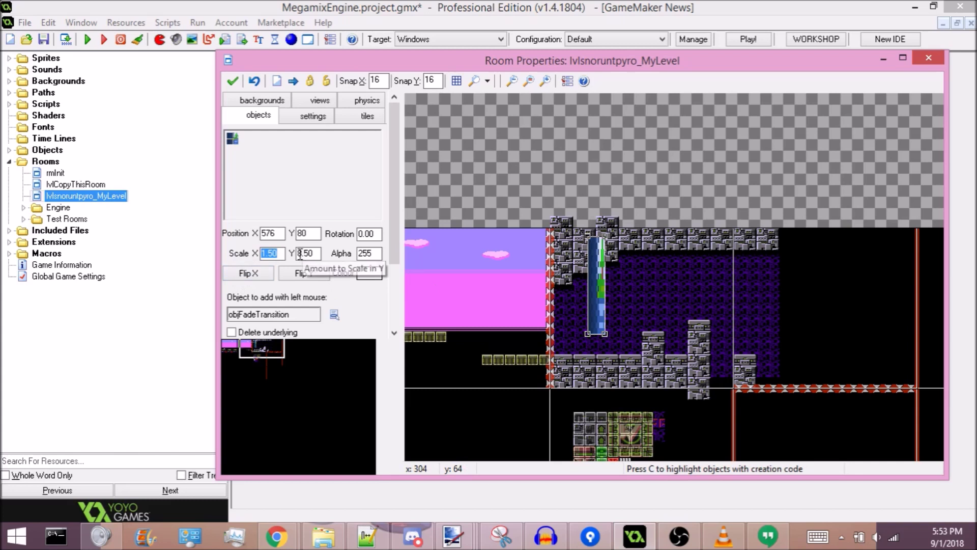
pyautogui.write('1')
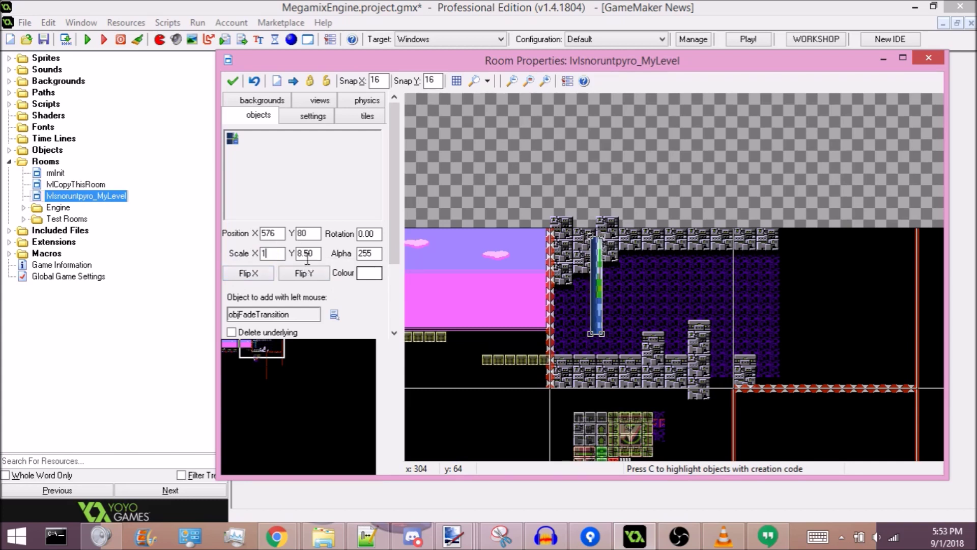
pyautogui.moveTo(600, 266); pyautogui.dragTo(559, 291)
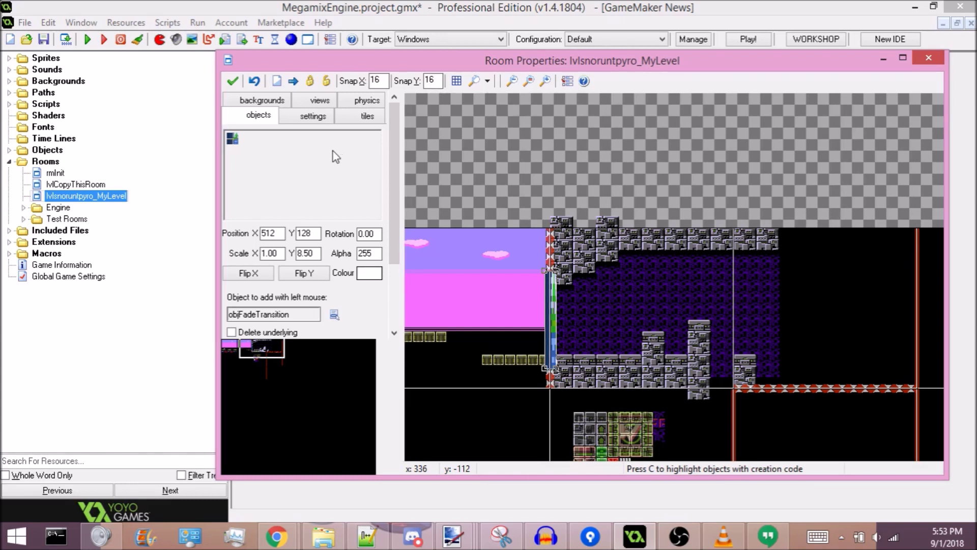
# - Choose objRightScrolling and try shrinking the objVerticalScrolling at X 768, Y 224 to scale X 0.38, Y 0.50
pyautogui.click(292, 196)
pyautogui.moveTo(336, 294)
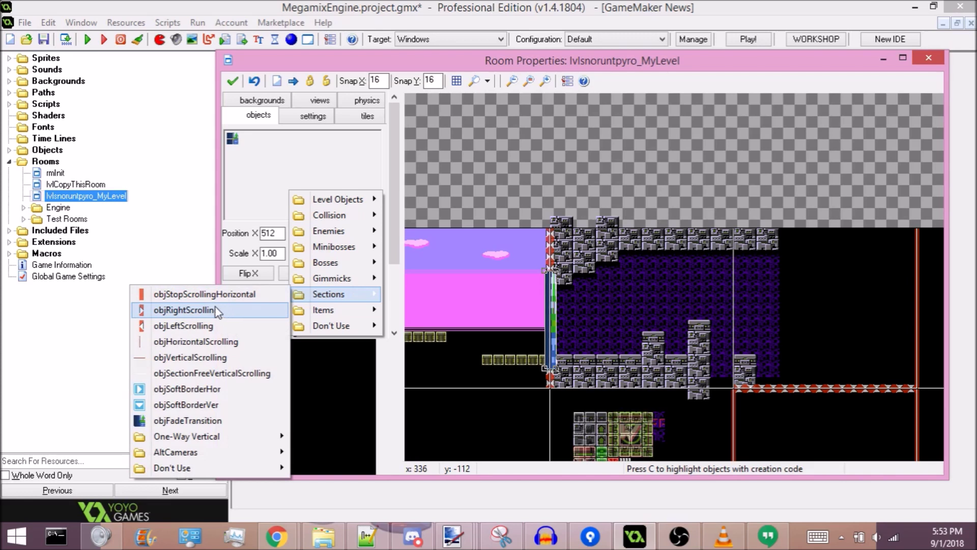
pyautogui.click(215, 309)
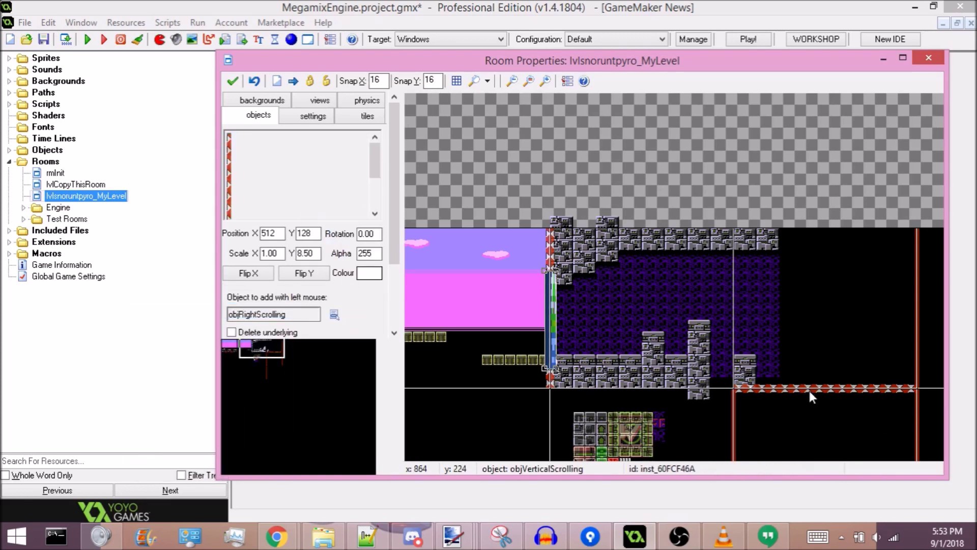
pyautogui.click(885, 389)
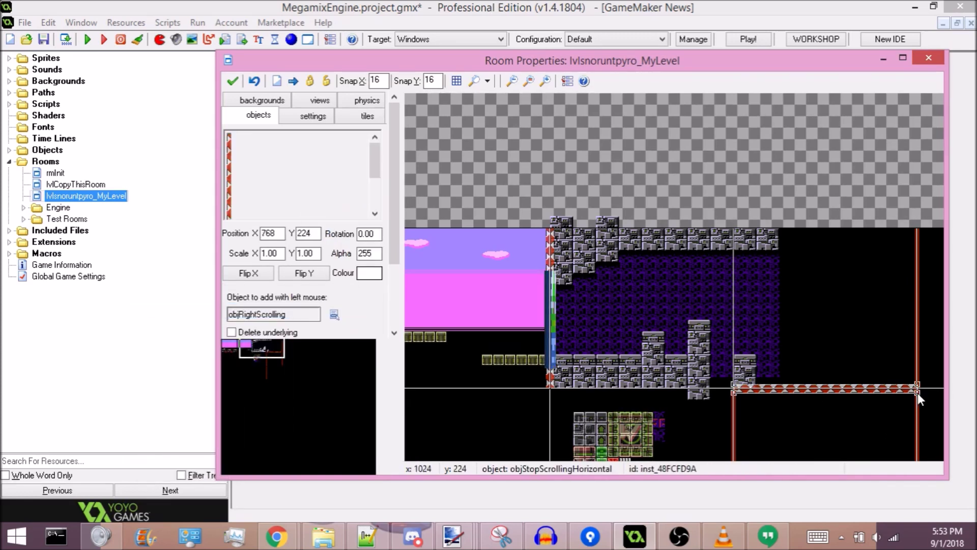
pyautogui.moveTo(918, 393); pyautogui.dragTo(822, 392)
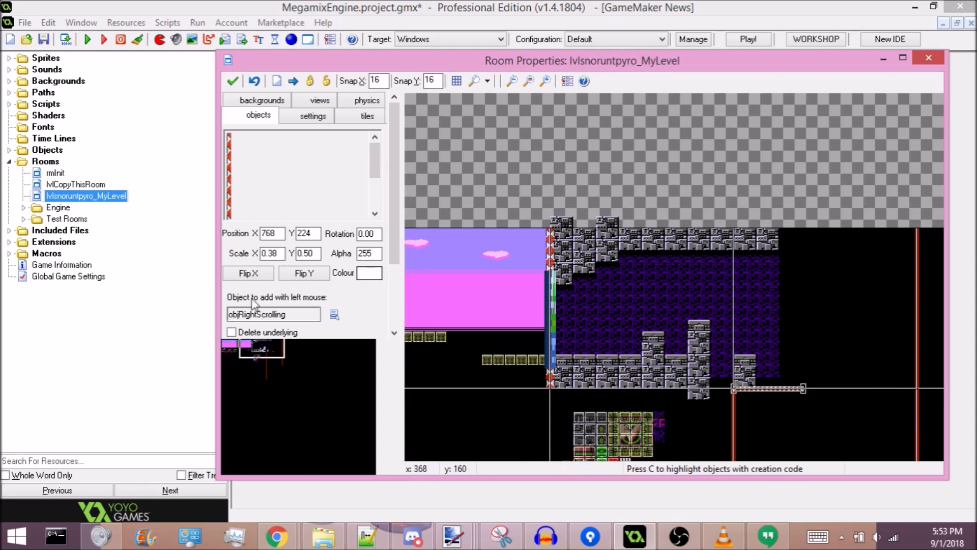
# - Set both the X and Y scale of the objVerticalScrolling at X 768, Y 224 to 1
pyautogui.doubleClick(309, 253)
pyautogui.write('1')
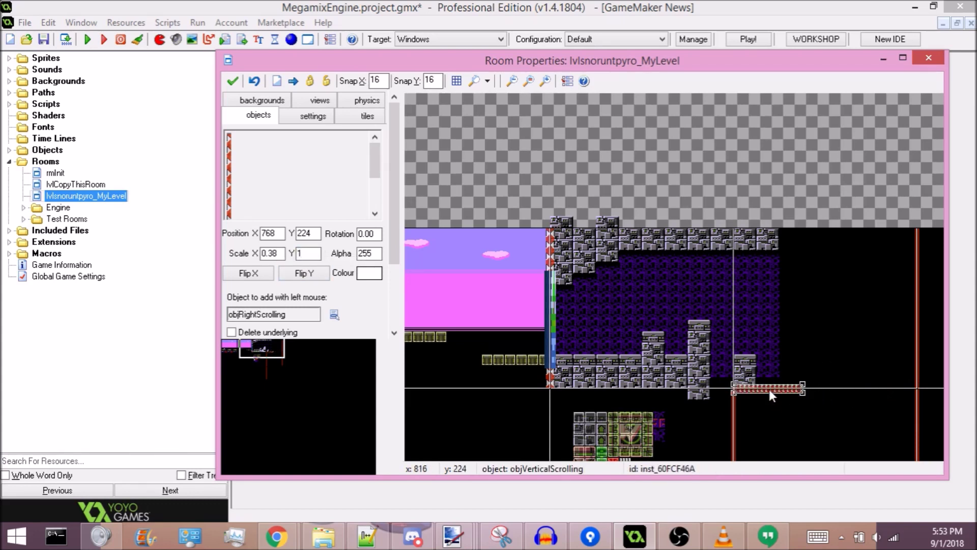
pyautogui.doubleClick(279, 253)
pyautogui.write('1')
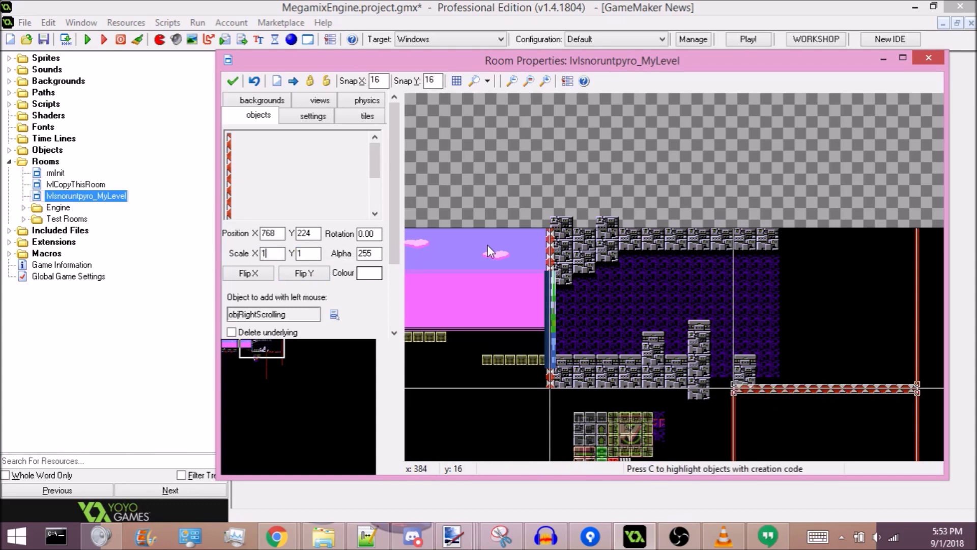
# - Place an objSoftBorderHor from the Sections group at X 672, Y 32 and stretch it to scale X 0.50, Y 8.00
pyautogui.click(297, 162)
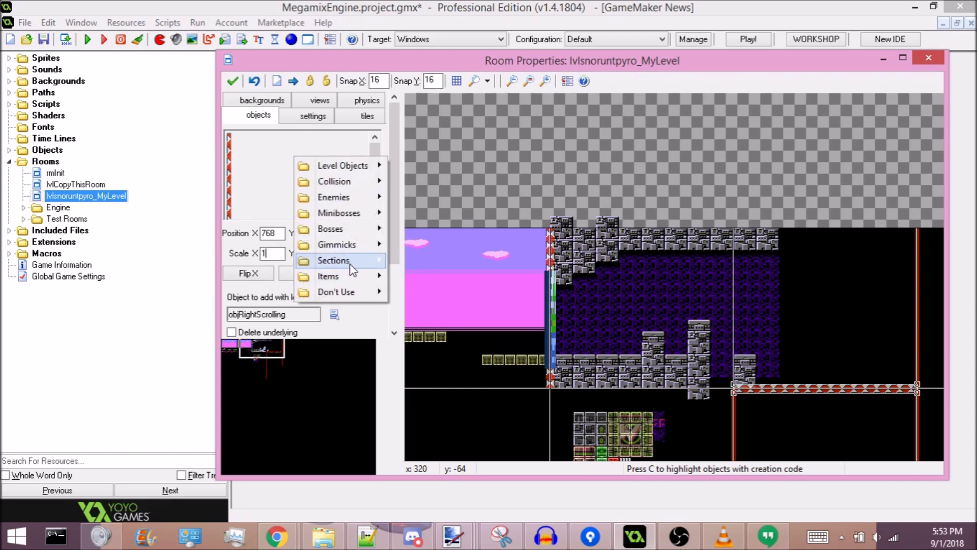
pyautogui.moveTo(350, 265)
pyautogui.click(226, 355)
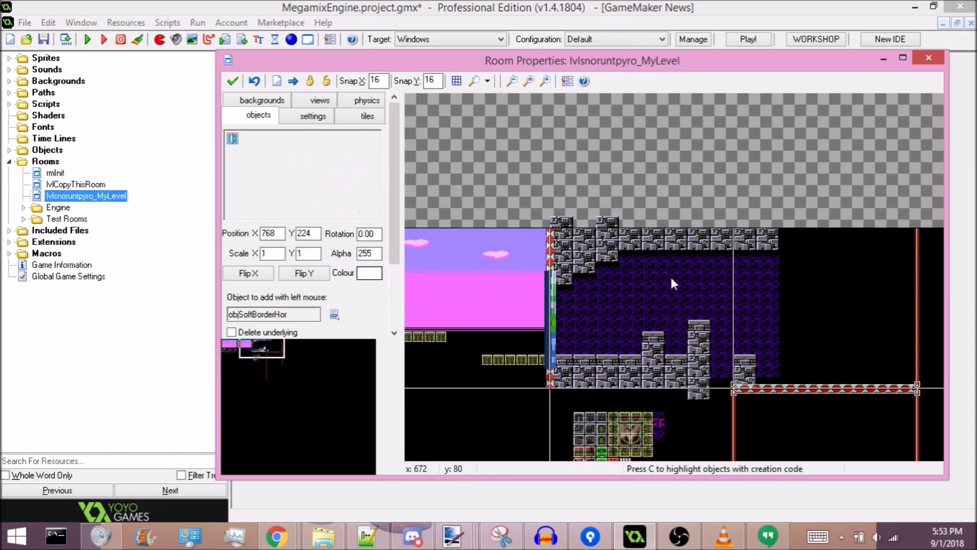
pyautogui.click(668, 257)
pyautogui.moveTo(670, 267); pyautogui.dragTo(672, 340)
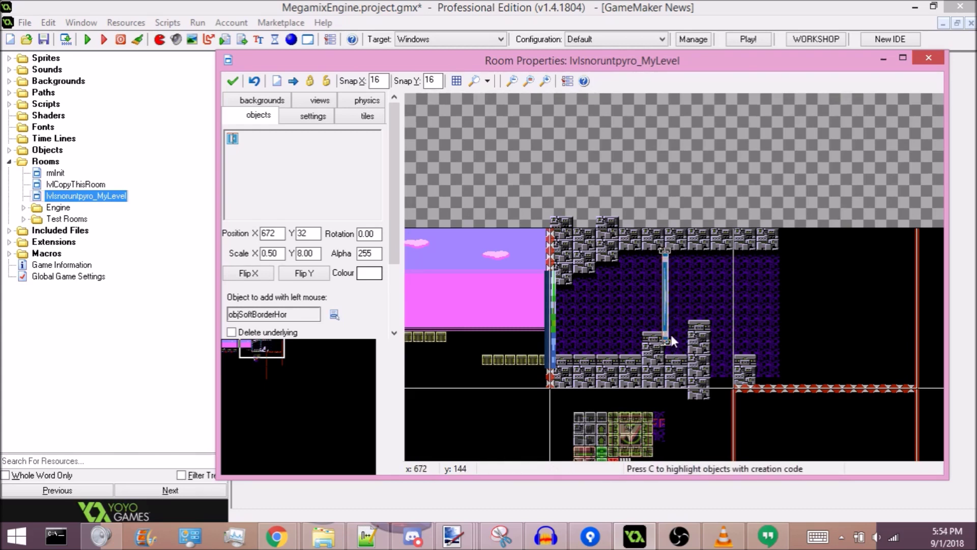
# - Widen the objSoftBorderHor to an X scale of 1.25 and move it to X 608, Y 48
pyautogui.moveTo(667, 330); pyautogui.dragTo(656, 330)
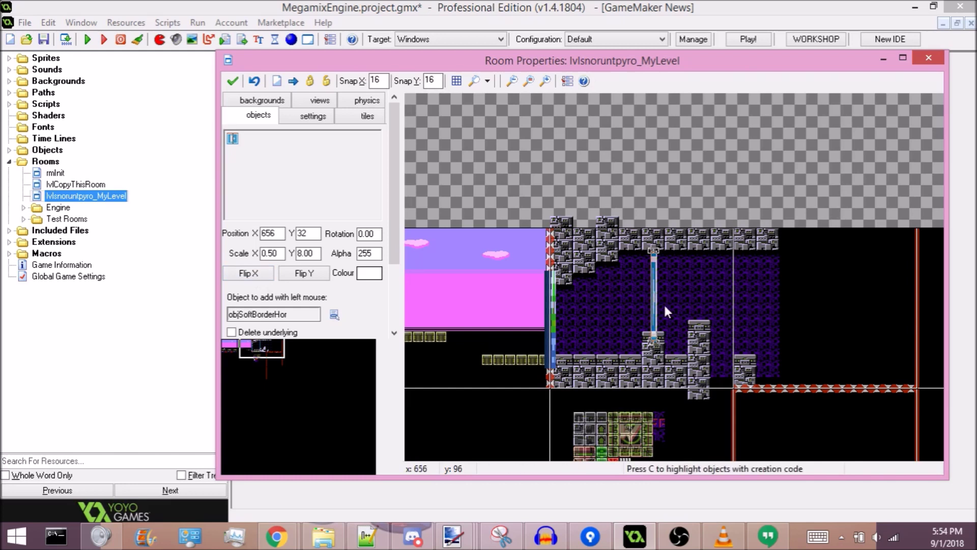
pyautogui.moveTo(657, 342); pyautogui.dragTo(665, 343)
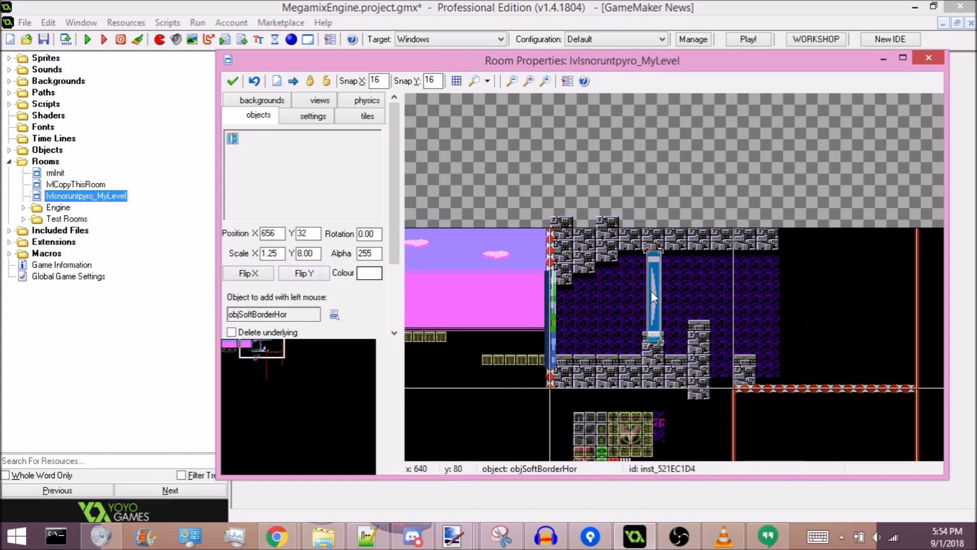
pyautogui.moveTo(615, 307)
pyautogui.mouseDown()
pyautogui.moveTo(627, 300)
pyautogui.moveTo(616, 297)
pyautogui.moveTo(627, 299)
pyautogui.mouseUp()
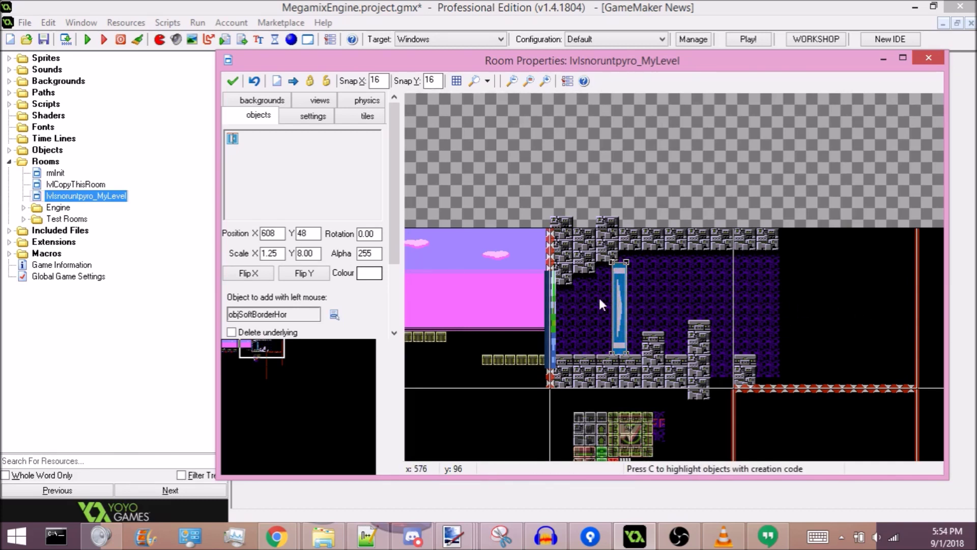
pyautogui.moveTo(618, 292)
pyautogui.mouseDown()
pyautogui.moveTo(700, 278)
pyautogui.moveTo(740, 298)
pyautogui.moveTo(610, 295)
pyautogui.mouseUp()
# - Flip the objSoftBorderHor back and forth in X and Y, and delete it
pyautogui.click(255, 279)
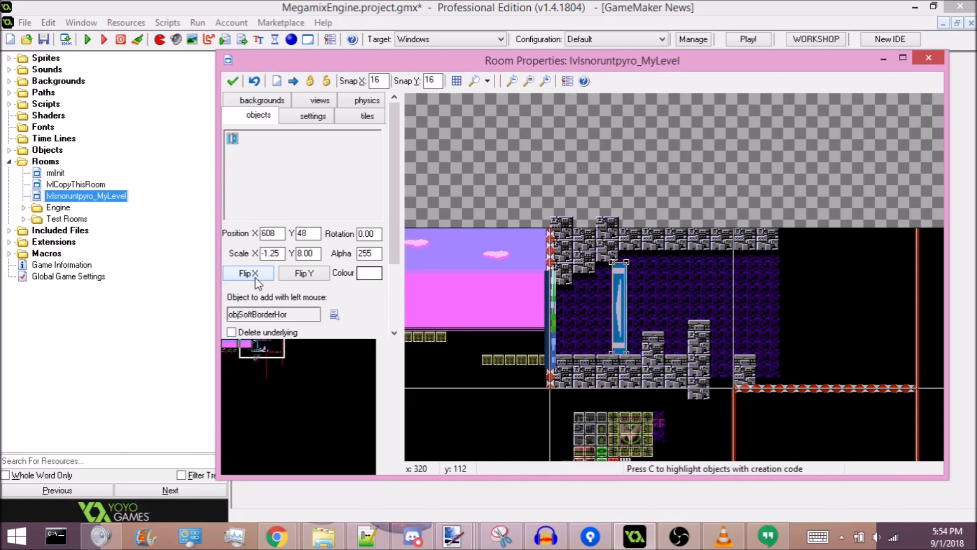
pyautogui.click(256, 279)
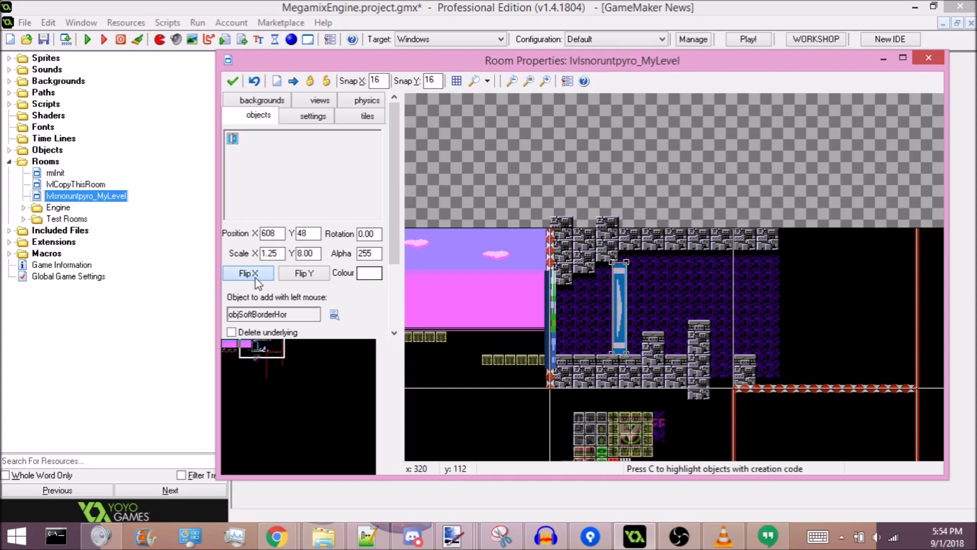
pyautogui.click(255, 279)
pyautogui.click(255, 279)
pyautogui.click(306, 278)
pyautogui.click(305, 275)
pyautogui.rightClick(620, 289)
# - Place an objSoftBorderVer at X 672, Y 64, stretch it to scale X 10.00, Y 0.50, and delete it
pyautogui.click(334, 314)
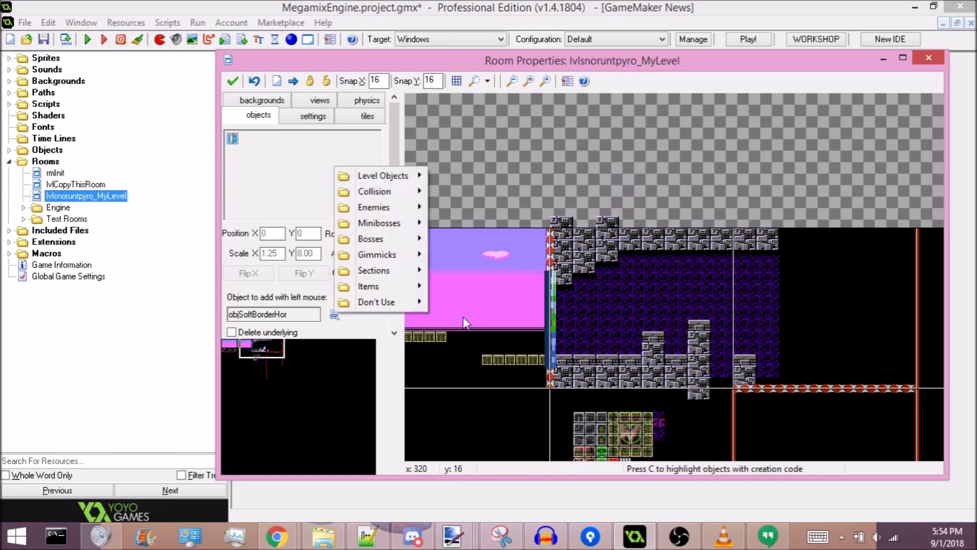
pyautogui.moveTo(374, 270)
pyautogui.click(267, 381)
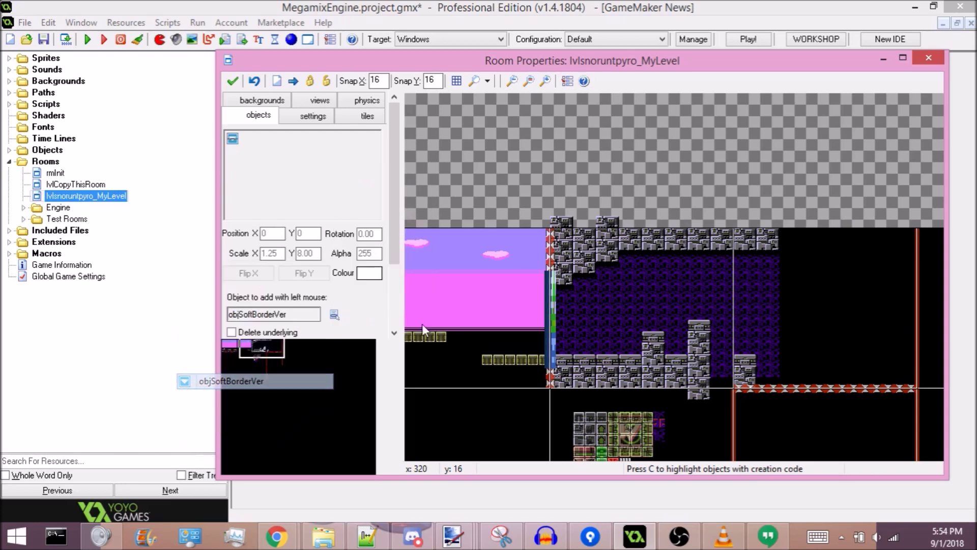
pyautogui.click(671, 276)
pyautogui.moveTo(675, 281); pyautogui.dragTo(784, 282)
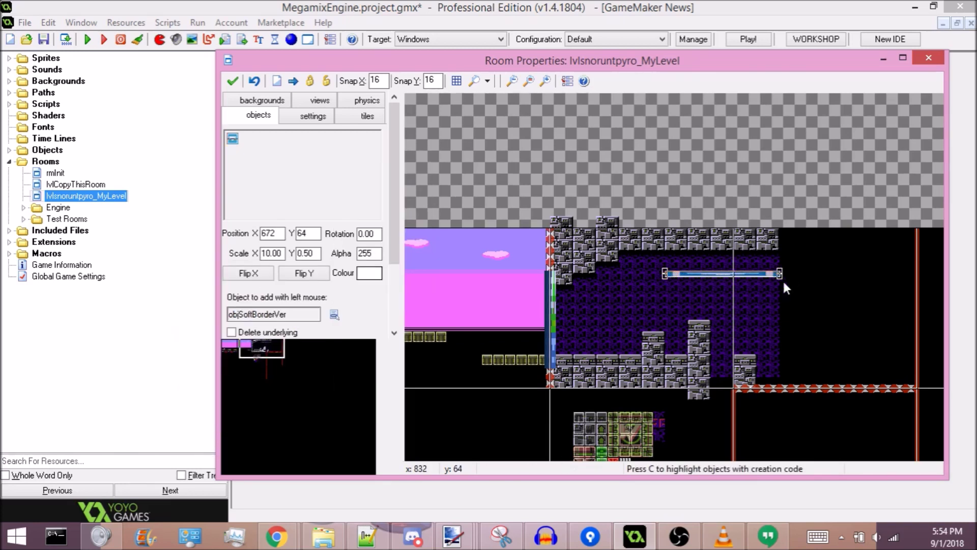
pyautogui.rightClick(754, 271)
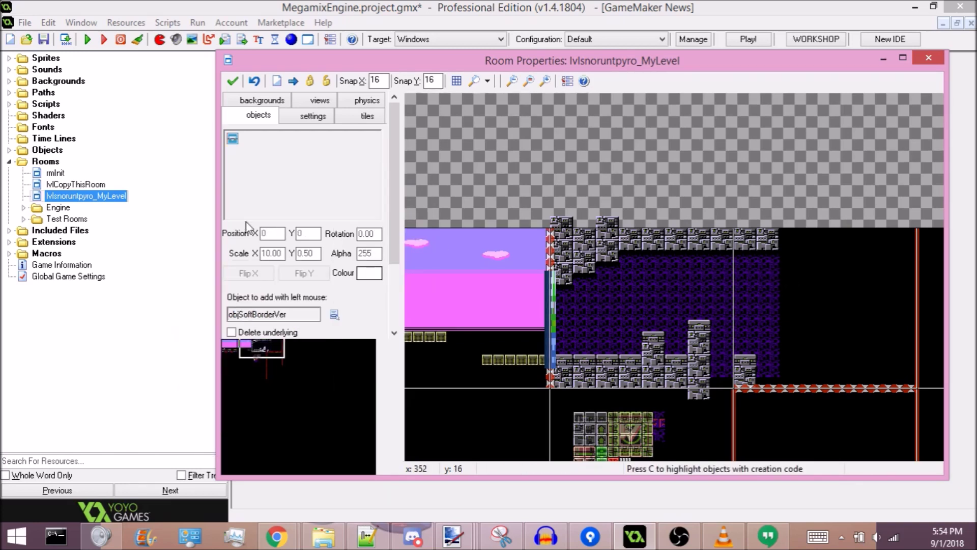
# - Place an objMM1Met from the MM1 enemies on the second pillar of the first section, at X 144, Y 160
pyautogui.click(302, 185)
pyautogui.click(453, 64)
pyautogui.moveTo(260, 346); pyautogui.dragTo(222, 346)
pyautogui.moveTo(222, 341); pyautogui.dragTo(240, 342)
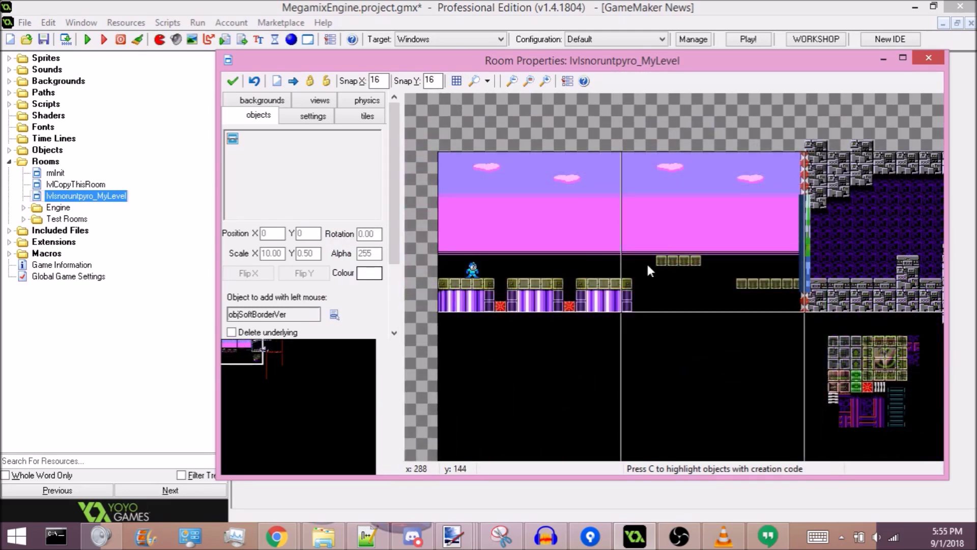
pyautogui.click(300, 176)
pyautogui.moveTo(357, 216)
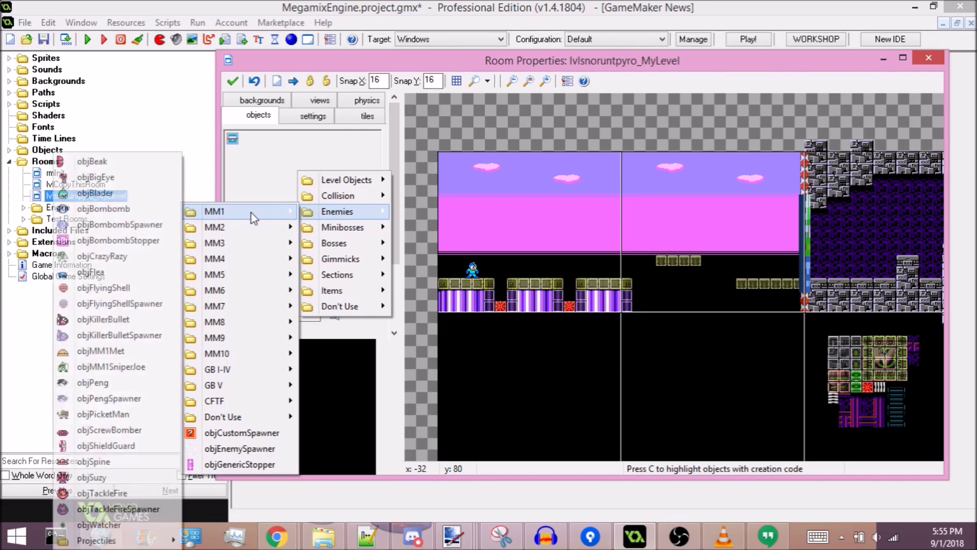
pyautogui.moveTo(248, 264)
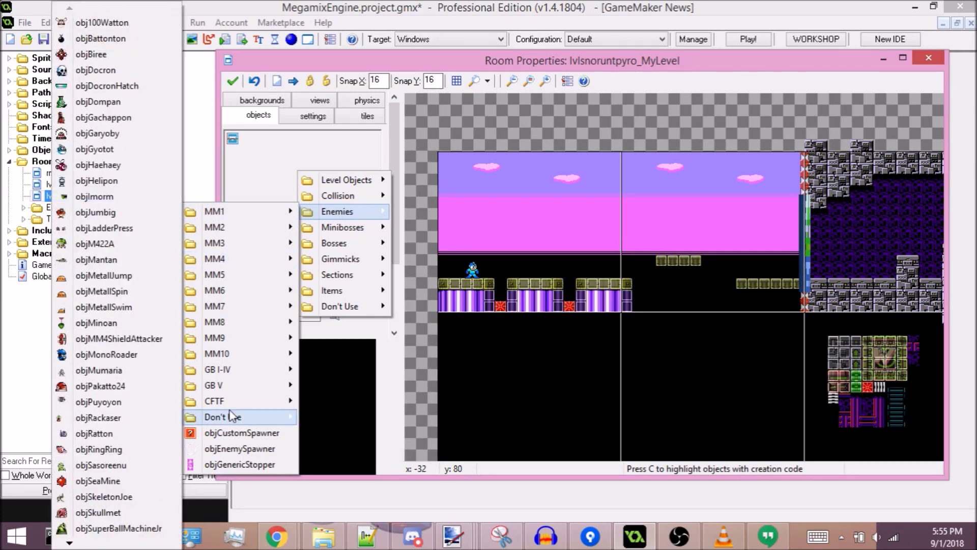
pyautogui.moveTo(231, 402)
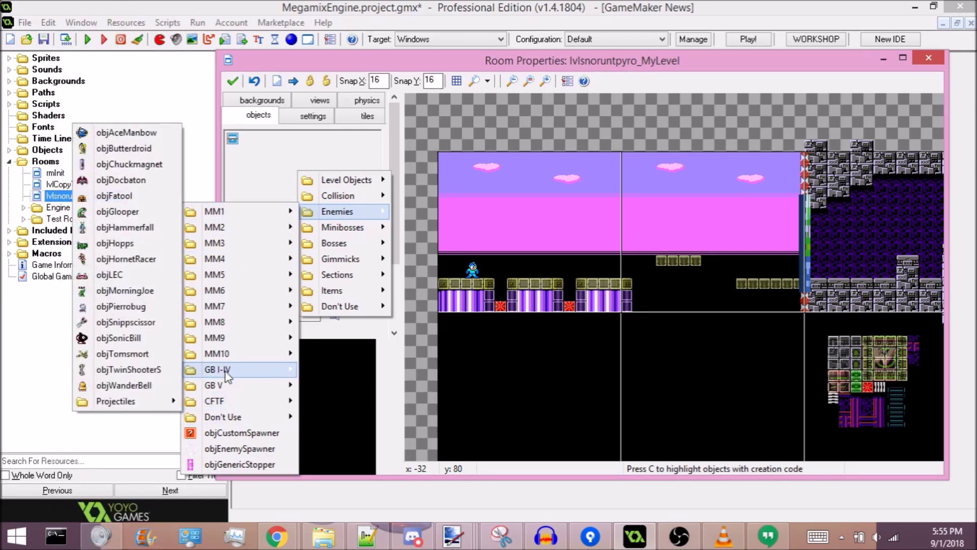
pyautogui.moveTo(229, 352)
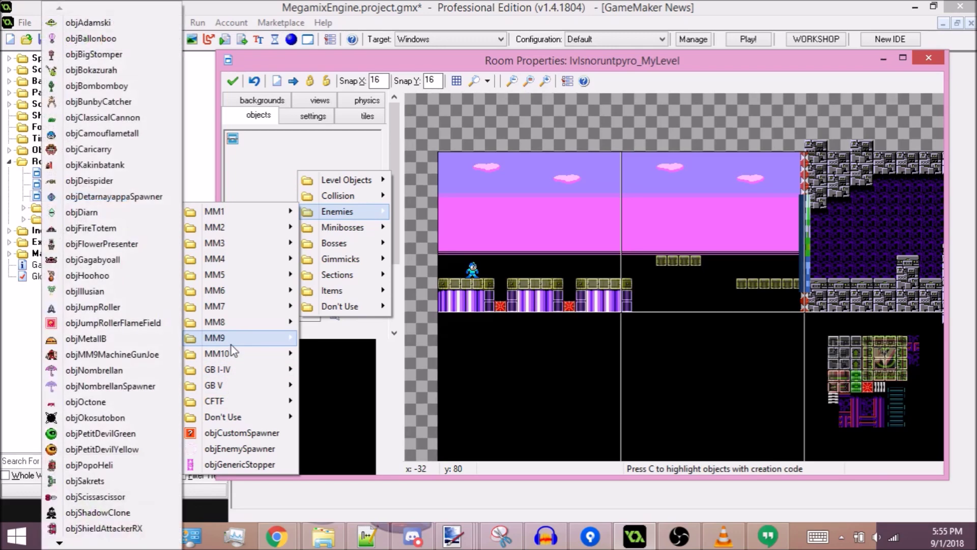
pyautogui.moveTo(253, 236)
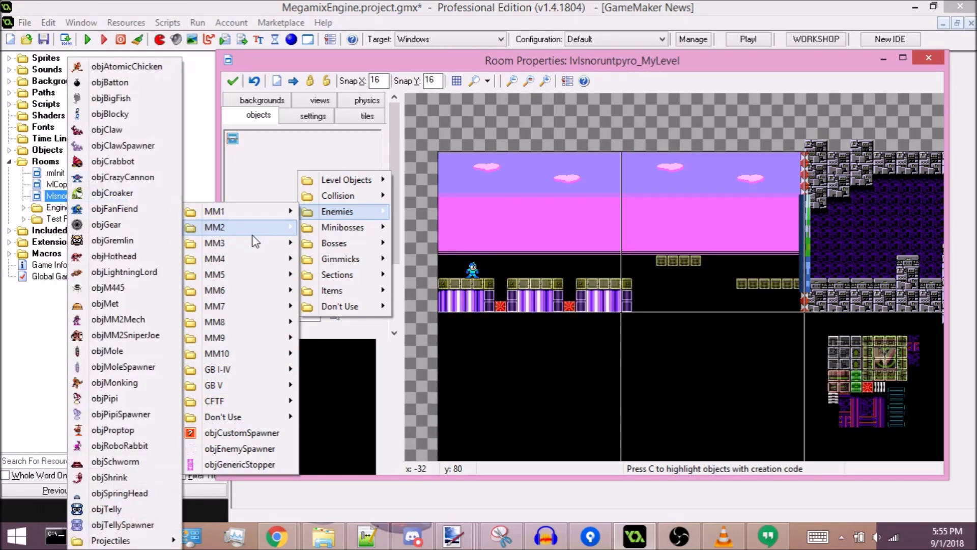
pyautogui.moveTo(246, 211)
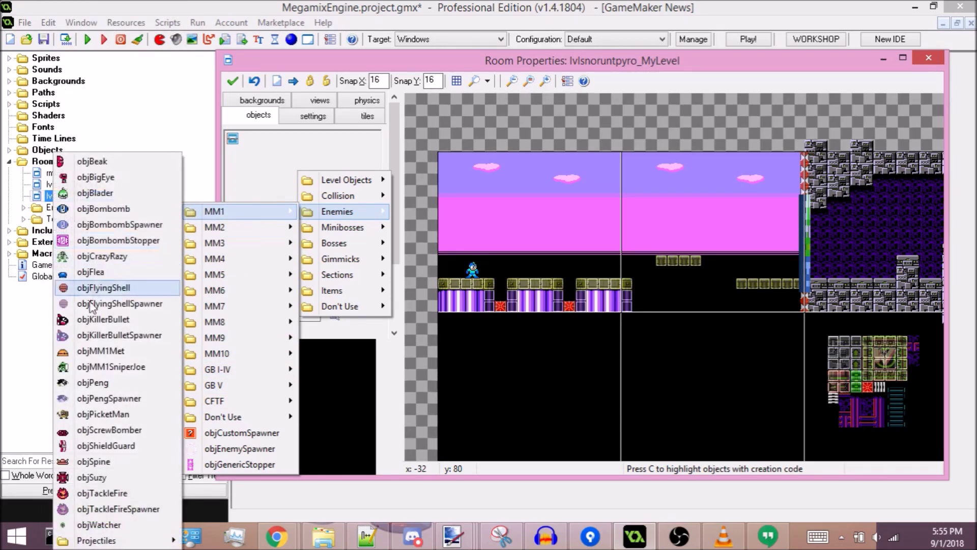
pyautogui.click(100, 351)
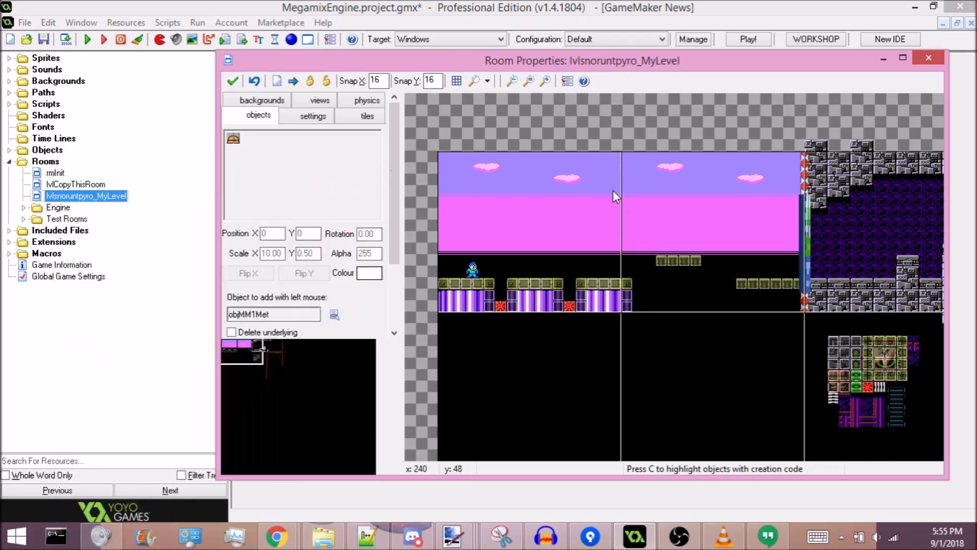
pyautogui.click(581, 211)
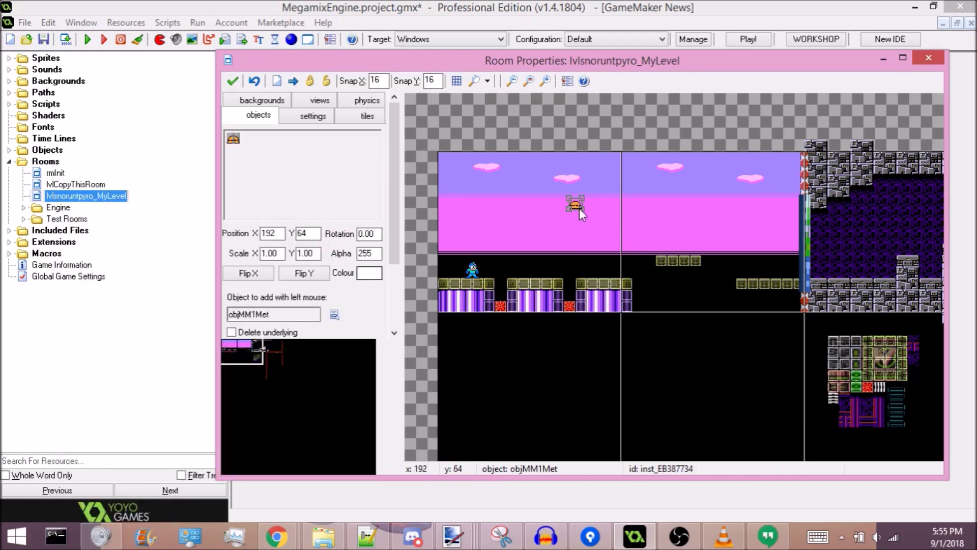
pyautogui.moveTo(554, 281); pyautogui.dragTo(542, 281)
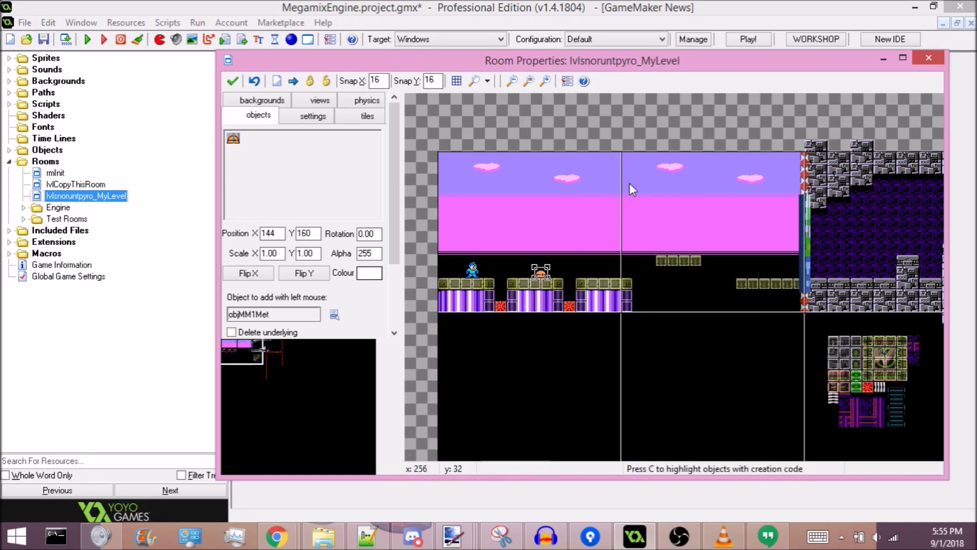
# - Move the objMM1Met to X 480, Y 160 and place another on the floating platform at X 352, Y 128
pyautogui.moveTo(539, 271); pyautogui.dragTo(643, 273)
pyautogui.moveTo(797, 286); pyautogui.dragTo(782, 273)
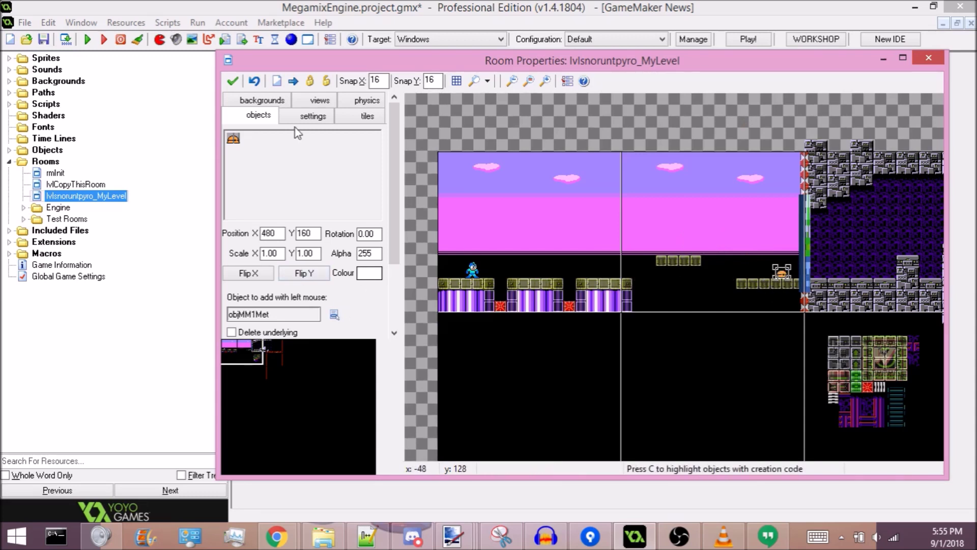
pyautogui.click(697, 250)
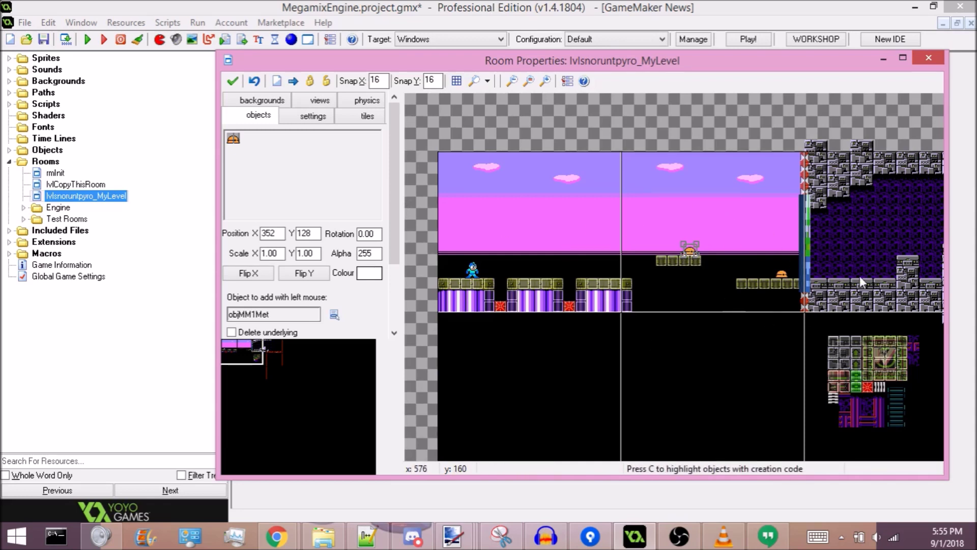
# - Place an objHothead from the MM2 enemies on the shorter stone pillar in the second section, at X 656, Y 144
pyautogui.click(286, 155)
pyautogui.moveTo(329, 195)
pyautogui.moveTo(234, 220)
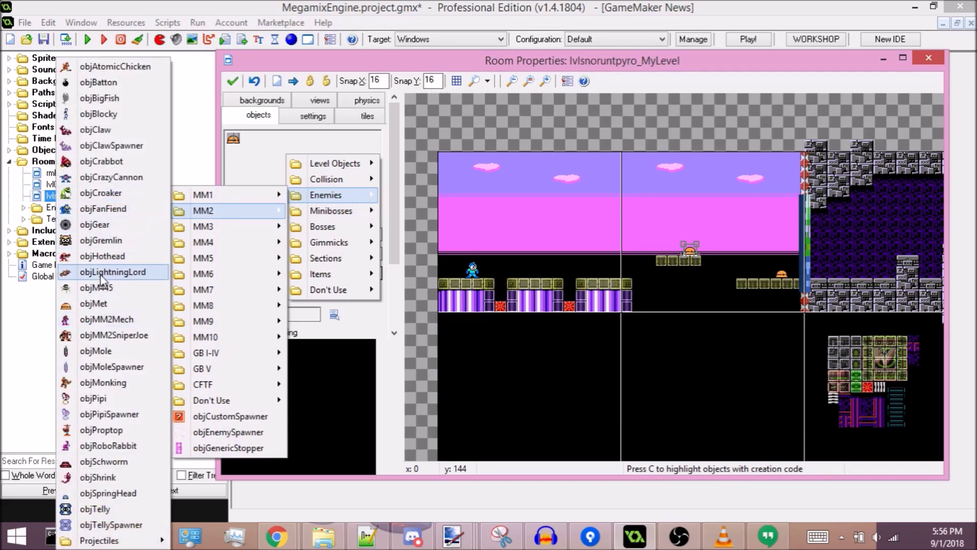
pyautogui.click(102, 256)
pyautogui.moveTo(300, 363); pyautogui.dragTo(271, 351)
pyautogui.moveTo(590, 197); pyautogui.dragTo(567, 251)
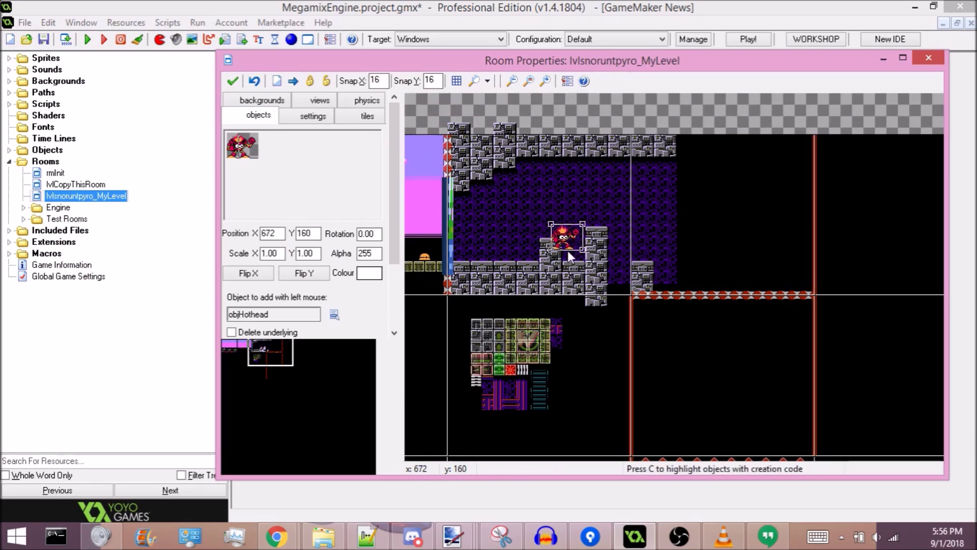
# - Place an objNewClassicalCannon from the MM10 enemies on the taller stone pillar in the second section
pyautogui.click(321, 168)
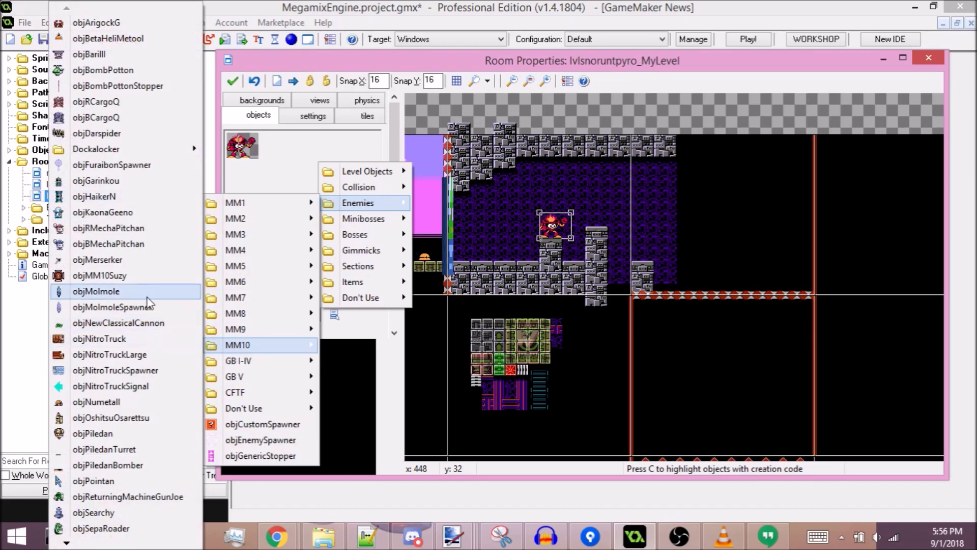
pyautogui.click(117, 323)
pyautogui.click(613, 222)
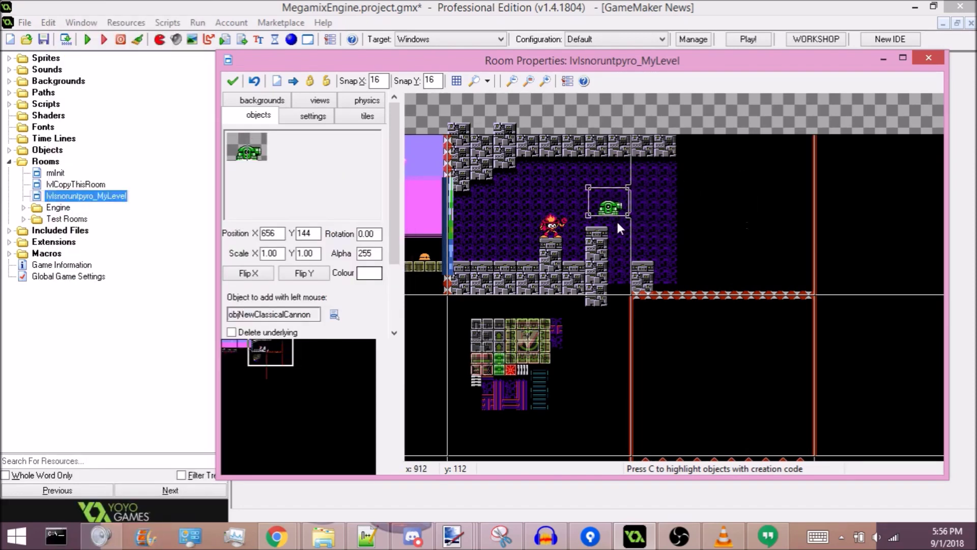
# - Place an objHotDog miniboss near the far end of the section after the stone pillars
pyautogui.click(283, 146)
pyautogui.moveTo(328, 201)
pyautogui.moveTo(248, 201)
pyautogui.click(178, 206)
pyautogui.moveTo(773, 219); pyautogui.dragTo(778, 262)
# - Build the miniboss room's floor, end wall and ceiling with grey tstMM9Wily3 blocks and fill its interior with the purple background tile
pyautogui.click(345, 115)
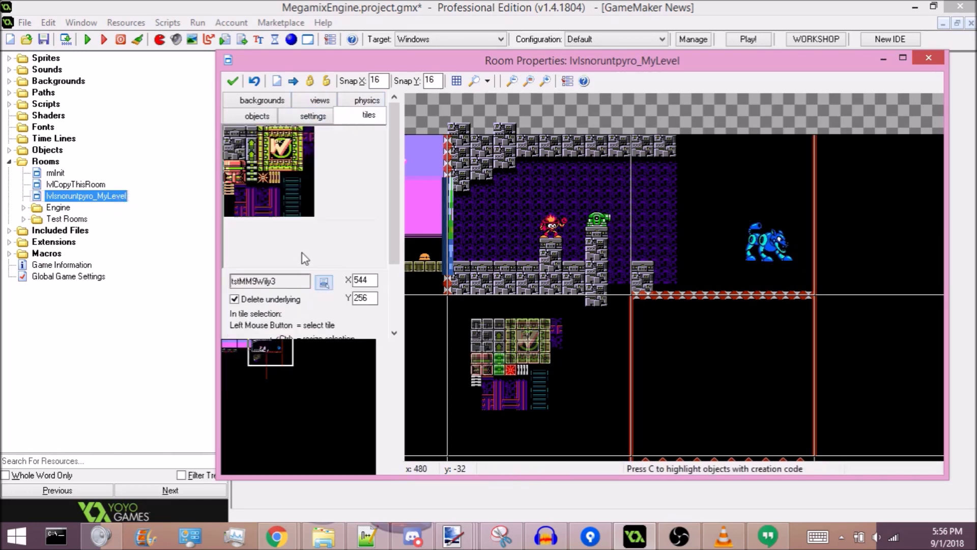
pyautogui.keyDown('ctrl'); pyautogui.moveTo(232, 140); pyautogui.dragTo(244, 159); pyautogui.keyUp('ctrl')
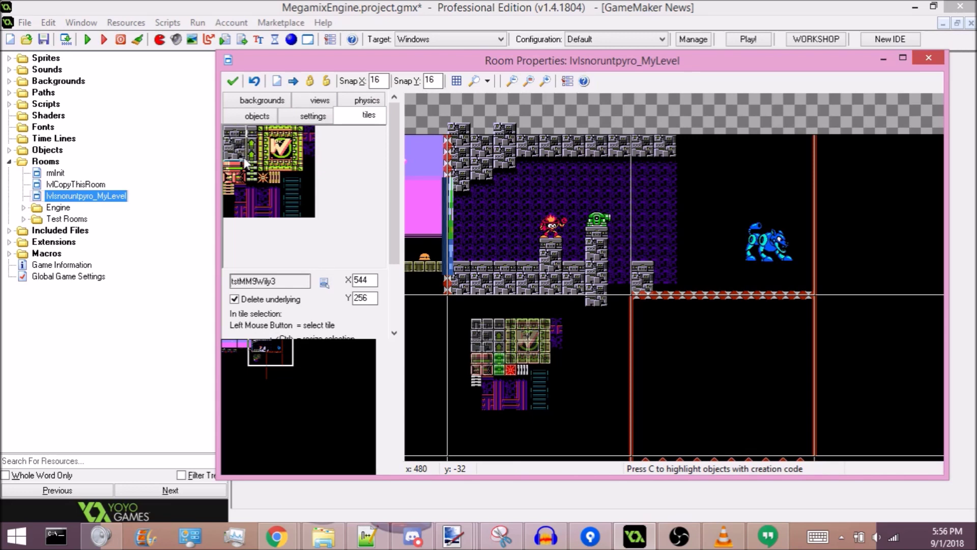
pyautogui.click(727, 266)
pyautogui.keyDown('shift'); pyautogui.moveTo(751, 265); pyautogui.dragTo(798, 260); pyautogui.keyUp('shift')
pyautogui.rightClick(798, 253)
pyautogui.keyDown('shift'); pyautogui.moveTo(808, 162); pyautogui.dragTo(808, 254); pyautogui.keyUp('shift')
pyautogui.keyDown('shift'); pyautogui.moveTo(684, 143); pyautogui.dragTo(799, 142); pyautogui.keyUp('shift')
pyautogui.click(264, 200)
pyautogui.moveTo(685, 166)
pyautogui.keyDown('shift'); pyautogui.mouseDown()
pyautogui.moveTo(725, 174)
pyautogui.moveTo(707, 213)
pyautogui.moveTo(764, 214)
pyautogui.mouseUp(); pyautogui.keyUp('shift')
# - Place the full-height transition object at the miniboss room's entrance and complete the grey ceiling and floor tiles beside it
pyautogui.click(257, 117)
pyautogui.click(638, 145)
pyautogui.click(367, 116)
pyautogui.click(232, 138)
pyautogui.moveTo(637, 145)
pyautogui.mouseDown()
pyautogui.moveTo(636, 294)
pyautogui.moveTo(717, 265)
pyautogui.mouseUp()
# - Place a row of objBossBarrier collision blocks across the gap in the miniboss room's floor
pyautogui.click(258, 116)
pyautogui.click(378, 179)
pyautogui.moveTo(331, 203)
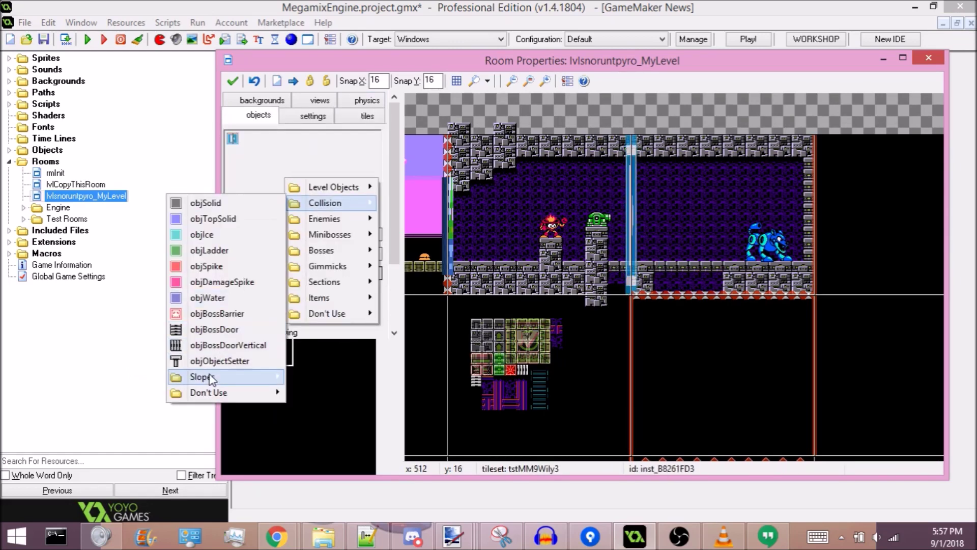
pyautogui.moveTo(210, 377)
pyautogui.click(214, 313)
pyautogui.click(671, 265)
# - Draw a floor row and a side wall with the small grey tstMM9Wily3 tile in the room below
pyautogui.click(367, 116)
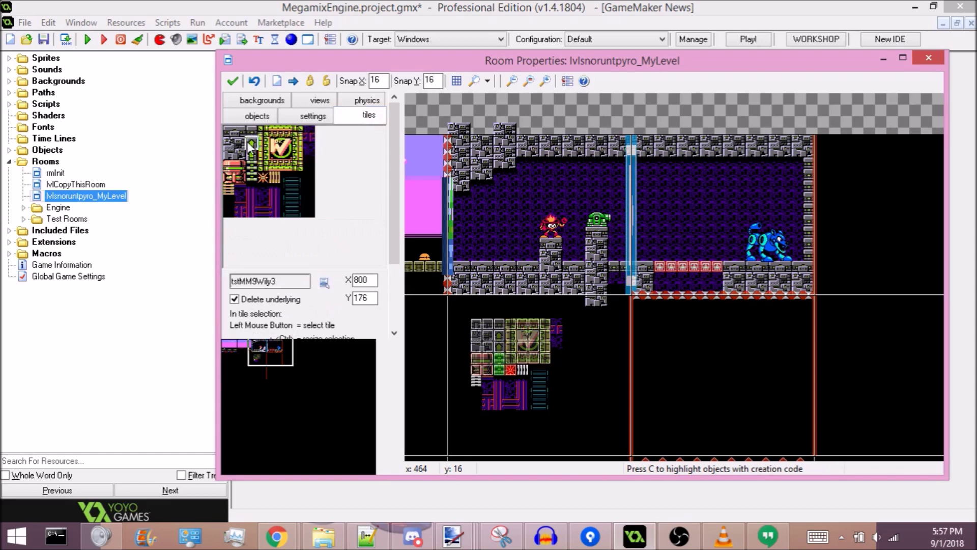
pyautogui.keyDown('shift'); pyautogui.moveTo(647, 379); pyautogui.dragTo(731, 377); pyautogui.keyUp('shift')
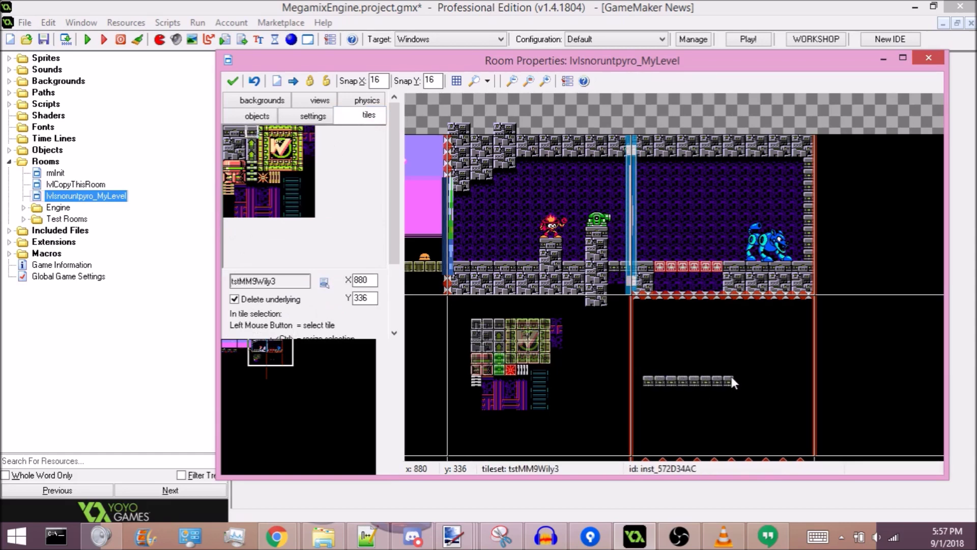
pyautogui.moveTo(650, 315)
pyautogui.keyDown('shift'); pyautogui.mouseDown()
pyautogui.moveTo(646, 370)
pyautogui.moveTo(672, 381)
pyautogui.mouseUp(); pyautogui.keyUp('shift')
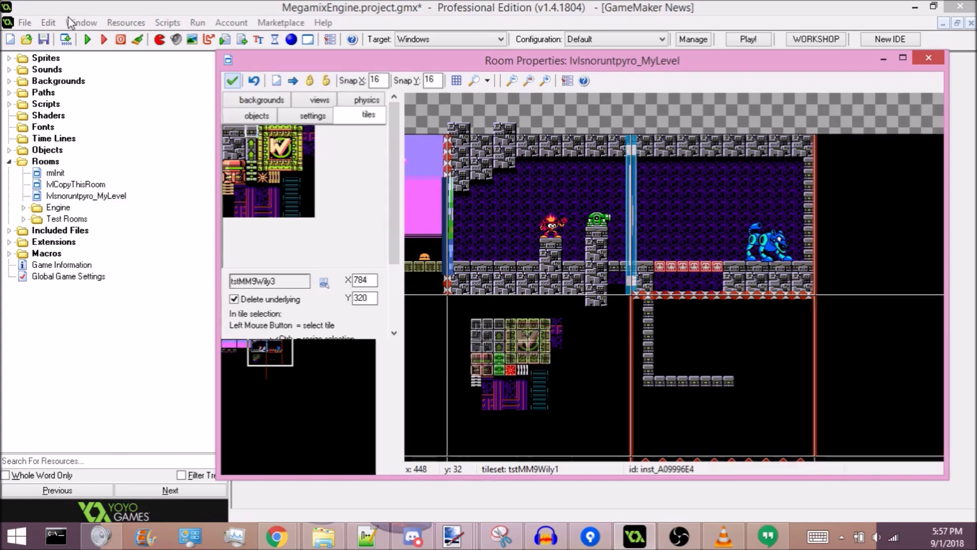
# - Accept the room changes, run the game, and jump across the pillars and spikes of the first section
pyautogui.click(233, 81)
pyautogui.click(90, 40)
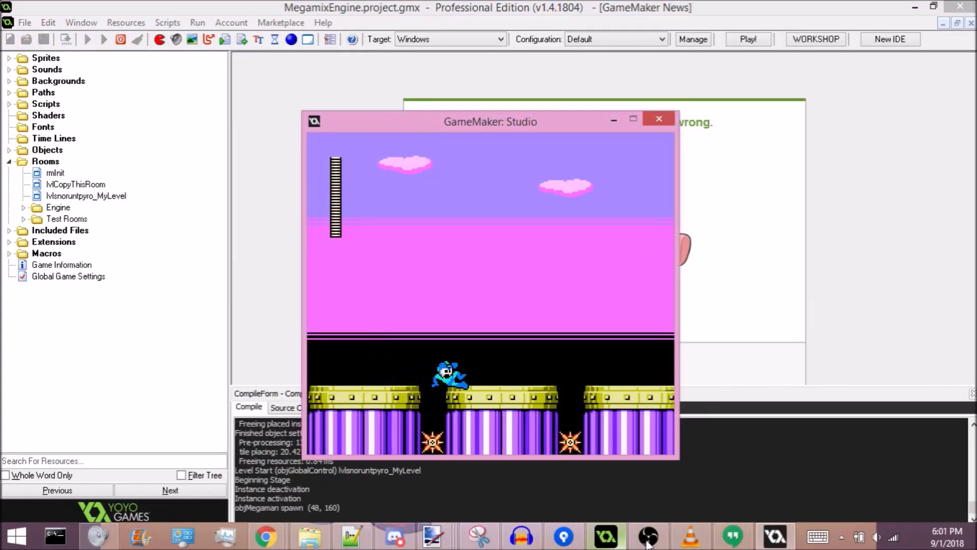
pyautogui.press('Right')
pyautogui.press('z')
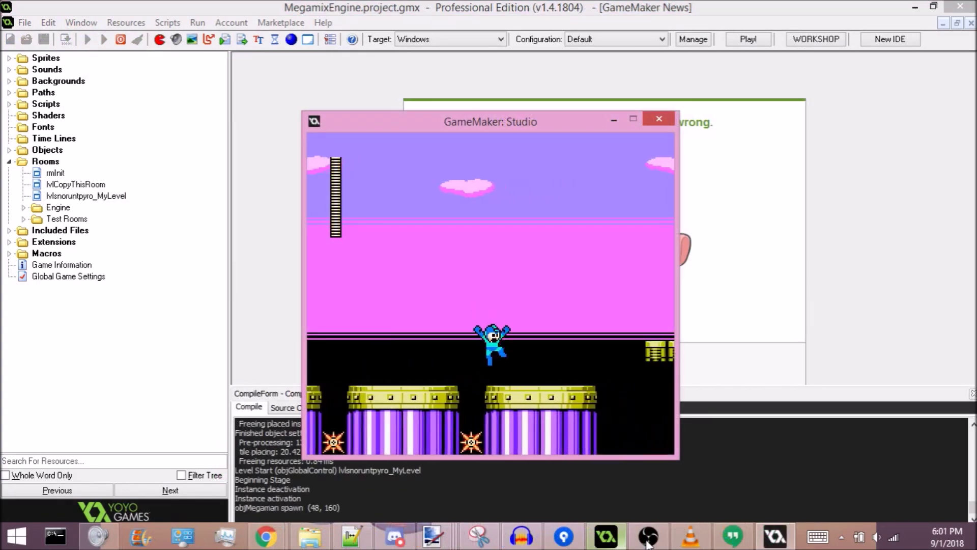
pyautogui.press('z')
pyautogui.press('Left')
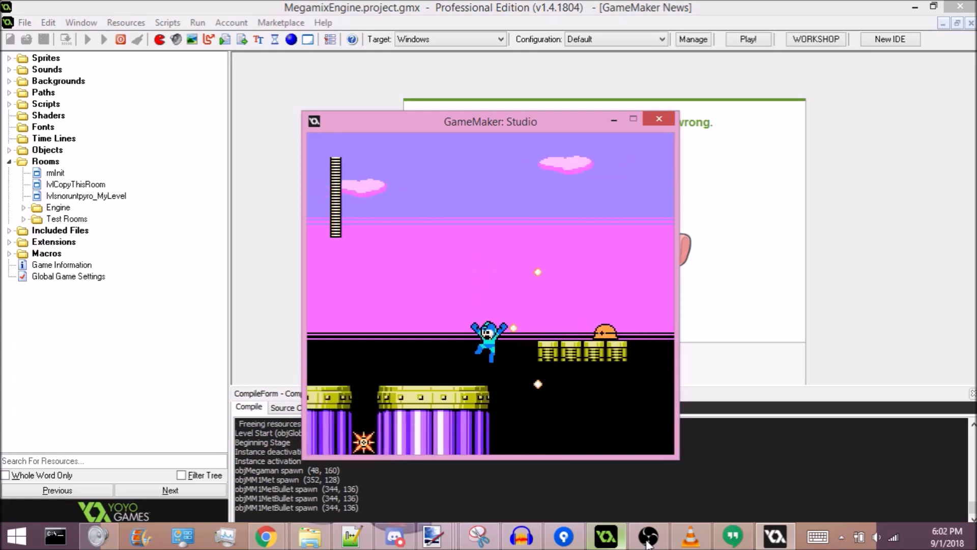
# - Test the Met on the floating platform by dodging its bullets and shooting it until it is destroyed
pyautogui.press('Right')
pyautogui.press('z')
pyautogui.press('x')
pyautogui.press('x')
pyautogui.press('z')
pyautogui.press('x')
pyautogui.press('Right')
pyautogui.press('z')
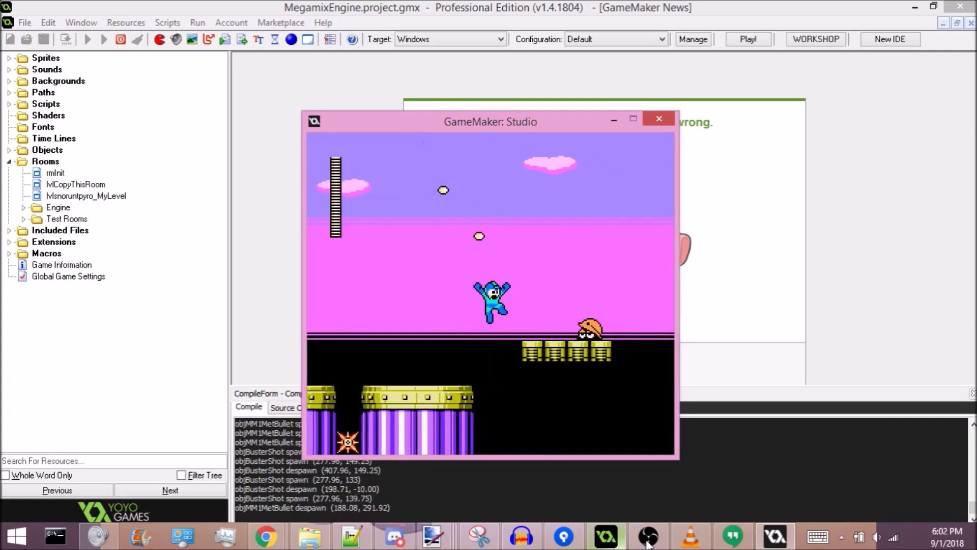
pyautogui.press('z')
pyautogui.press('x')
pyautogui.press('Right')
pyautogui.press('z')
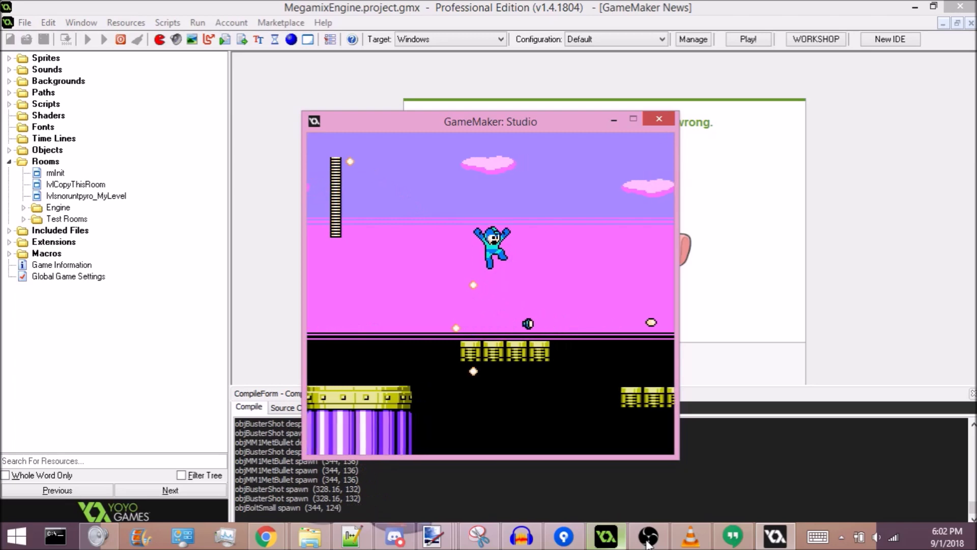
# - Shoot the Met on the last platform and slide through the transition into the stone section
pyautogui.press('z')
pyautogui.press('Right')
pyautogui.press('x')
pyautogui.press('z')
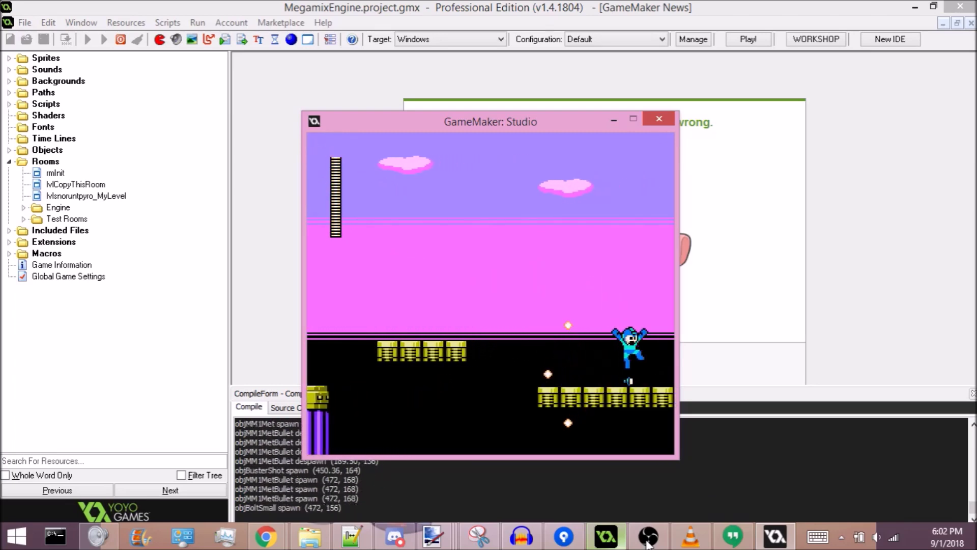
pyautogui.press('c')
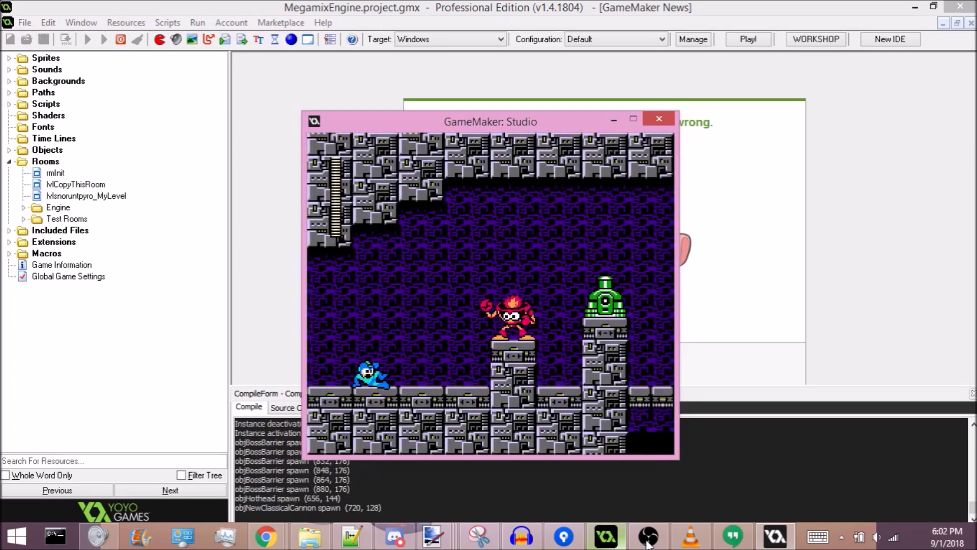
# - Test the stone section by fighting the Hothead and the cannon and climbing onto the taller pillar
pyautogui.press('z')
pyautogui.press('x')
pyautogui.press('x')
pyautogui.press('Left')
pyautogui.press('Right')
pyautogui.press('z')
pyautogui.press('x')
pyautogui.press('z')
pyautogui.press('x')
pyautogui.press('x')
pyautogui.press('x')
pyautogui.press('z')
pyautogui.press('x')
pyautogui.press('x')
pyautogui.press('x')
pyautogui.press('x')
pyautogui.press('Right')
pyautogui.press('z')
pyautogui.press('x')
pyautogui.press('x')
pyautogui.press('z')
pyautogui.press('x')
pyautogui.press('x')
pyautogui.press('Right')
# - Fight the HotDog miniboss, drop through the floor gap into the room below, and quit the test
pyautogui.press('x')
pyautogui.press('x')
pyautogui.press('z')
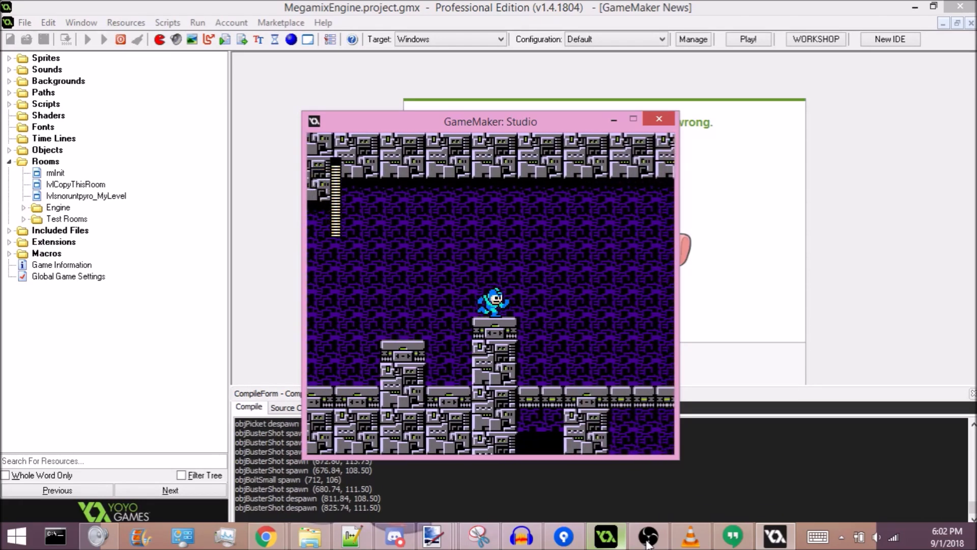
pyautogui.press('z')
pyautogui.press('Right')
pyautogui.press('x')
pyautogui.press('x')
pyautogui.press('x')
pyautogui.press('x')
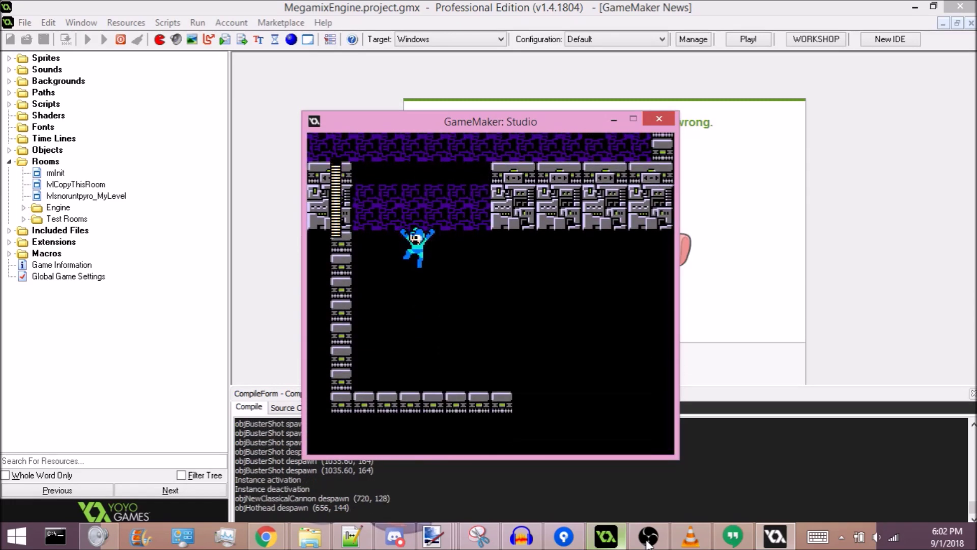
pyautogui.press('Right')
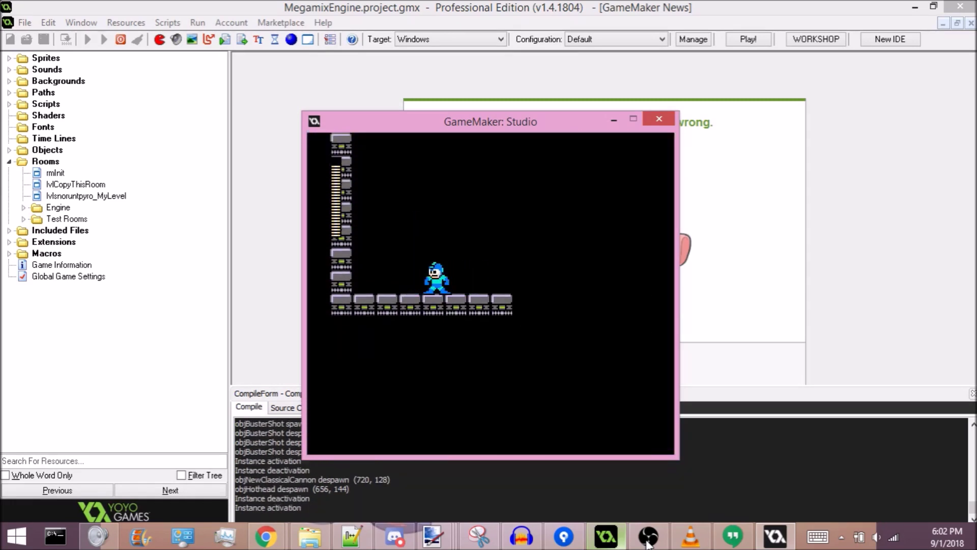
pyautogui.press('Escape')
# - Reopen lvlsnoruntpyro_MyLevel and flip the objHotDog horizontally so its X scale is -1.00
pyautogui.doubleClick(89, 198)
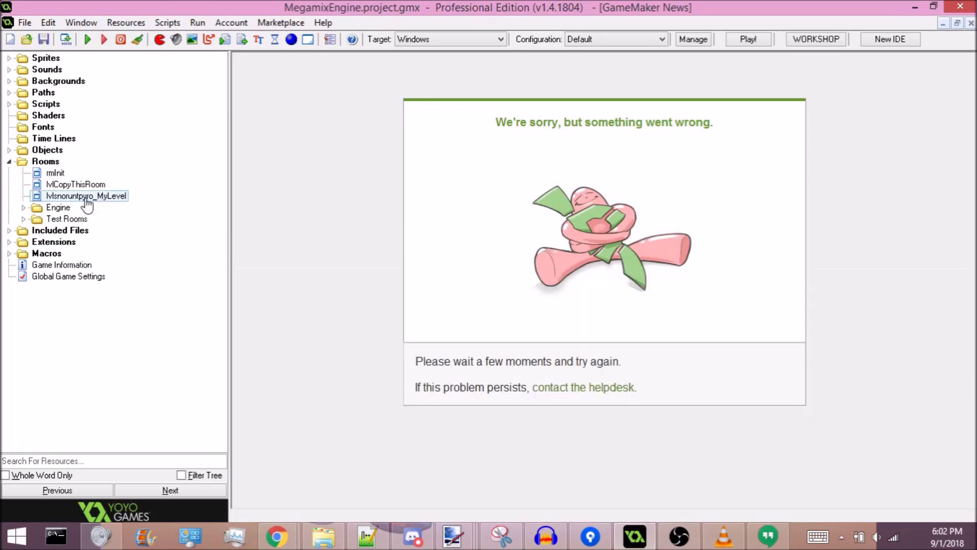
pyautogui.click(457, 81)
pyautogui.moveTo(252, 377); pyautogui.dragTo(286, 349)
pyautogui.click(249, 115)
pyautogui.click(586, 324)
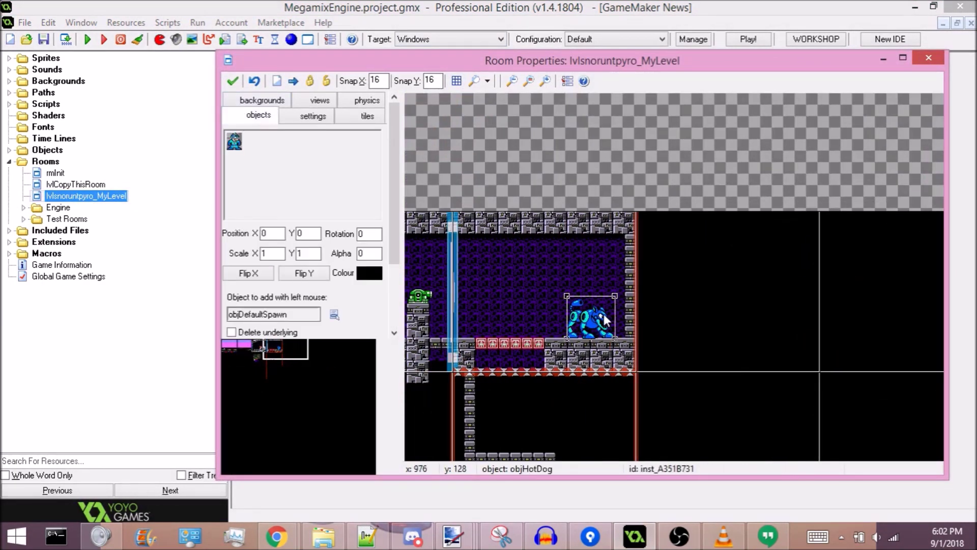
pyautogui.click(245, 273)
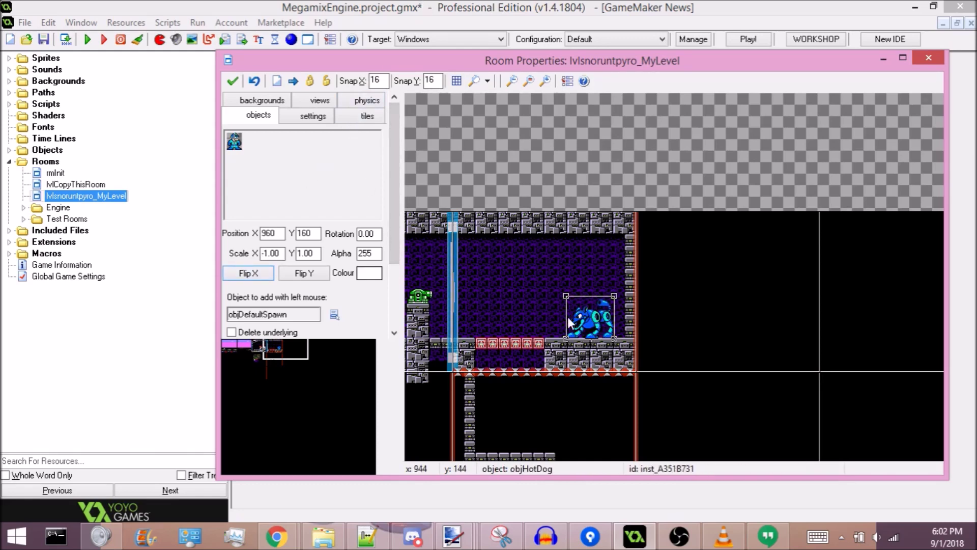
pyautogui.moveTo(261, 349); pyautogui.dragTo(284, 356)
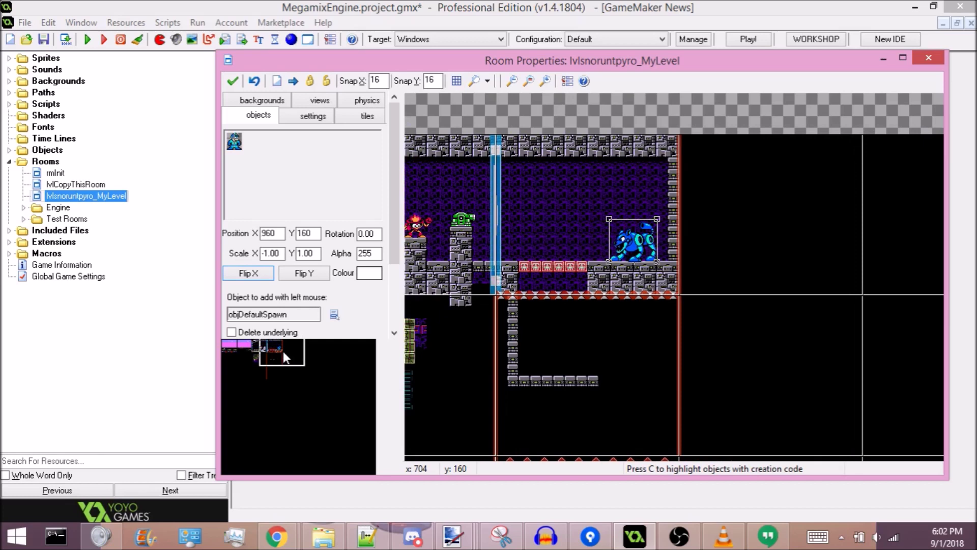
pyautogui.click(367, 116)
pyautogui.scroll(-5, 390, 219)
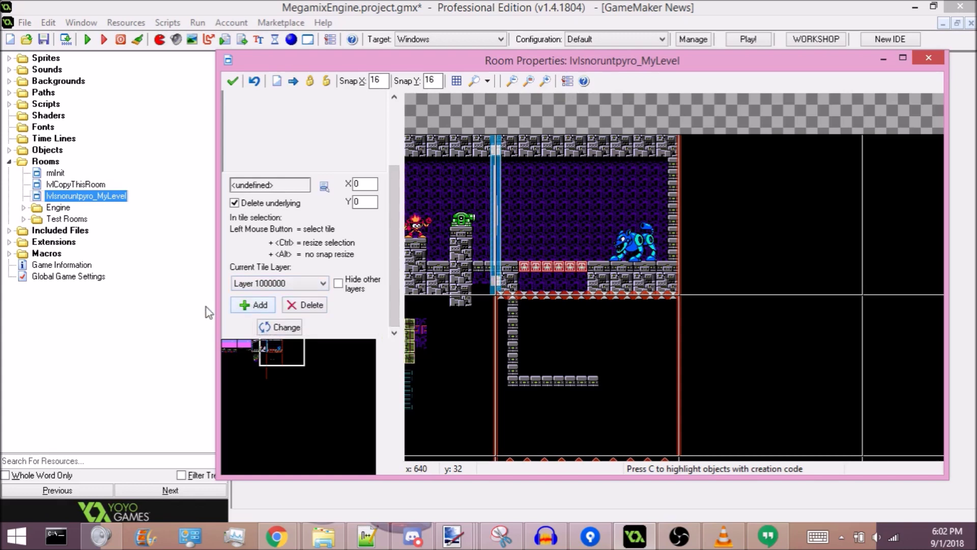
pyautogui.click(258, 308)
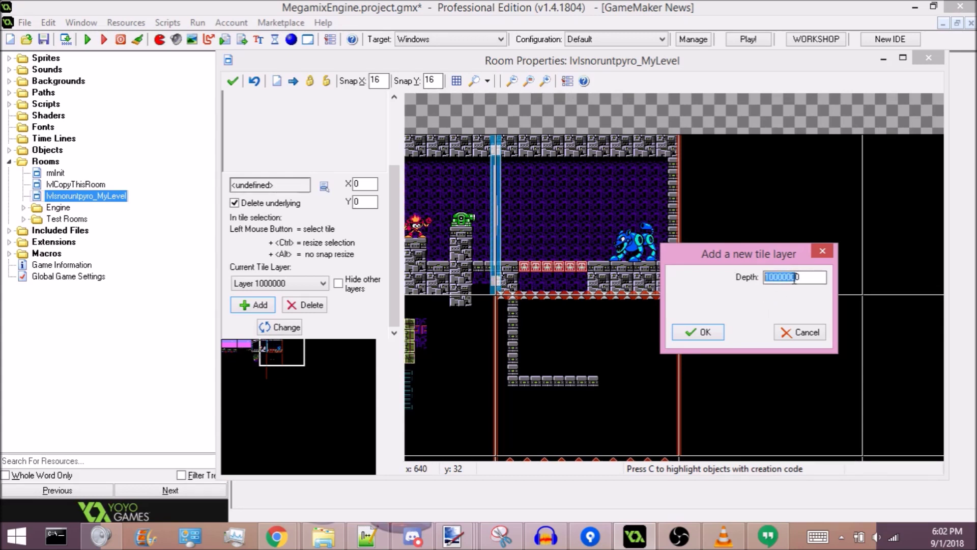
pyautogui.click(799, 279)
pyautogui.moveTo(802, 278); pyautogui.dragTo(601, 294)
pyautogui.write('-10')
pyautogui.click(700, 332)
pyautogui.click(270, 287)
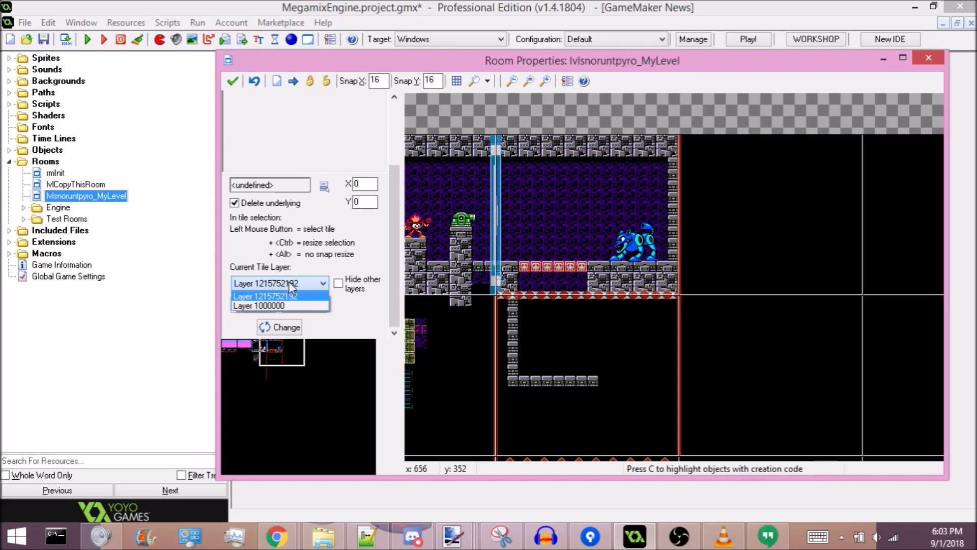
pyautogui.click(290, 295)
# - Place purple background tiles from the tstMM9Wily3 tileset on the new layer behind the row of six red blocks
pyautogui.click(324, 186)
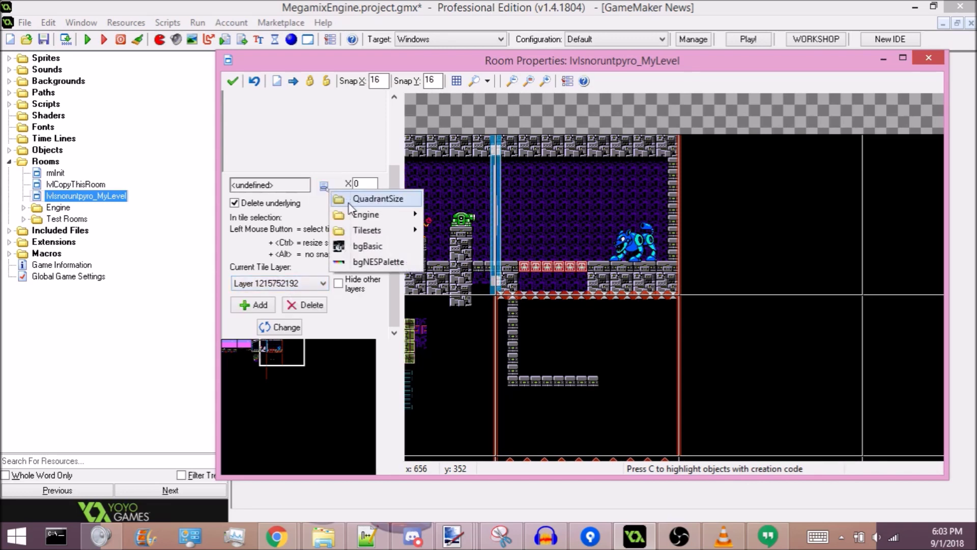
pyautogui.moveTo(404, 230)
pyautogui.moveTo(292, 350)
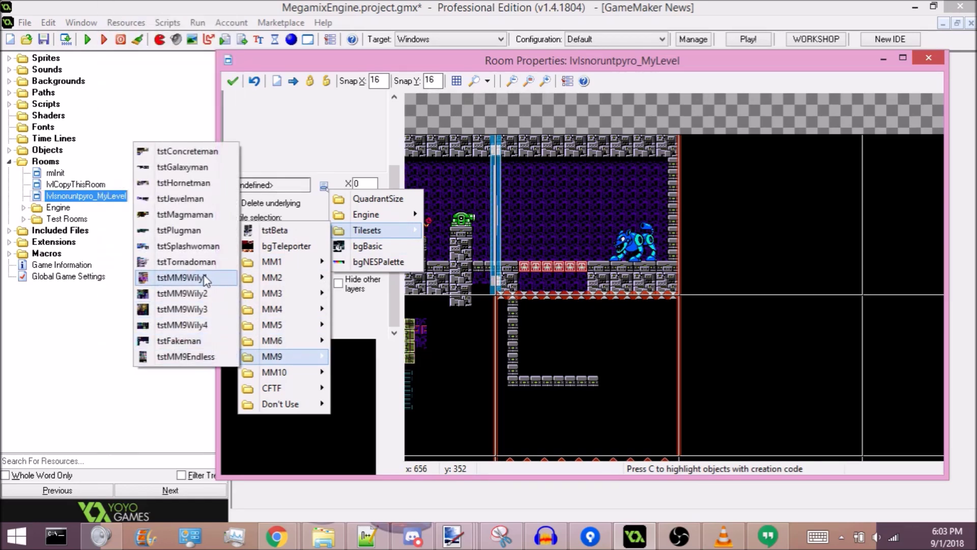
pyautogui.click(208, 313)
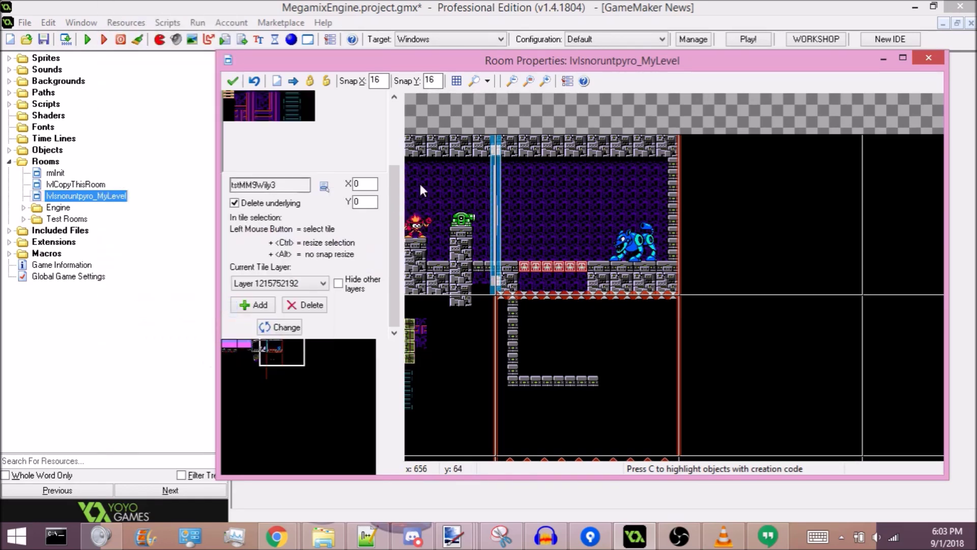
pyautogui.moveTo(394, 177); pyautogui.dragTo(394, 127)
pyautogui.click(264, 185)
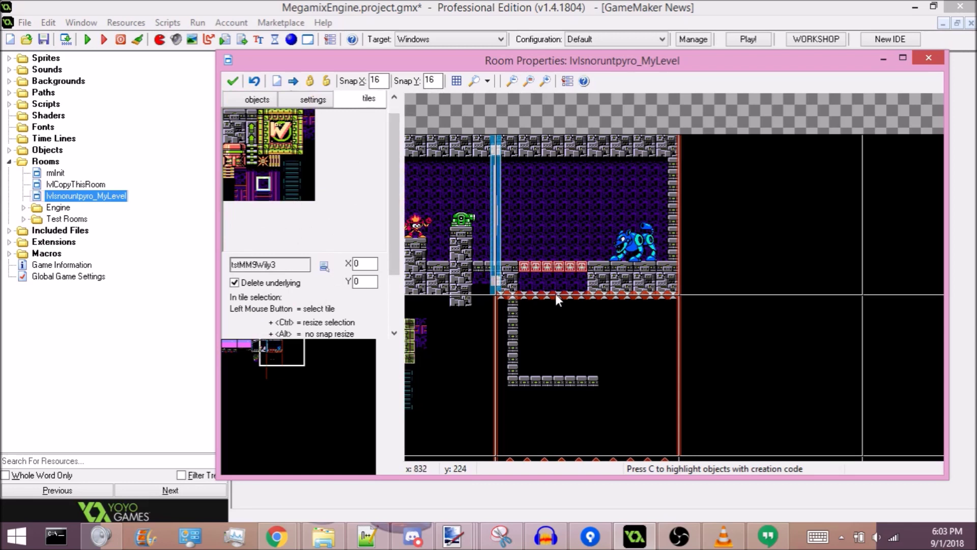
pyautogui.keyDown('shift'); pyautogui.moveTo(582, 266); pyautogui.dragTo(533, 265); pyautogui.keyUp('shift')
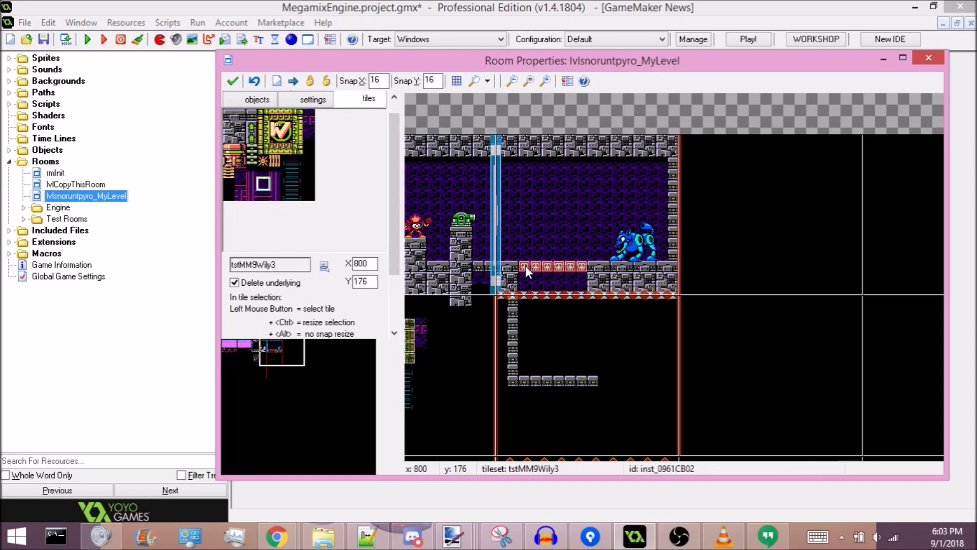
pyautogui.scroll(-3, 357, 310)
pyautogui.click(305, 285)
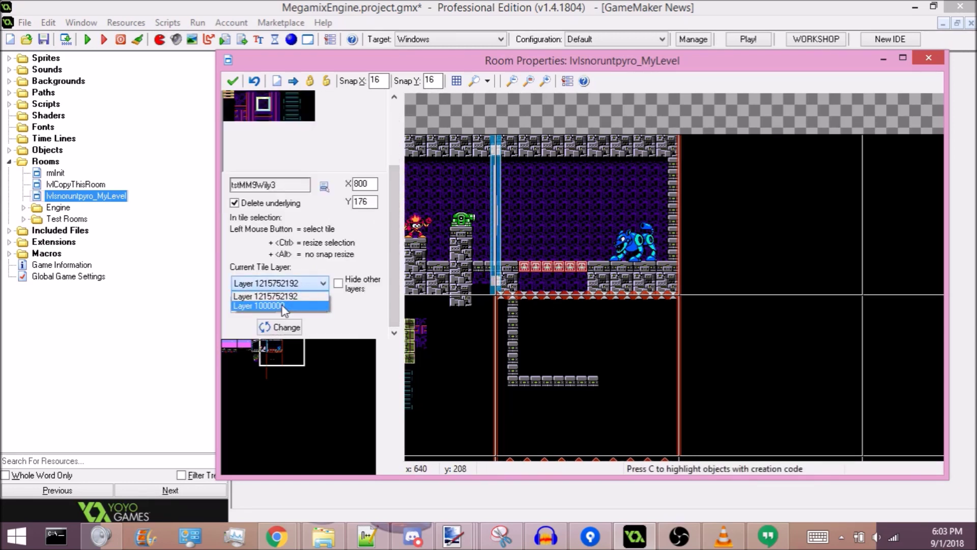
pyautogui.click(283, 306)
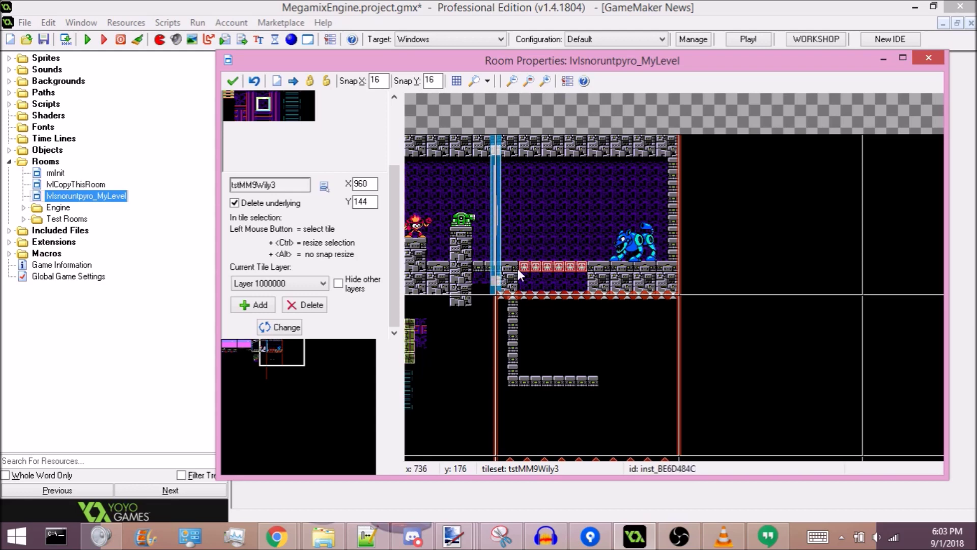
pyautogui.click(294, 285)
pyautogui.click(264, 303)
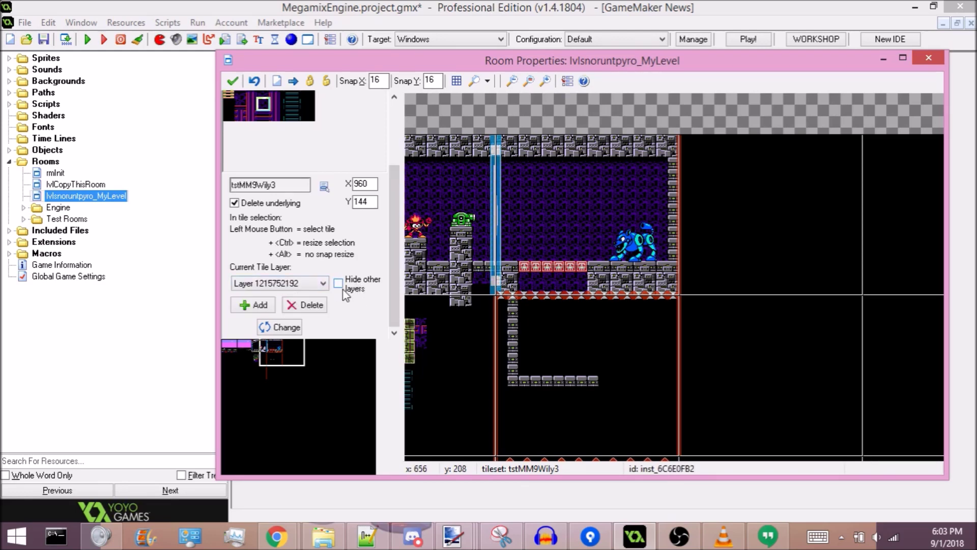
pyautogui.click(338, 283)
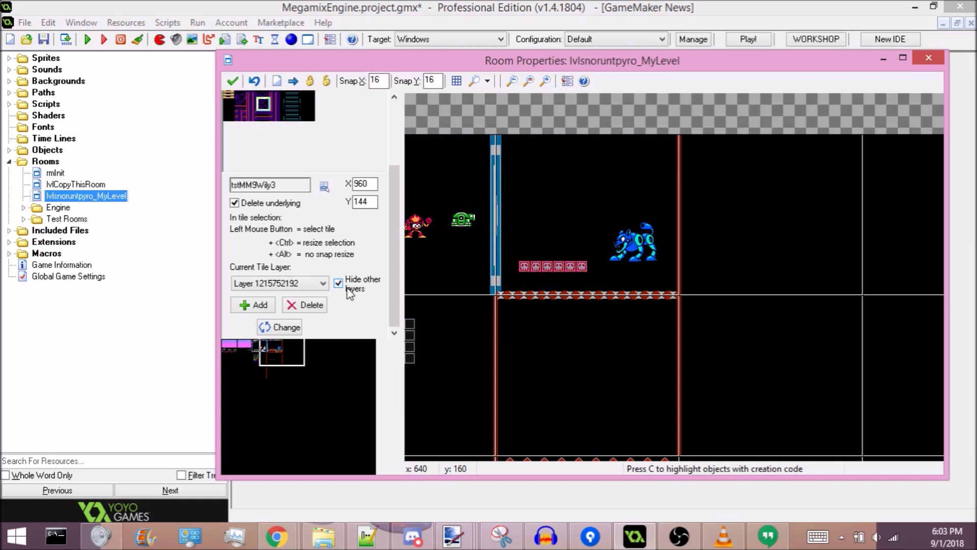
pyautogui.click(487, 81)
pyautogui.click(492, 98)
pyautogui.click(277, 356)
pyautogui.moveTo(276, 351)
pyautogui.mouseDown()
pyautogui.moveTo(262, 350)
pyautogui.moveTo(277, 350)
pyautogui.mouseUp()
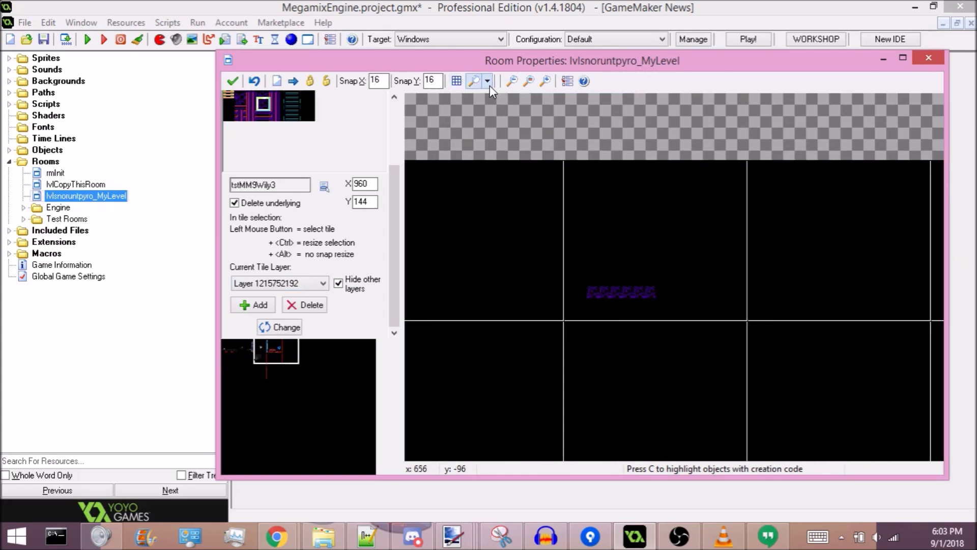
# - Restore the display of the objects and of all tile layers in the room
pyautogui.click(490, 81)
pyautogui.click(498, 99)
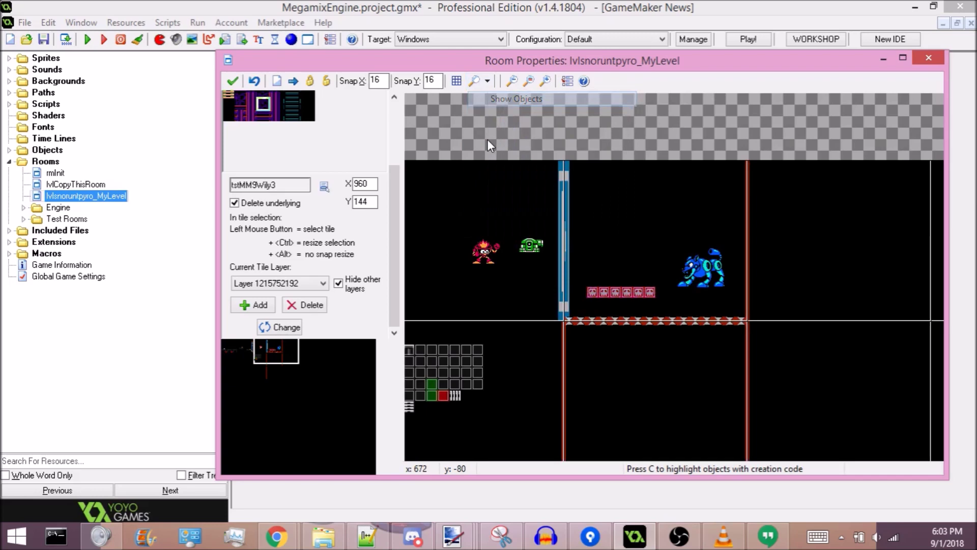
pyautogui.click(390, 282)
pyautogui.click(487, 80)
pyautogui.click(498, 118)
pyautogui.click(487, 81)
pyautogui.click(503, 119)
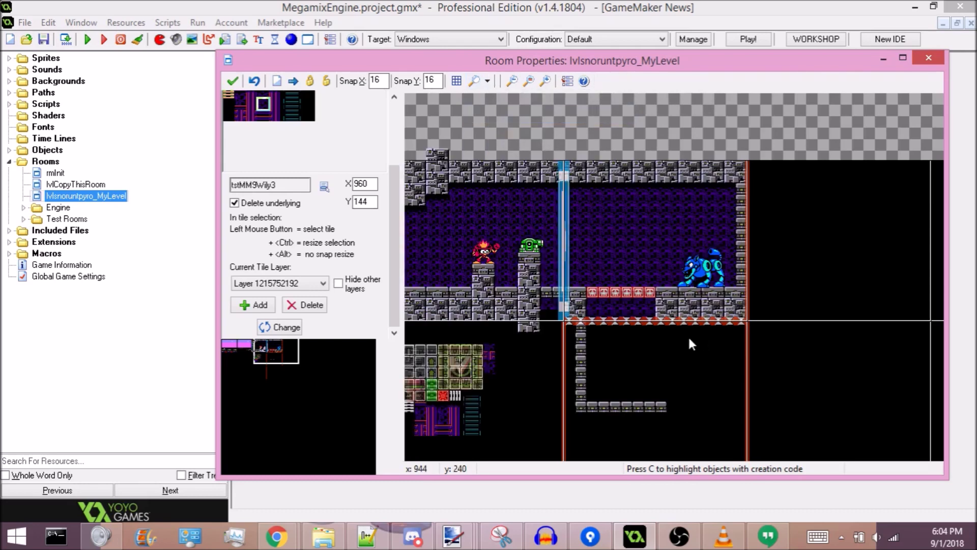
# - Place an objLifeEnergyBig item on the stone ledge in the room below the miniboss, and delete it again
pyautogui.moveTo(279, 356)
pyautogui.mouseDown()
pyautogui.moveTo(284, 371)
pyautogui.moveTo(282, 356)
pyautogui.mouseUp()
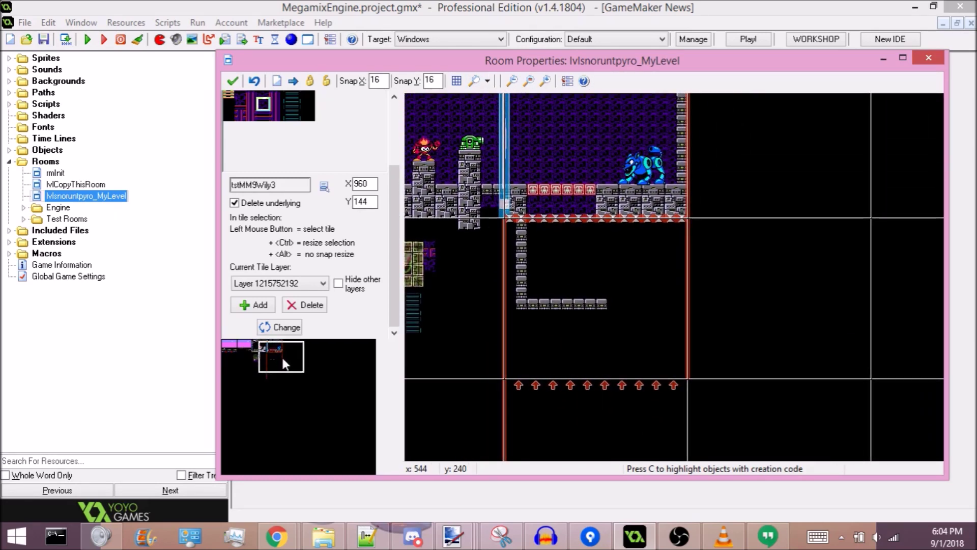
pyautogui.moveTo(393, 202); pyautogui.dragTo(393, 147)
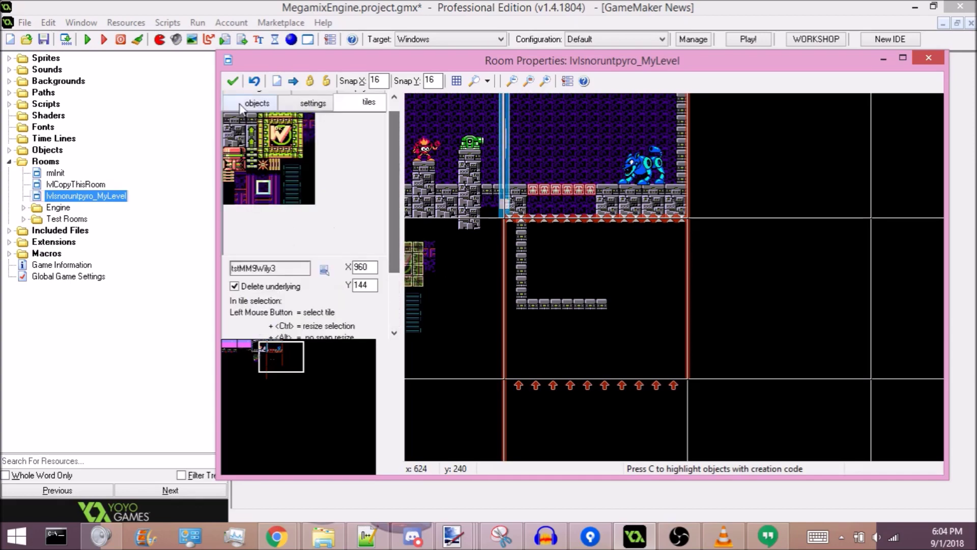
pyautogui.click(240, 105)
pyautogui.moveTo(276, 360)
pyautogui.mouseDown()
pyautogui.moveTo(248, 352)
pyautogui.moveTo(289, 353)
pyautogui.moveTo(257, 348)
pyautogui.moveTo(278, 357)
pyautogui.mouseUp()
pyautogui.click(262, 163)
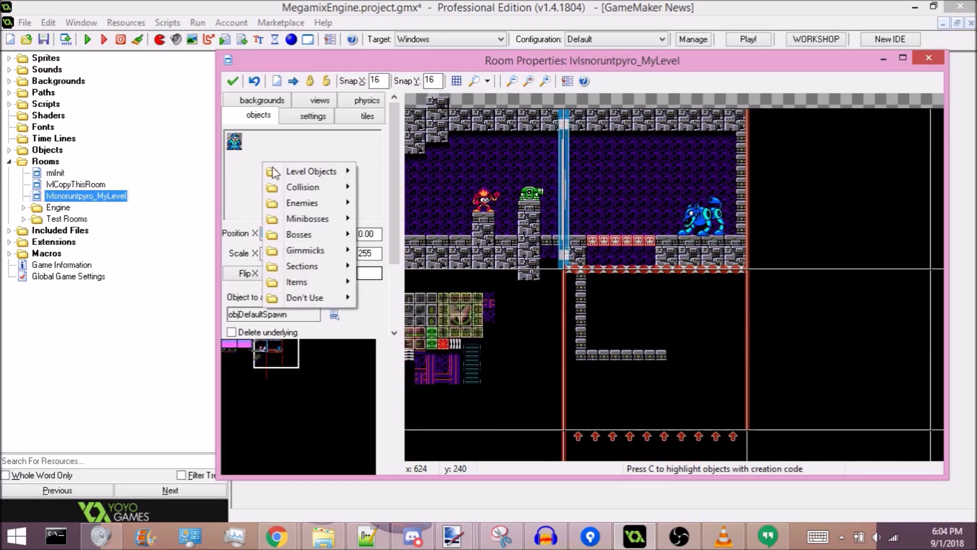
pyautogui.moveTo(305, 203)
pyautogui.moveTo(222, 364)
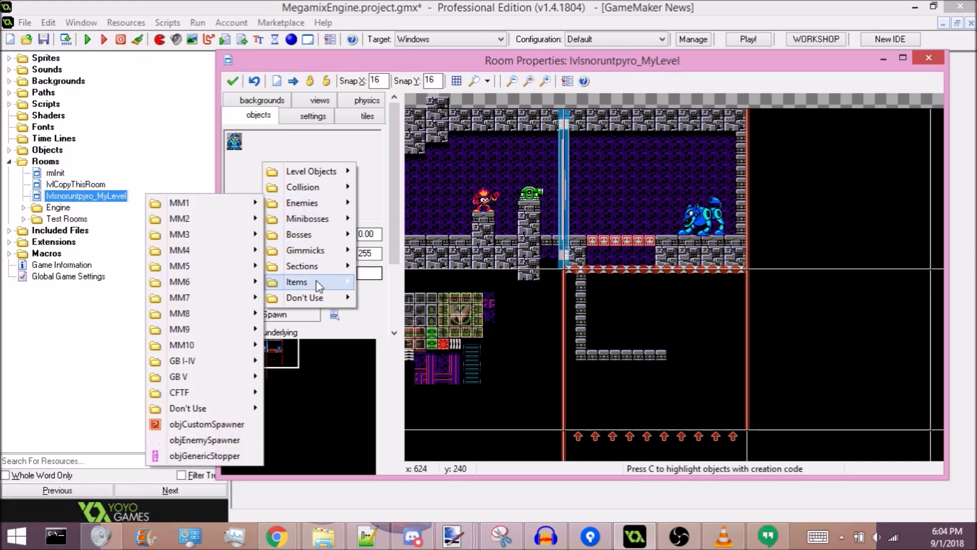
pyautogui.moveTo(311, 282)
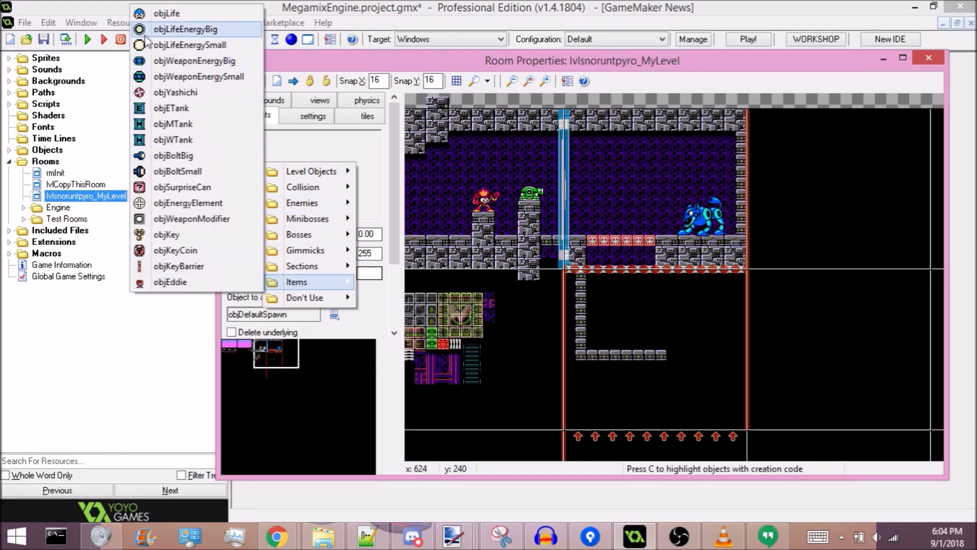
pyautogui.click(186, 29)
pyautogui.click(637, 341)
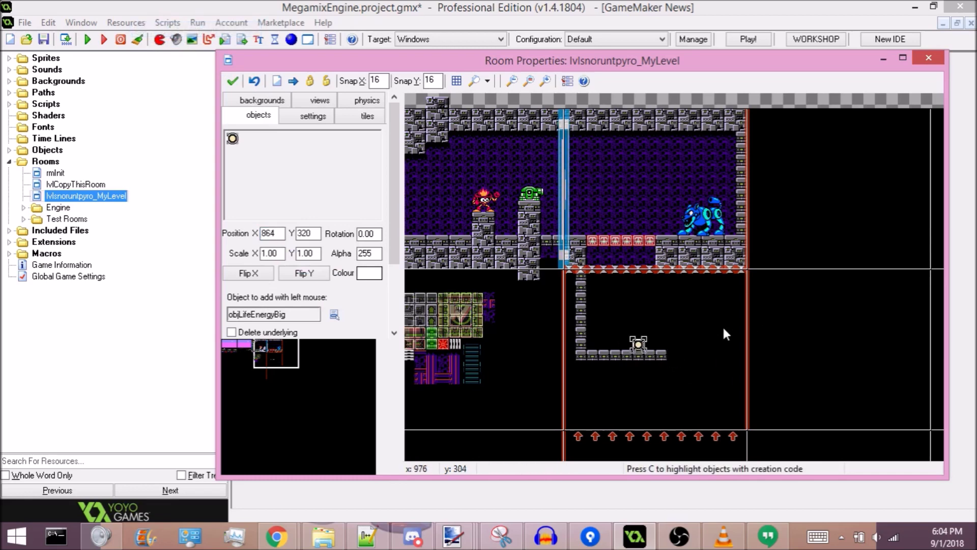
pyautogui.rightClick(636, 344)
pyautogui.click(717, 134)
pyautogui.click(324, 199)
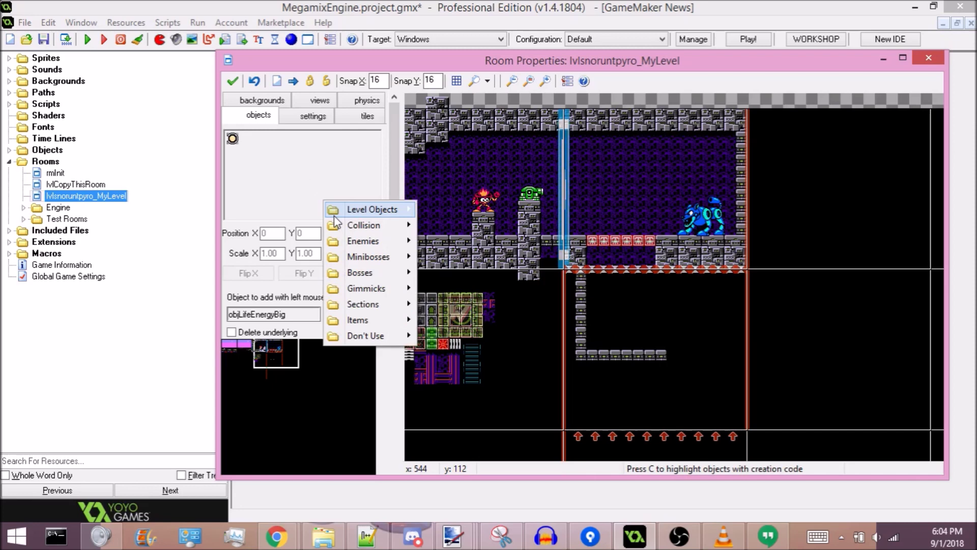
pyautogui.click(377, 65)
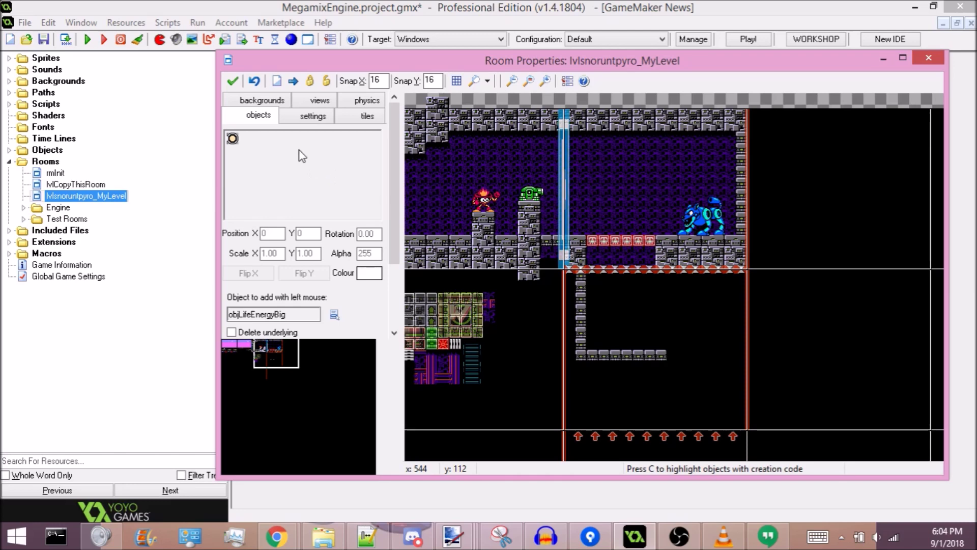
pyautogui.rightClick(487, 197)
pyautogui.click(628, 98)
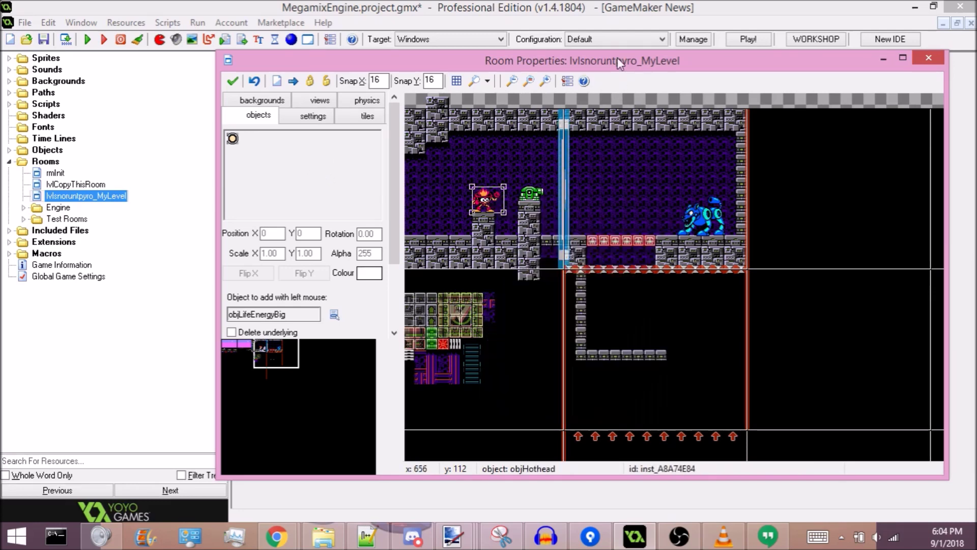